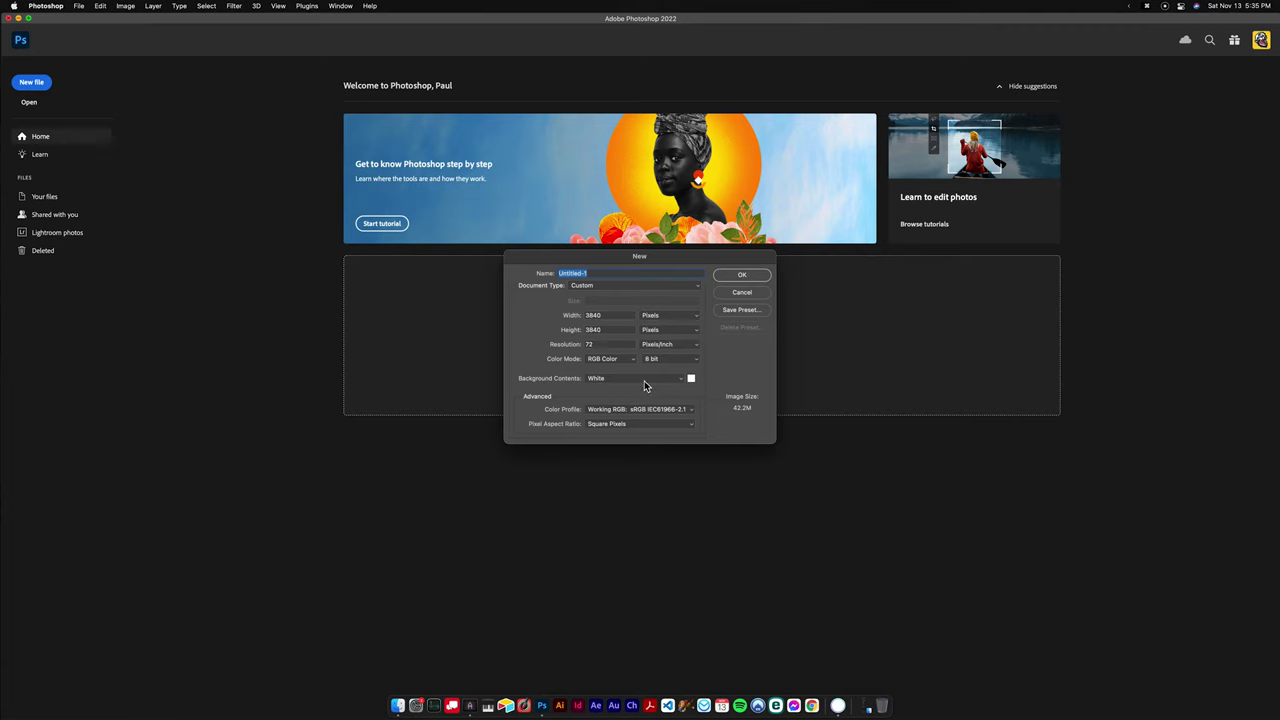
Create the 3840 x 3840 white canvas and add an empty layer named Fibers above Background.
{"action": "left_click", "coordinate": [752, 280]}
{"action": "key", "text": "F7"}
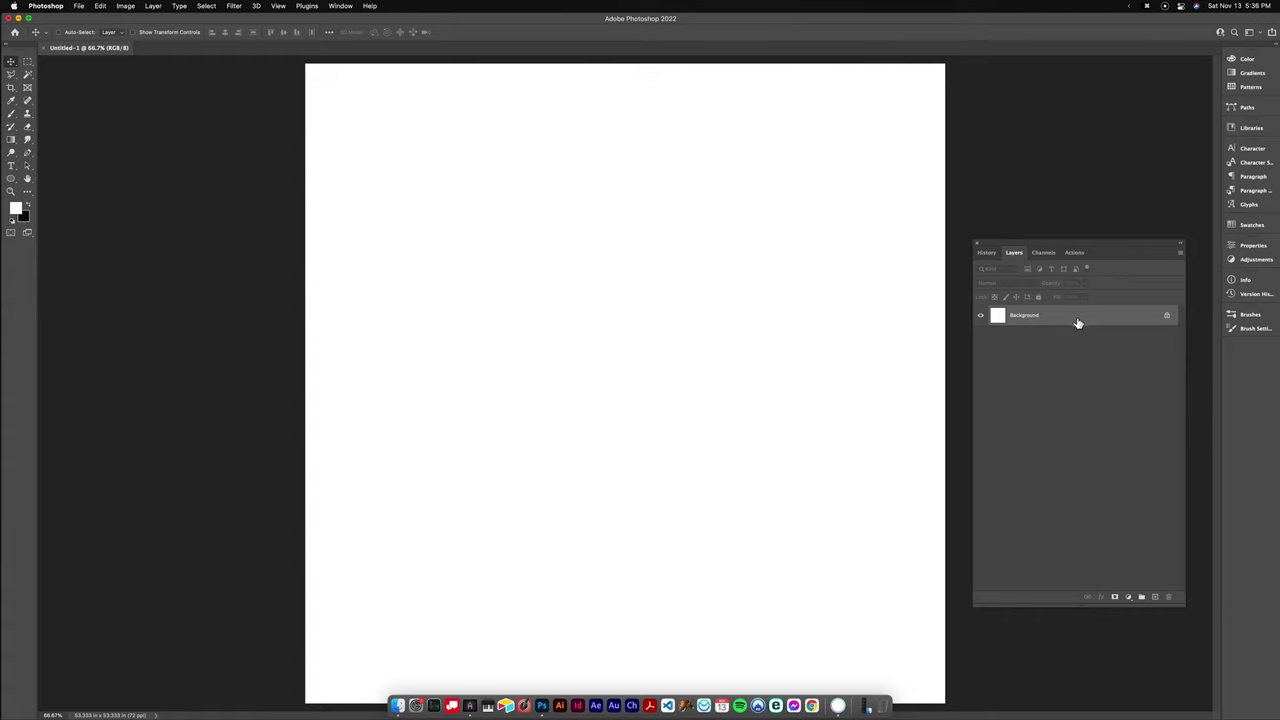
{"action": "left_click", "coordinate": [1155, 597]}
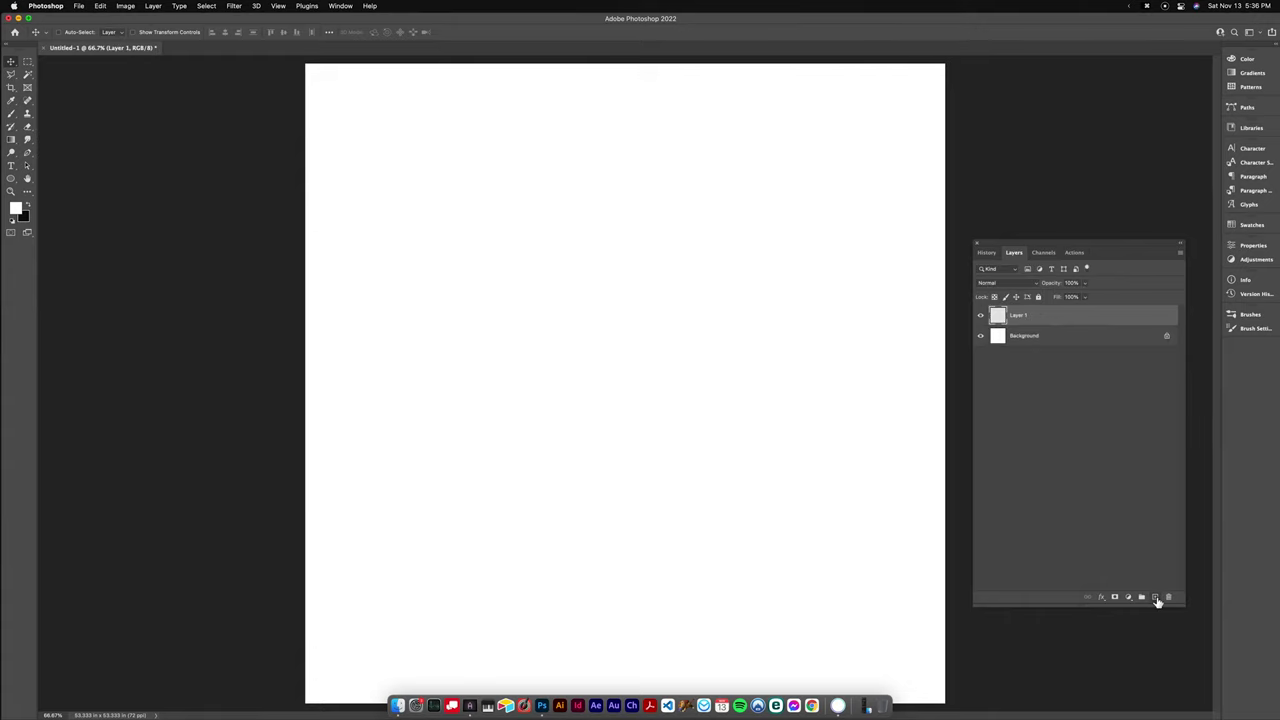
{"action": "double_click", "coordinate": [1020, 315]}
{"action": "type", "text": "ibers"}
{"action": "key", "text": "Return"}
Fill the Fibers layer with the Render > Fibers grey texture.
{"action": "left_click", "coordinate": [233, 6]}
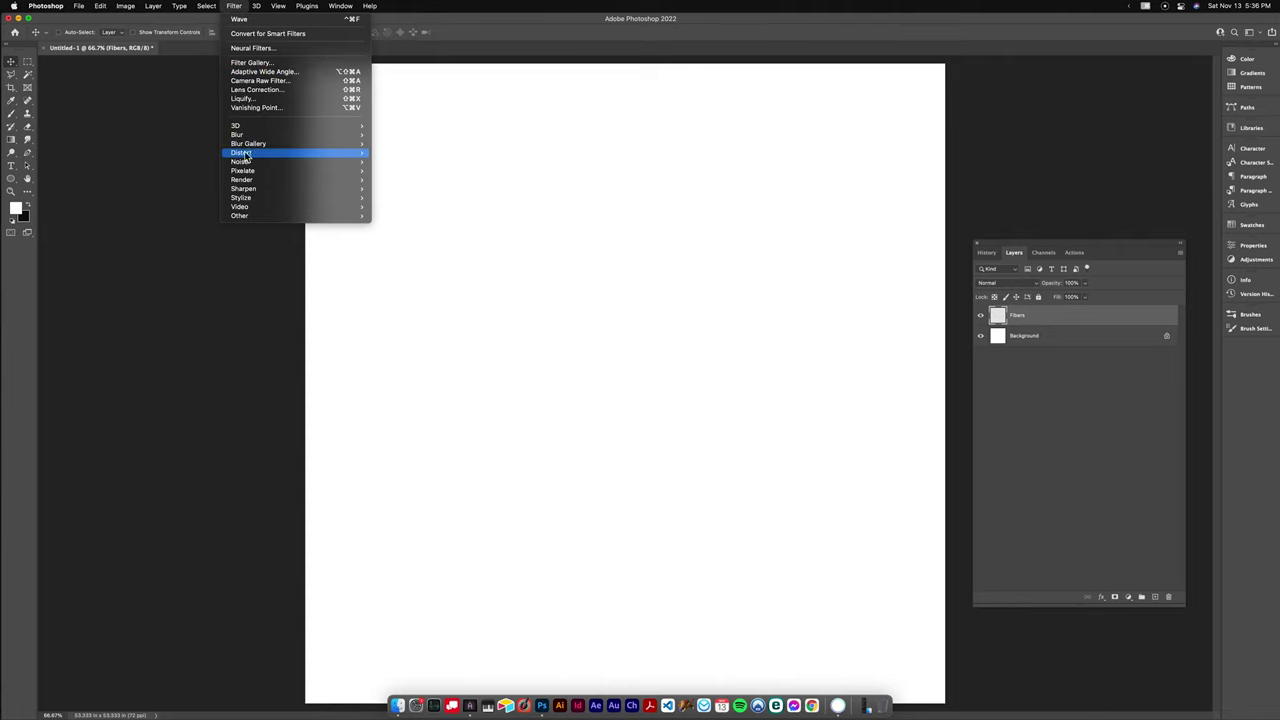
{"action": "mouse_move", "coordinate": [287, 182]}
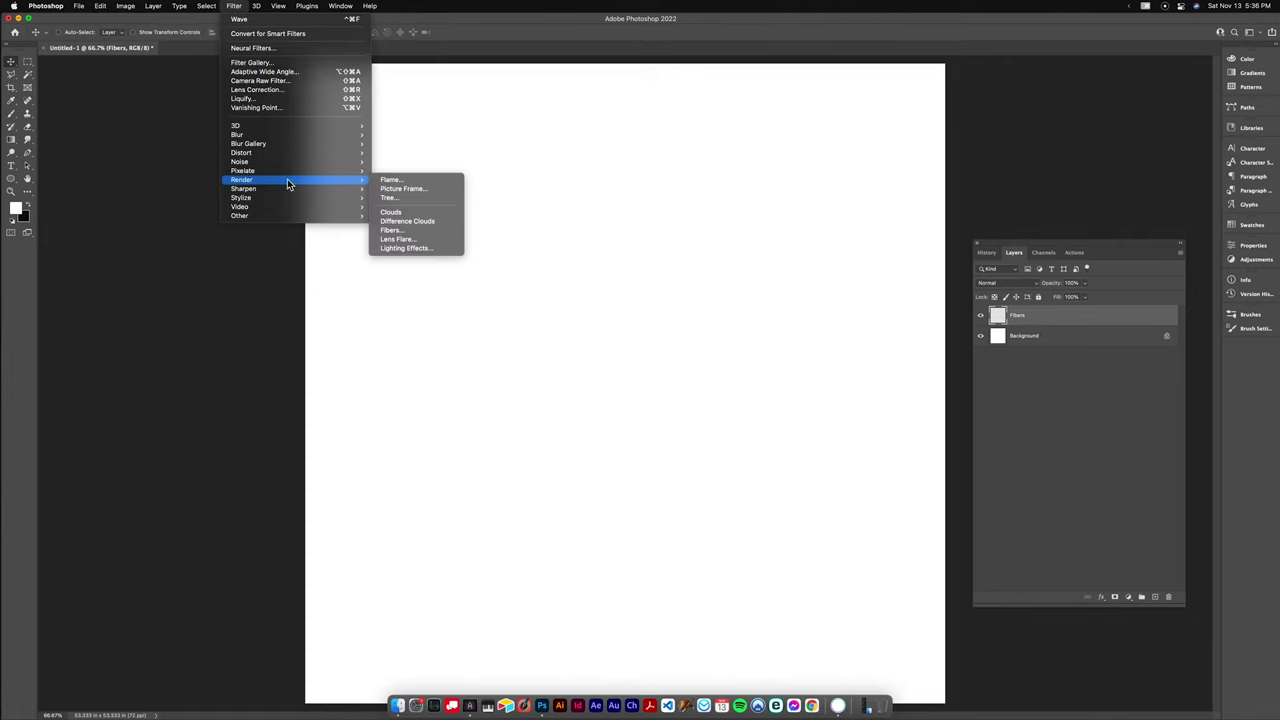
{"action": "left_click", "coordinate": [396, 232]}
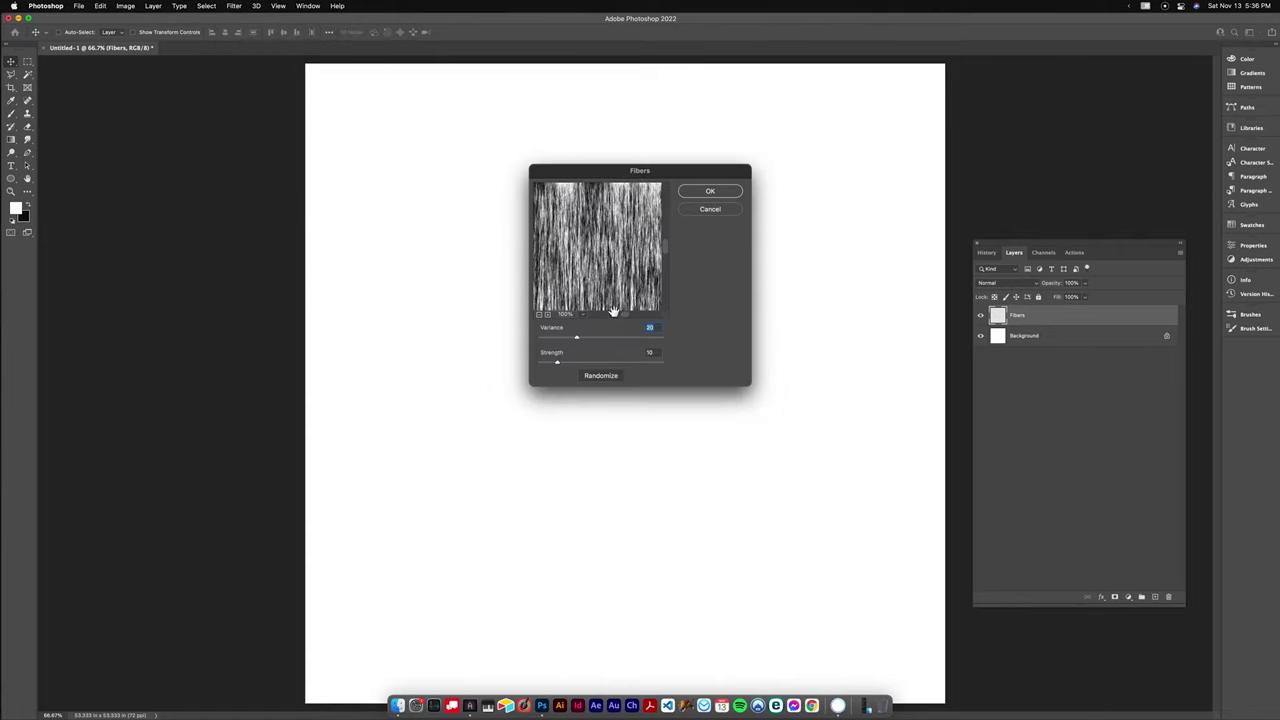
{"action": "left_click", "coordinate": [710, 191]}
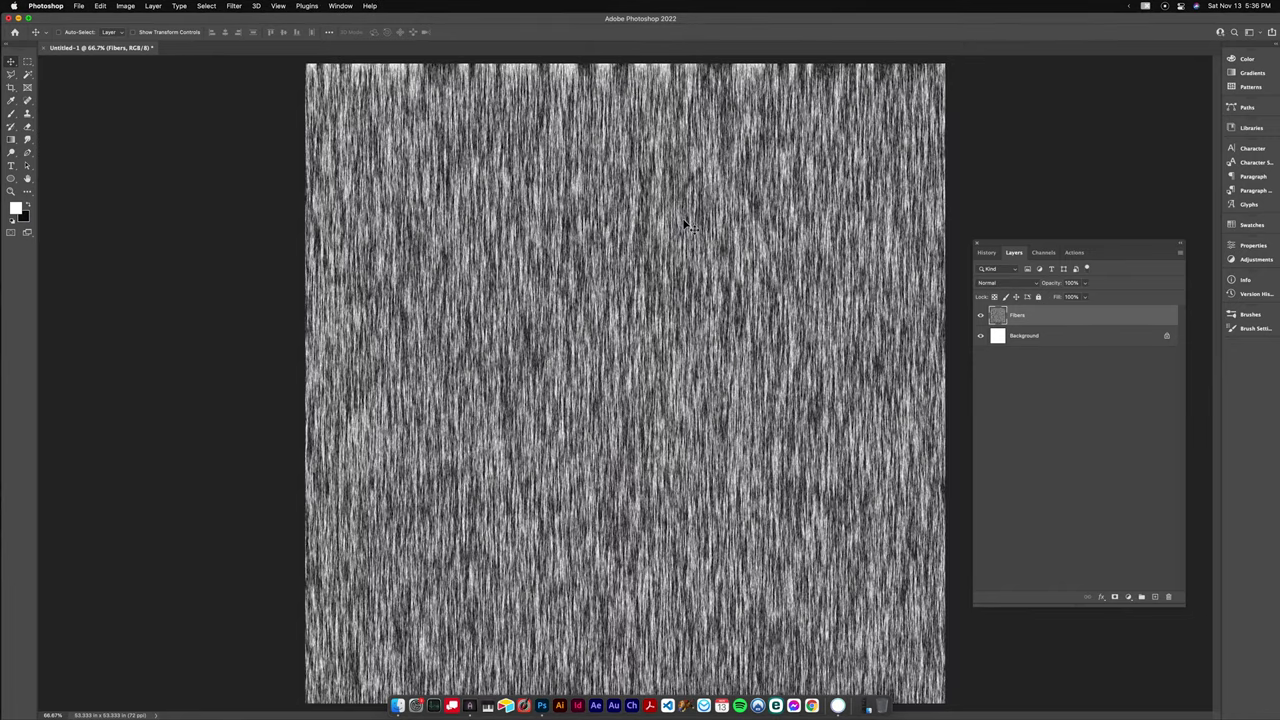
Stretch the fibers vertically past the top and bottom edges, then duplicate the layer.
{"action": "key", "text": "super+minus"}
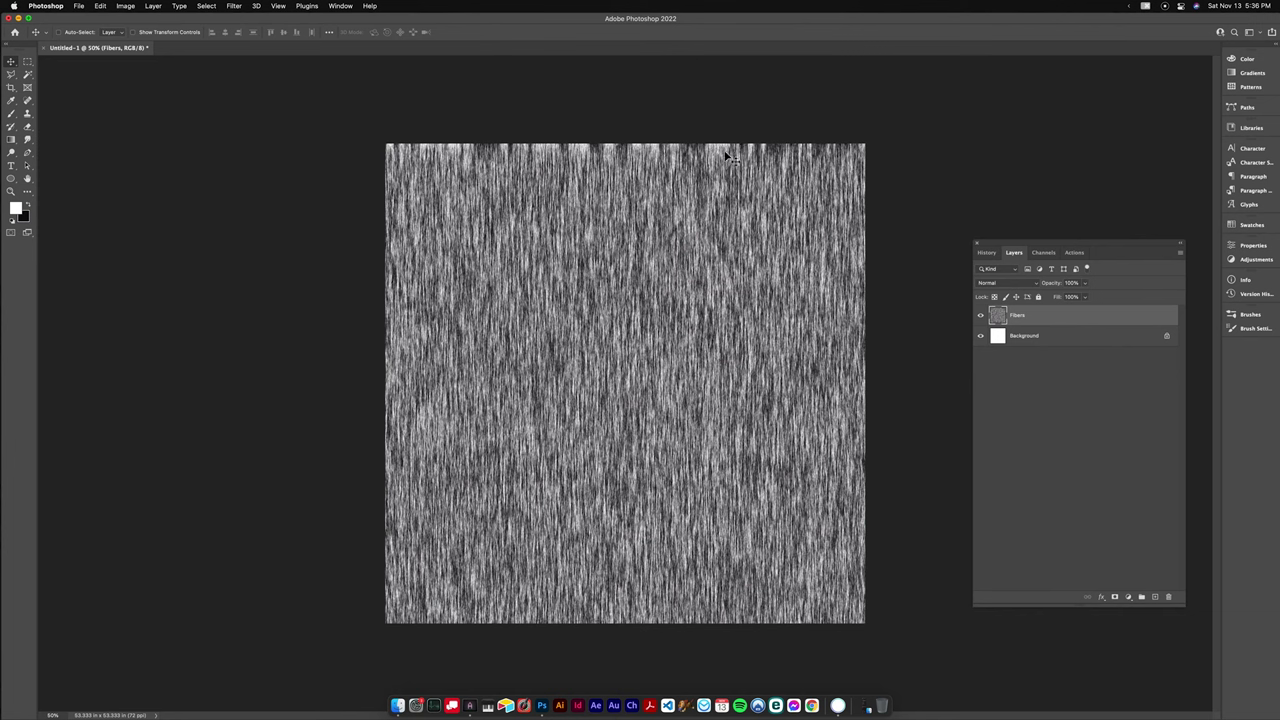
{"action": "key", "text": "super+t"}
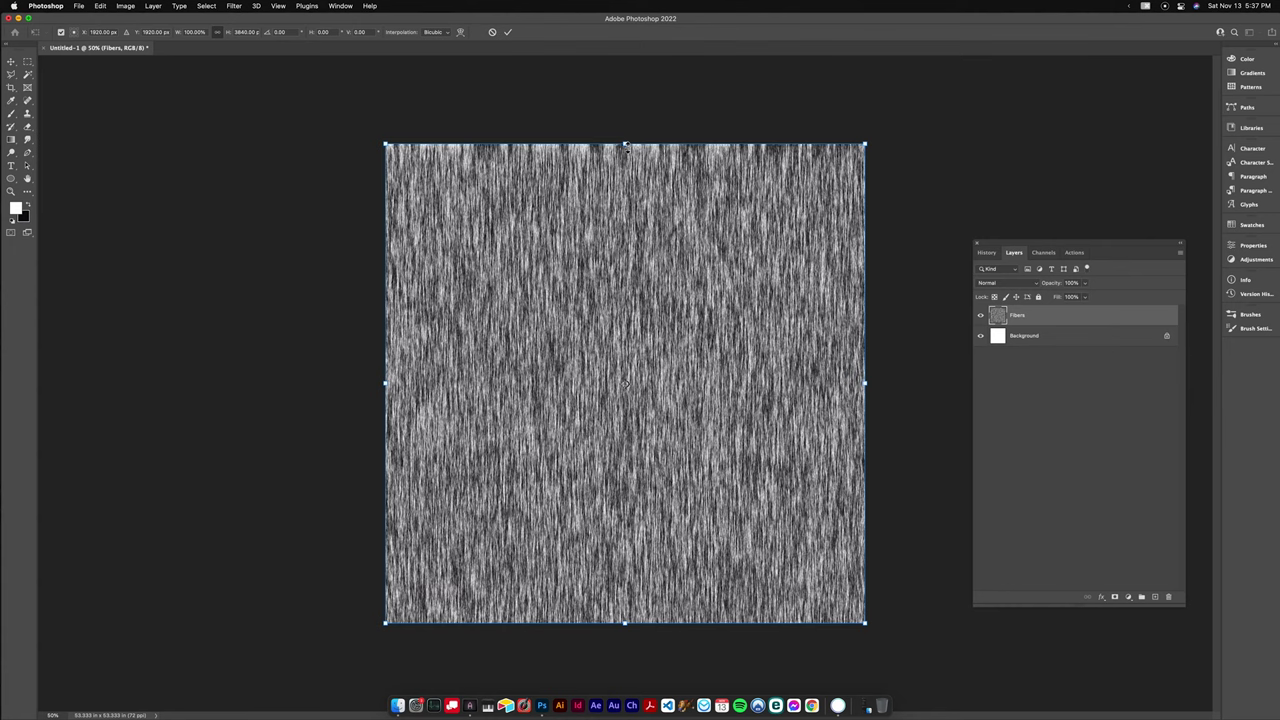
{"action": "left_click_drag", "start_coordinate": [625, 145], "coordinate": [629, 118]}
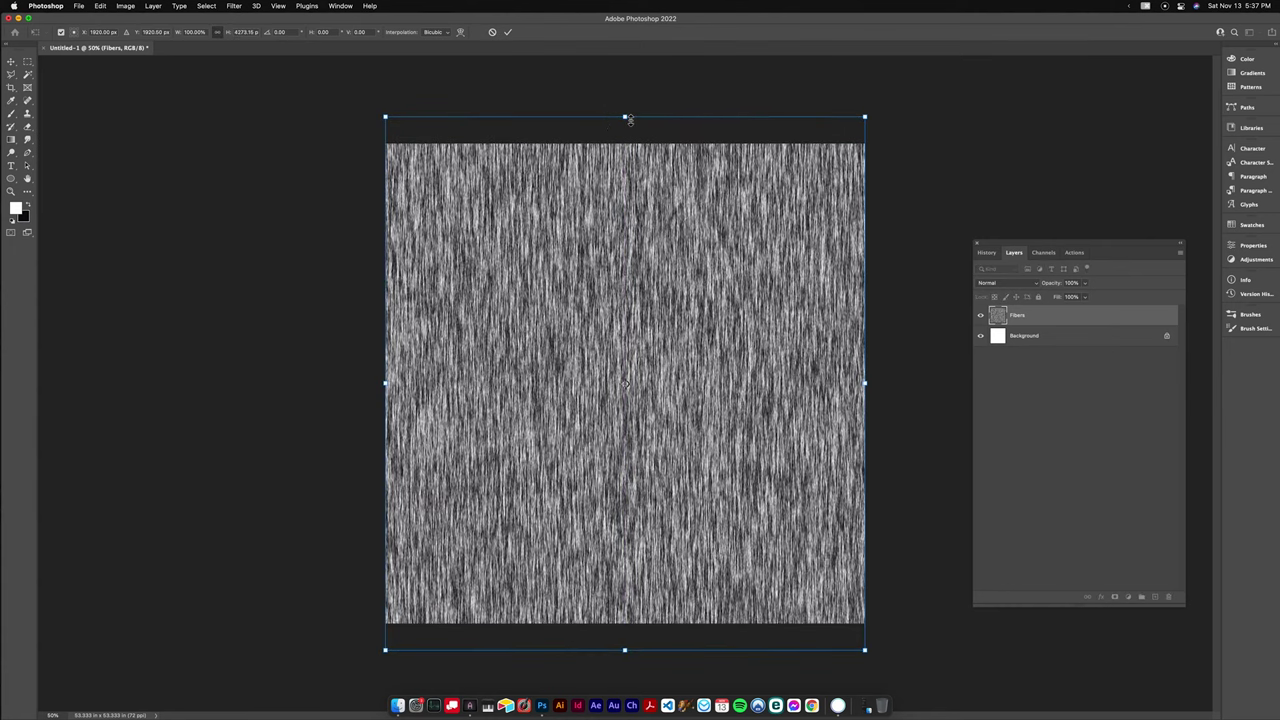
{"action": "key", "text": "Return"}
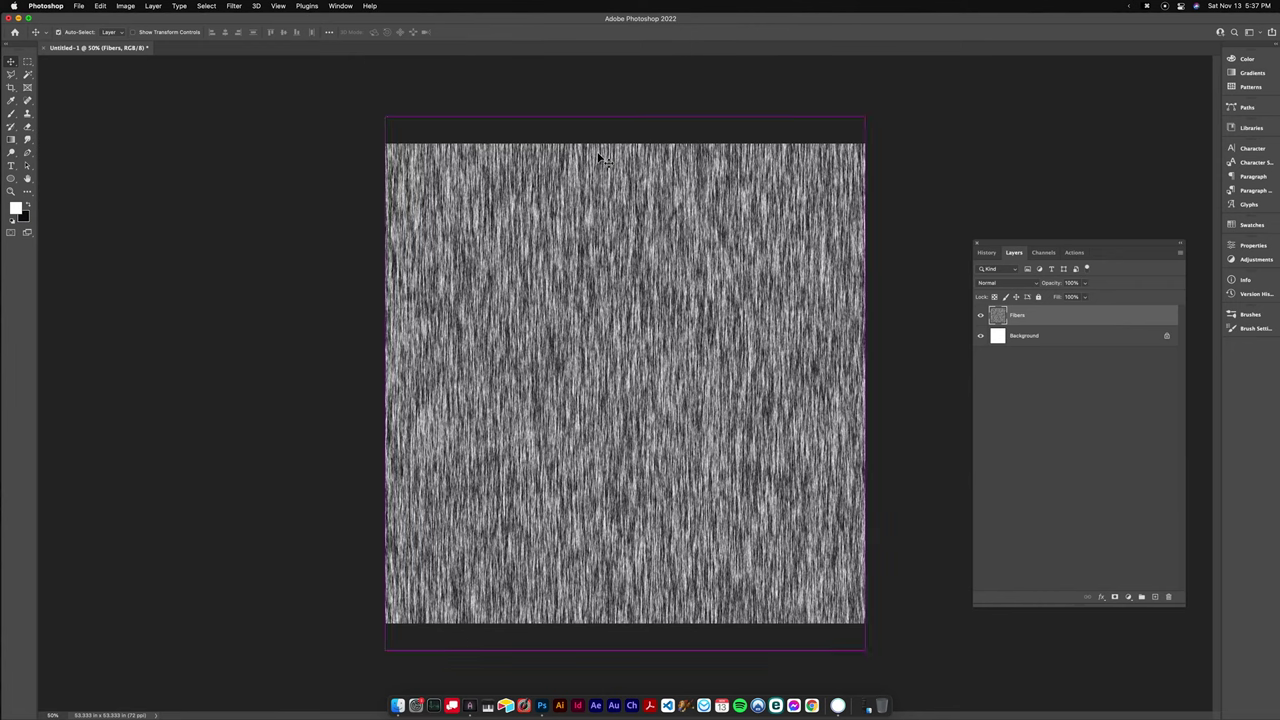
{"action": "key", "text": "super+j"}
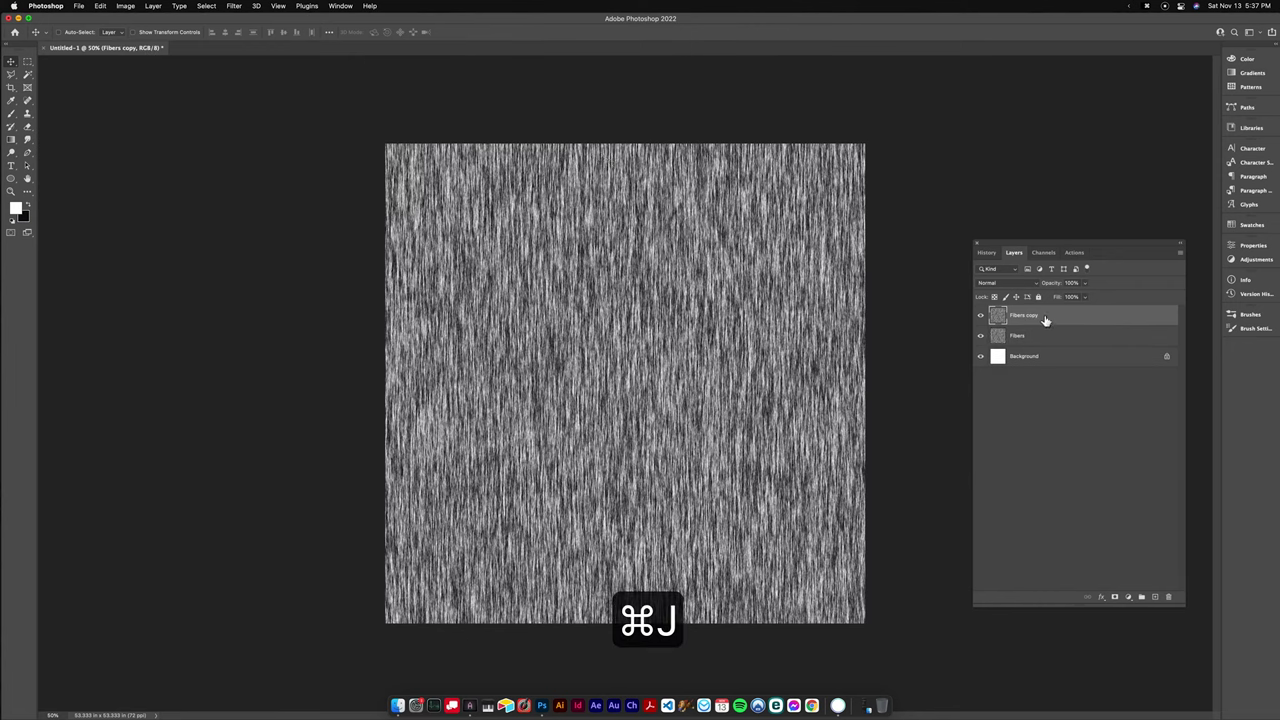
Rename the duplicated fibers layer to Rays.
{"action": "double_click", "coordinate": [1024, 315]}
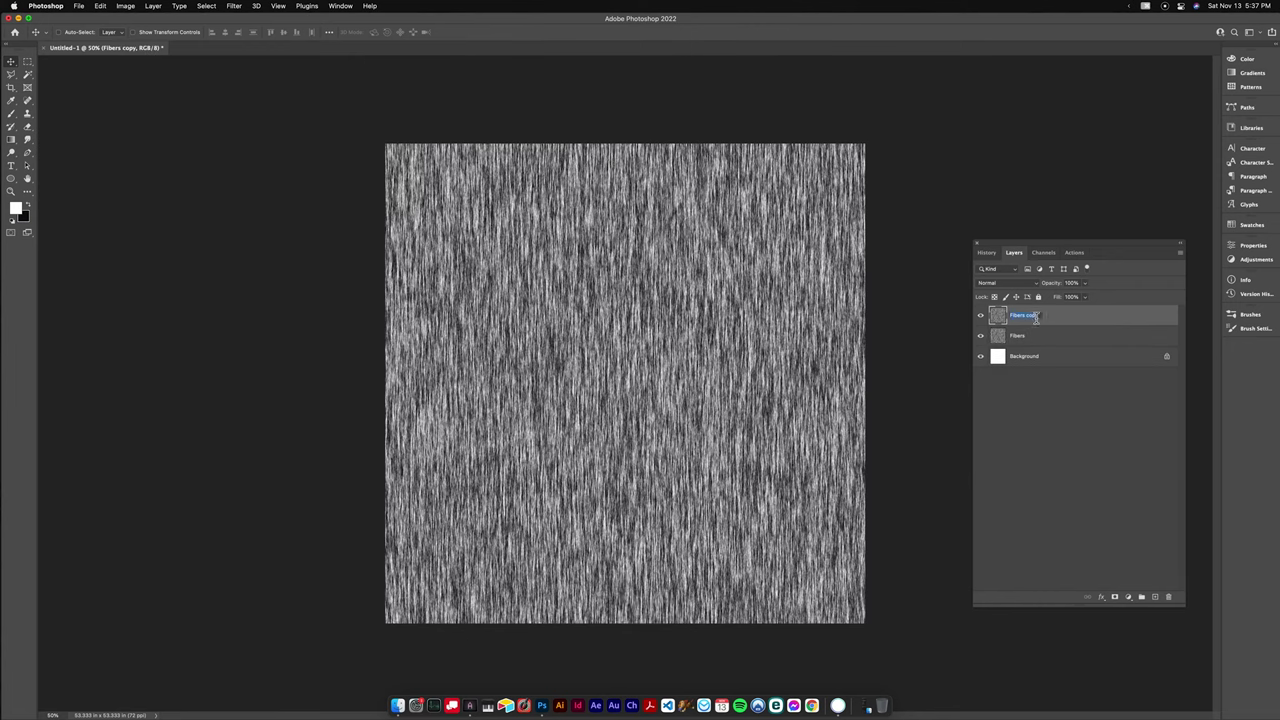
{"action": "type", "text": "Rays"}
{"action": "key", "text": "Return"}
Apply Polar Coordinates (Rectangular to Polar) to Rays and scale the burst to overfill the canvas.
{"action": "left_click", "coordinate": [233, 6]}
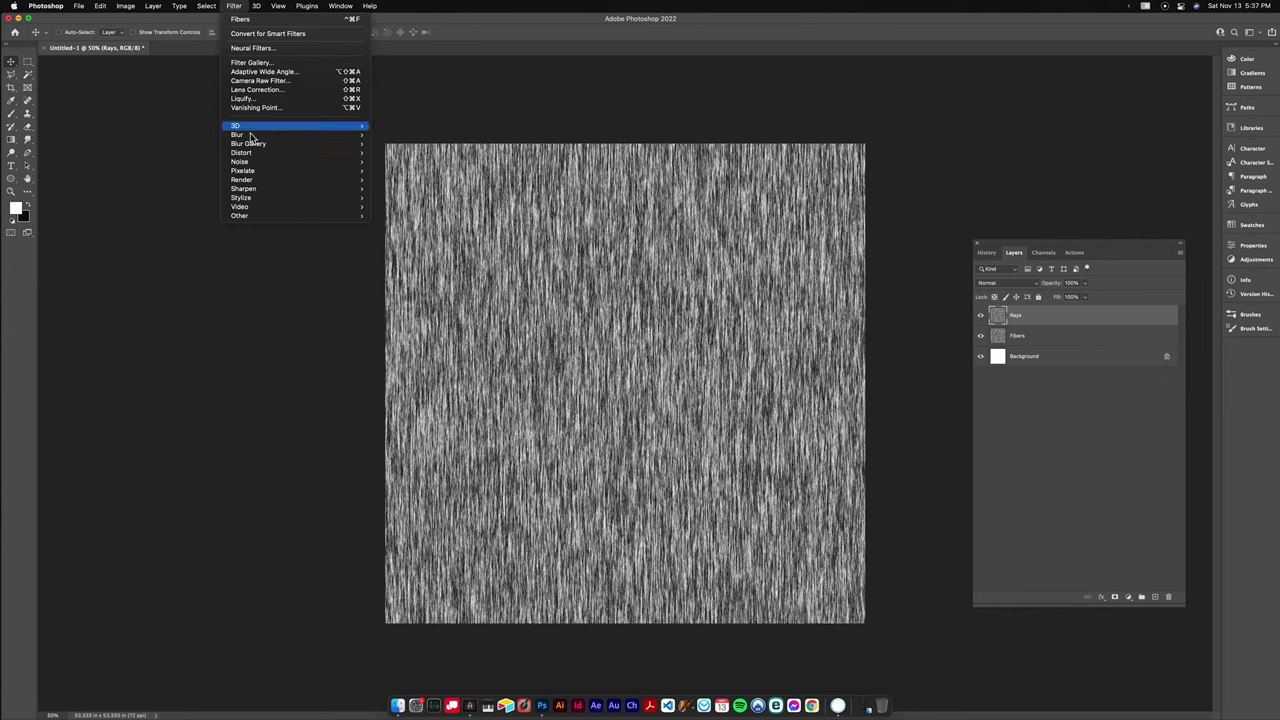
{"action": "mouse_move", "coordinate": [255, 156]}
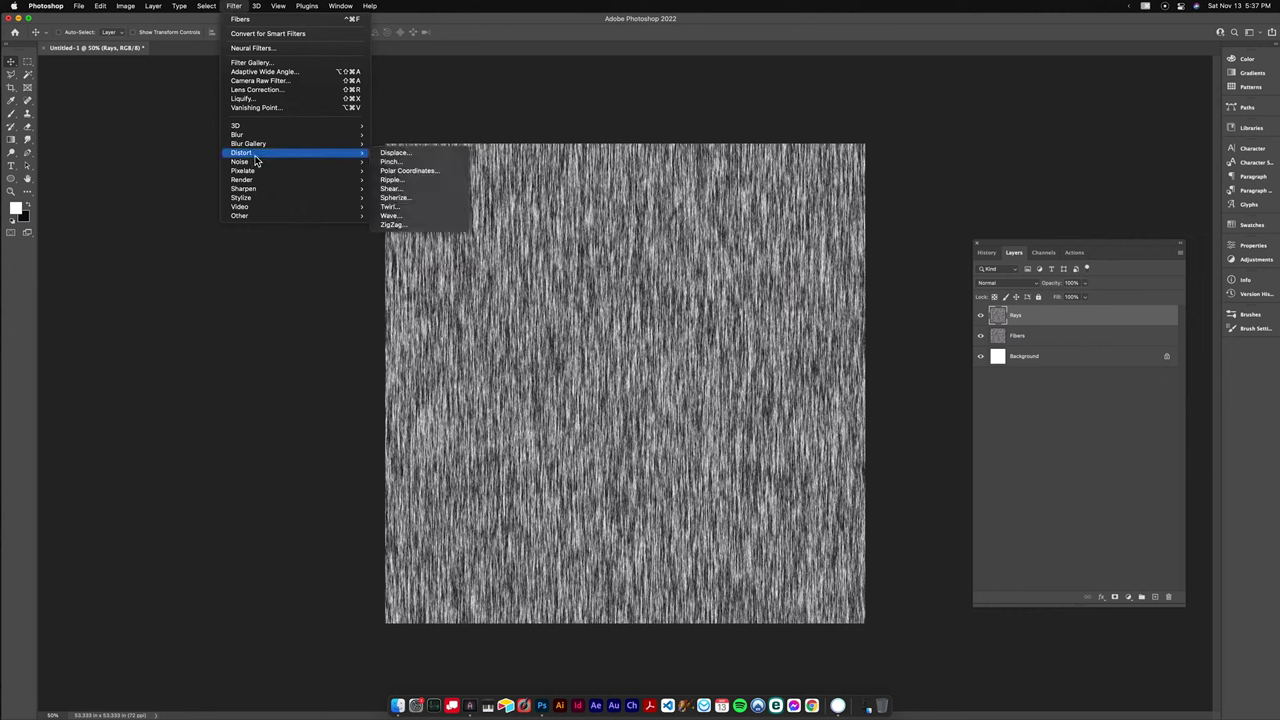
{"action": "left_click", "coordinate": [402, 172]}
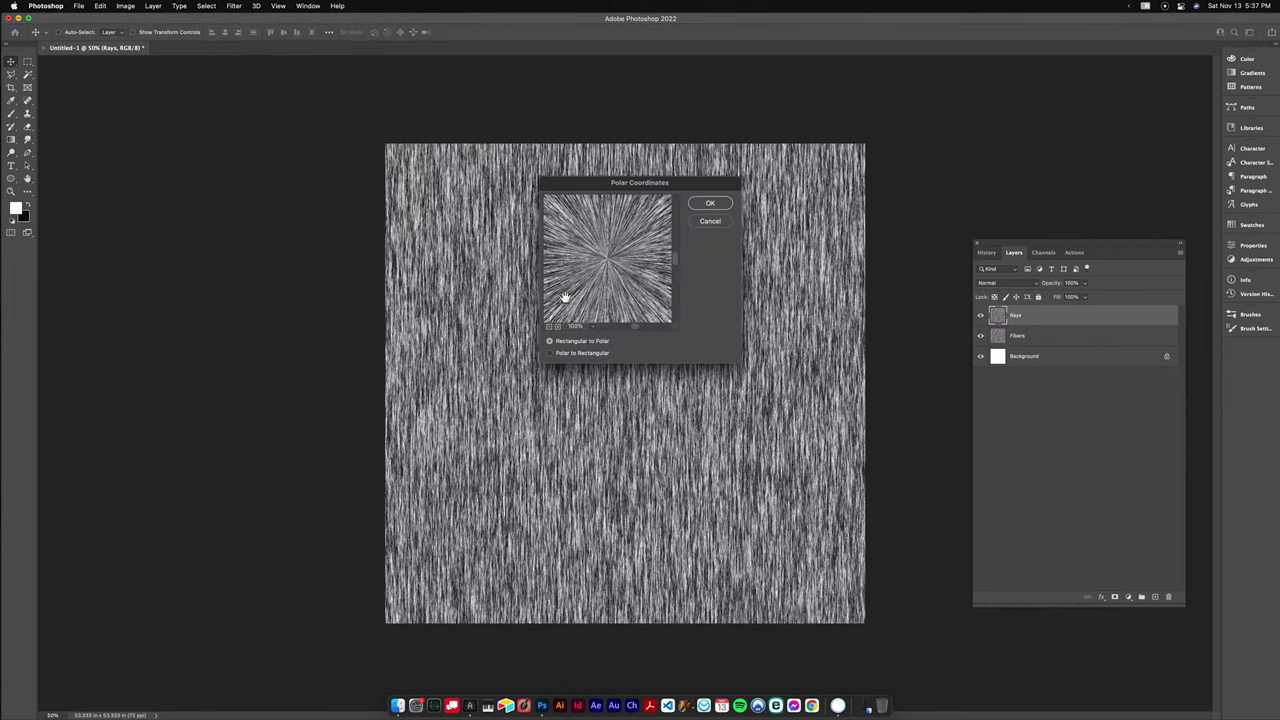
{"action": "left_click", "coordinate": [711, 204]}
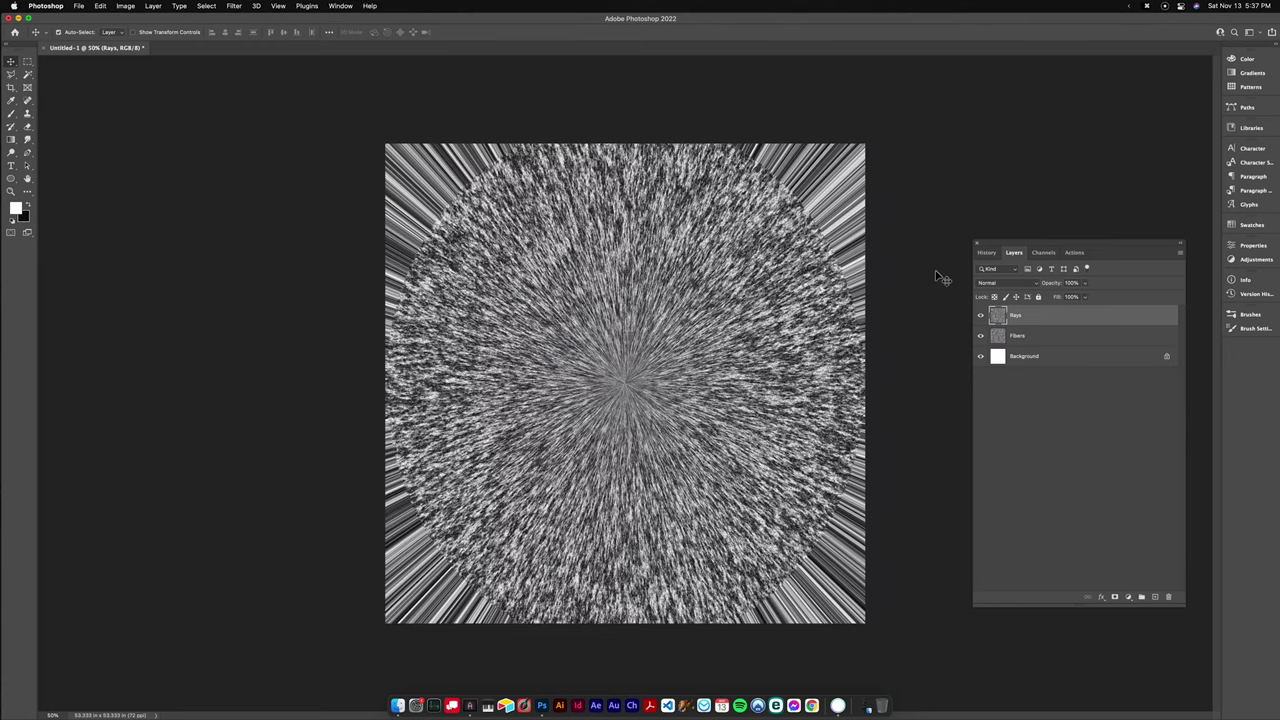
{"action": "key", "text": "super+t"}
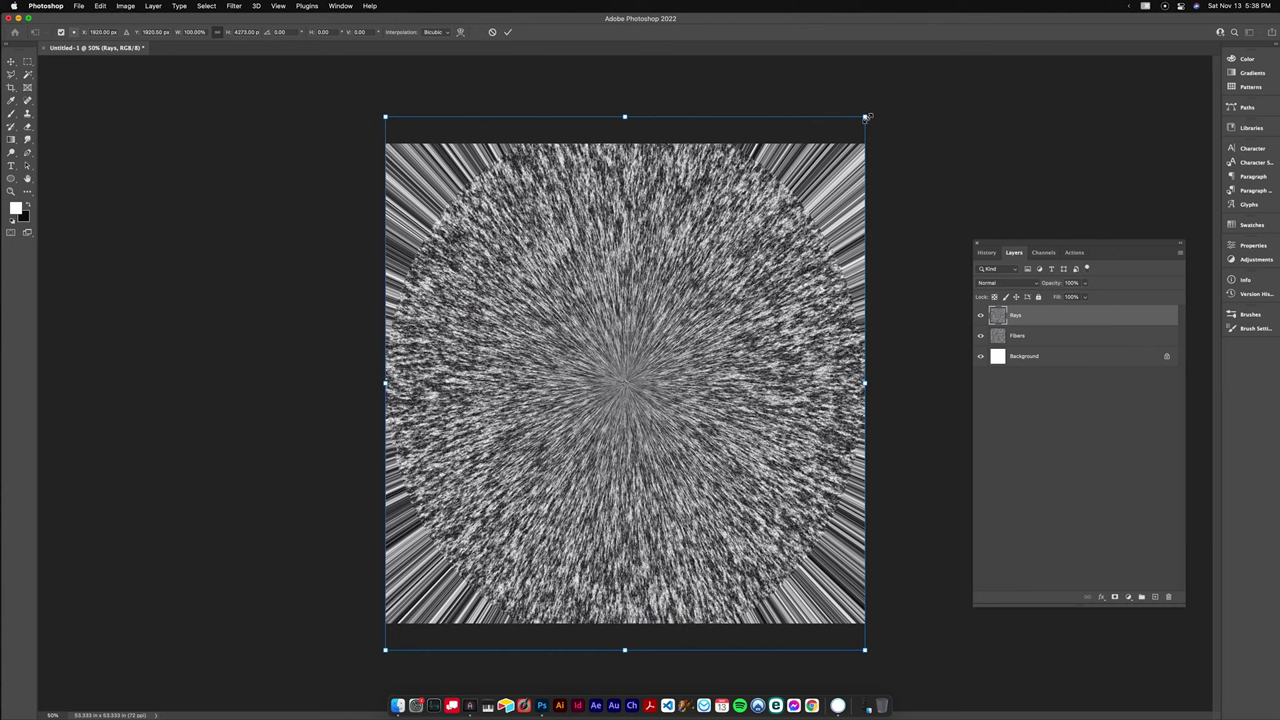
{"action": "left_click_drag", "start_coordinate": [866, 117], "coordinate": [1003, 55]}
{"action": "key", "text": "Return"}
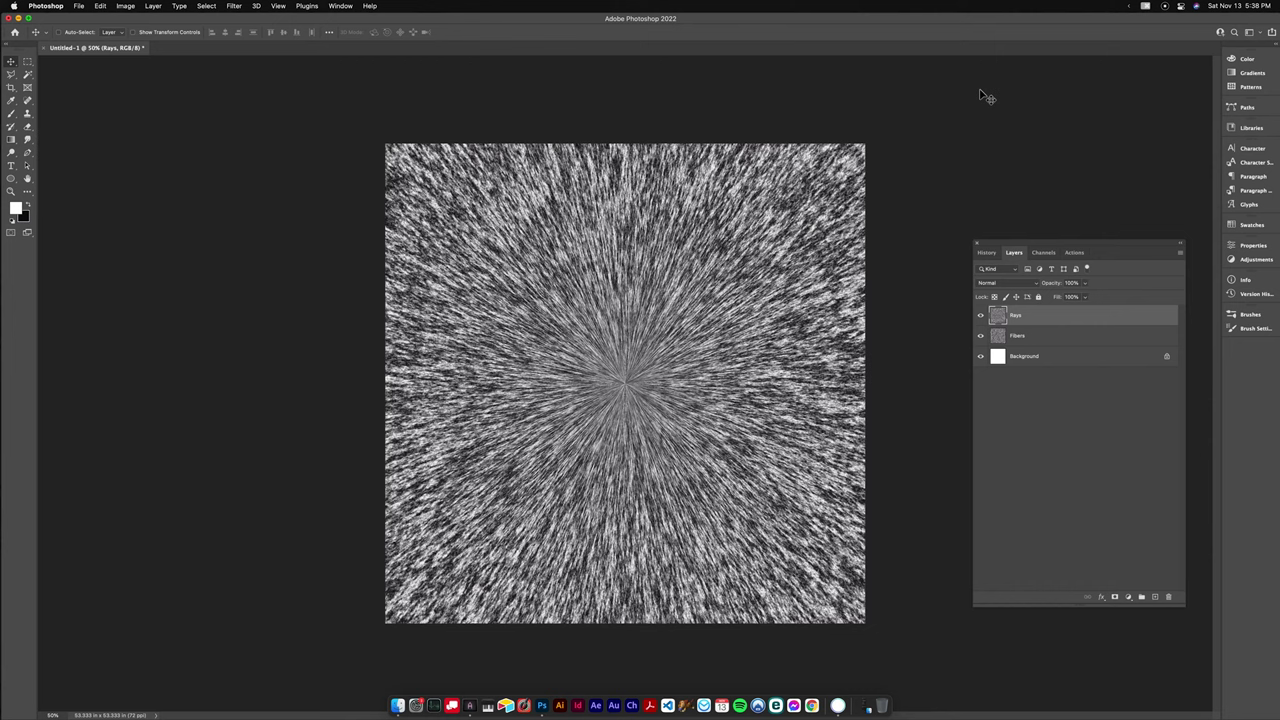
Add a rainbow-preset Gradient Fill layer, red top to blue bottom, and convert it to a smart object.
{"action": "left_click", "coordinate": [1128, 598]}
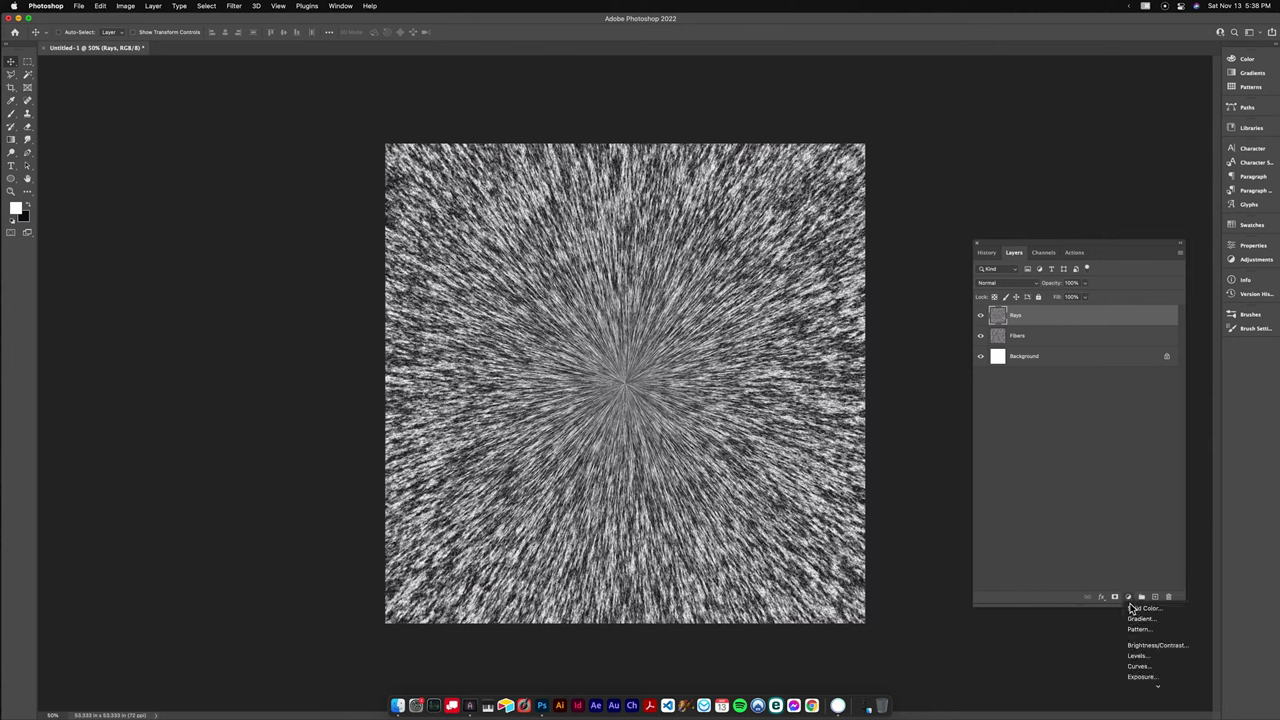
{"action": "left_click", "coordinate": [1140, 618]}
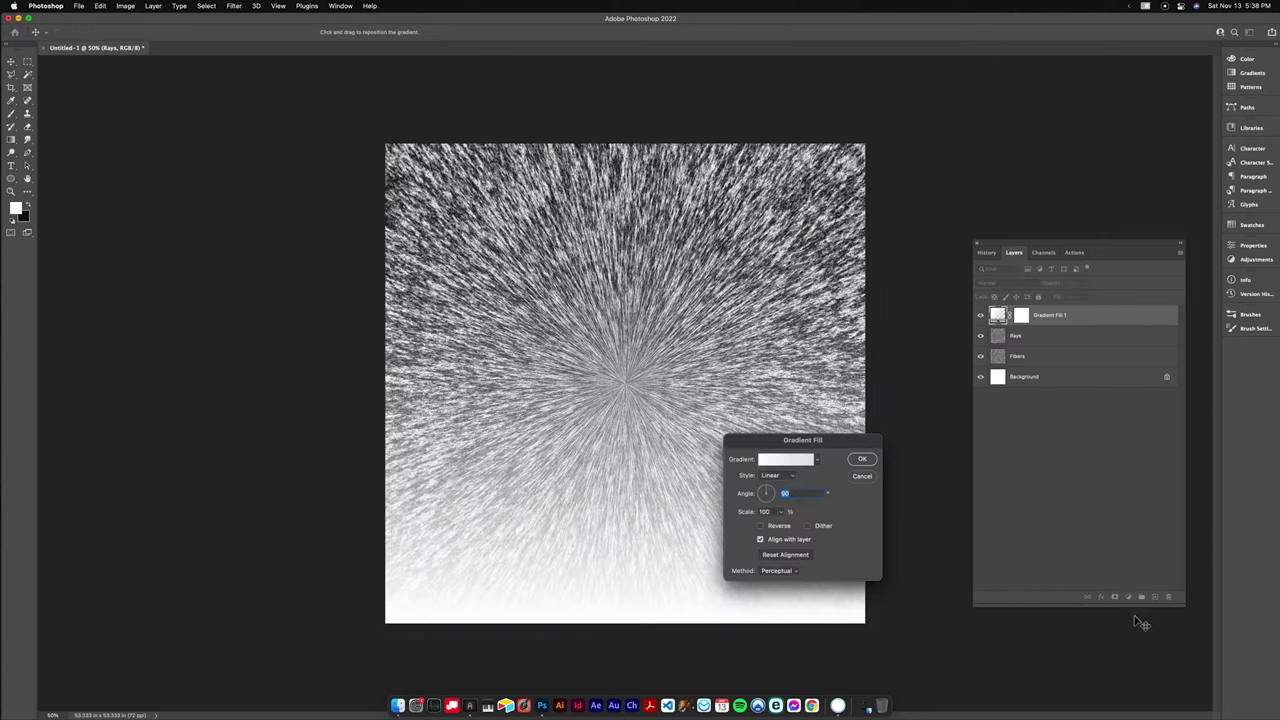
{"action": "left_click", "coordinate": [811, 462]}
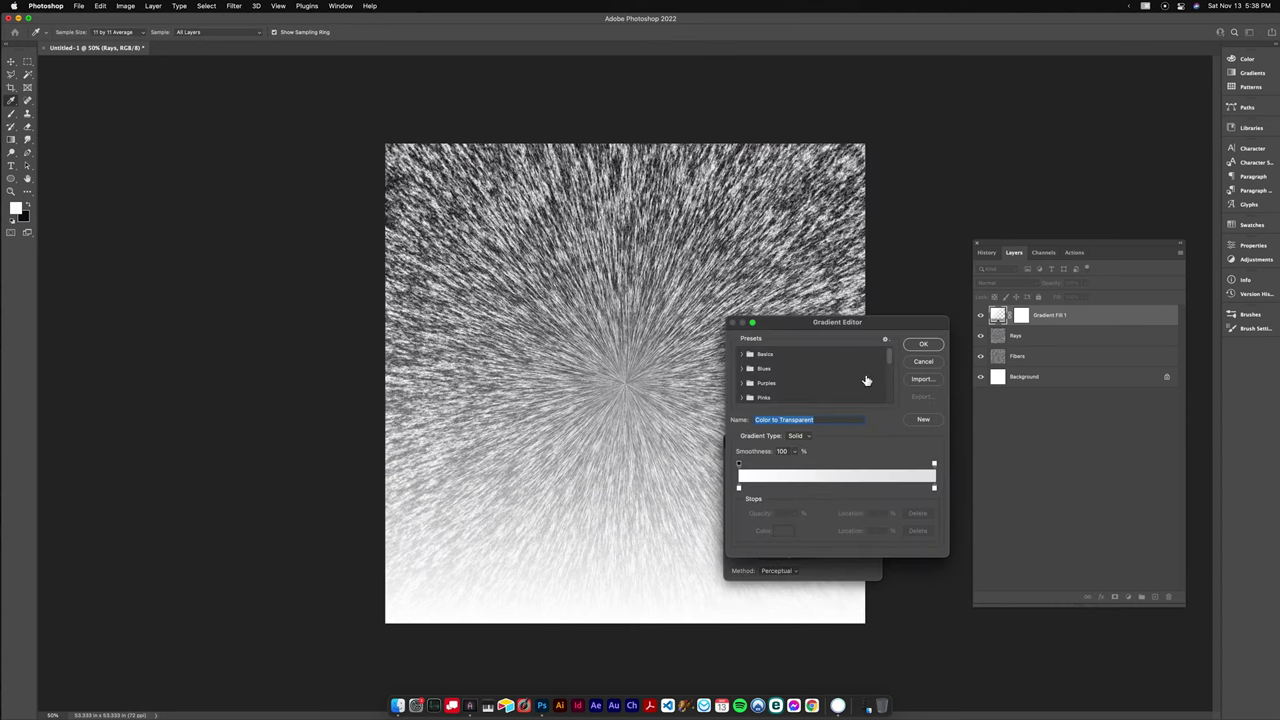
{"action": "scroll", "coordinate": [866, 380], "scroll_direction": "down", "scroll_amount": 5}
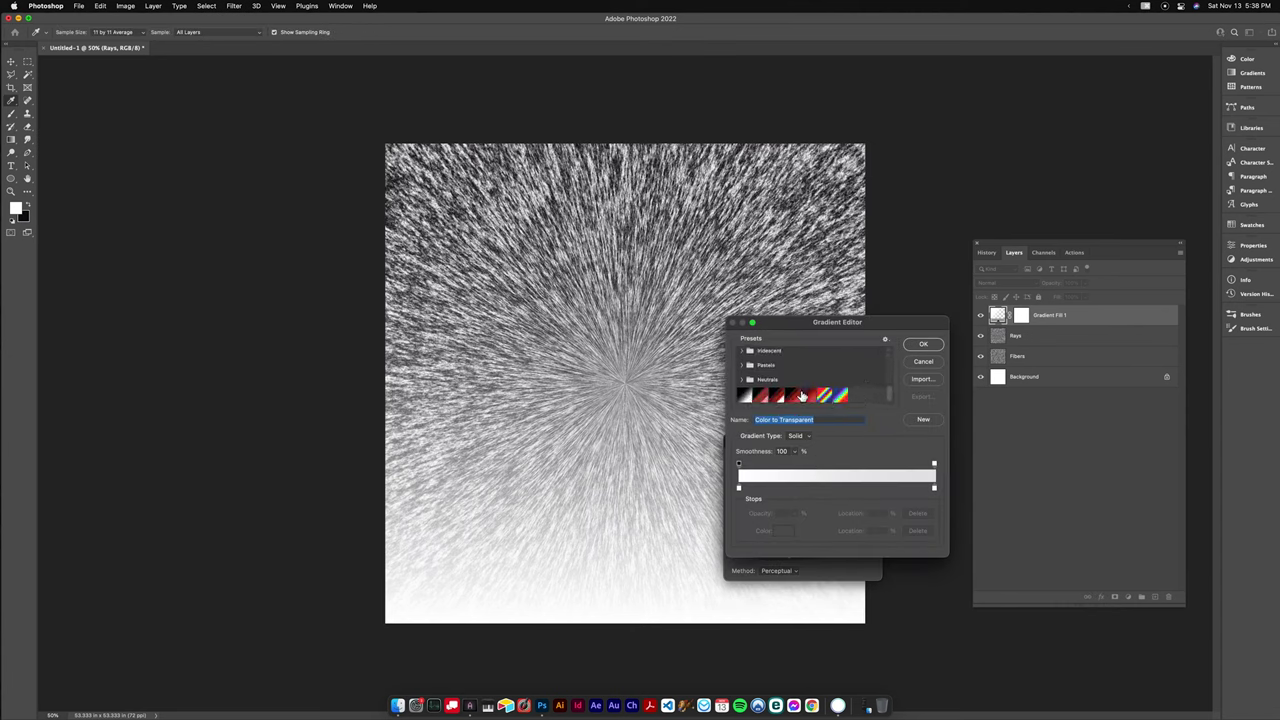
{"action": "left_click", "coordinate": [841, 397]}
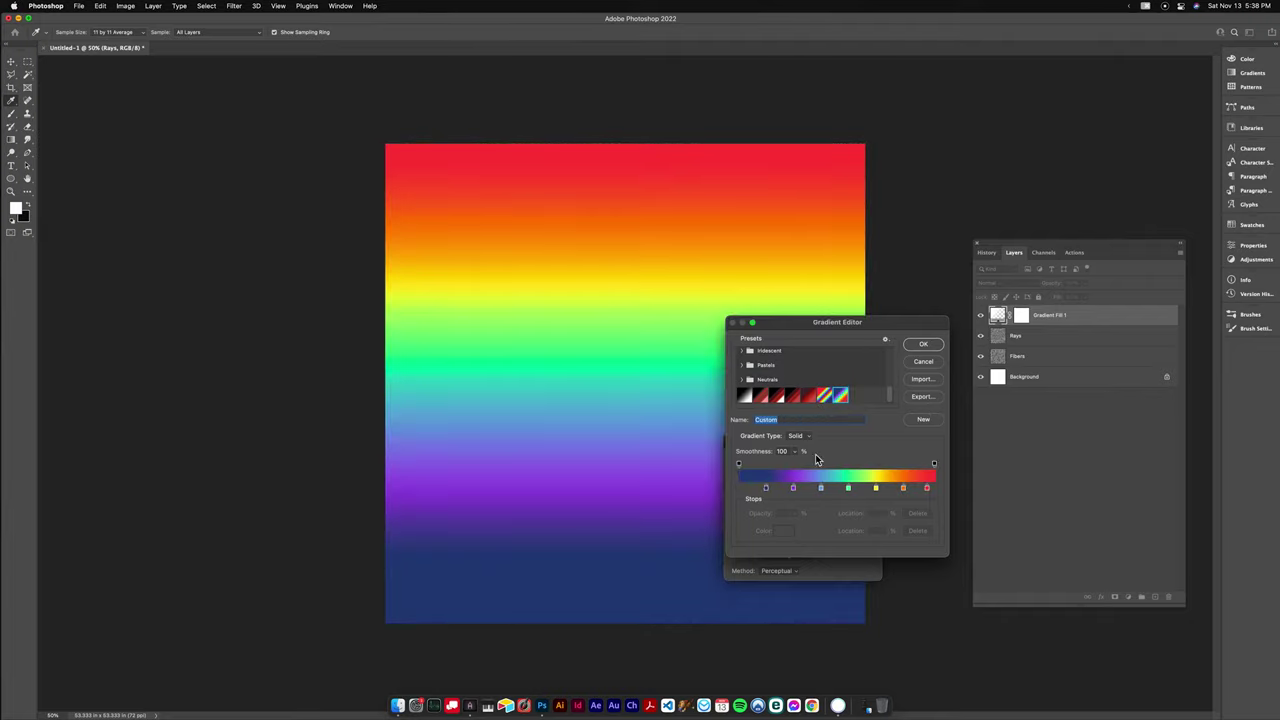
{"action": "left_click", "coordinate": [932, 347]}
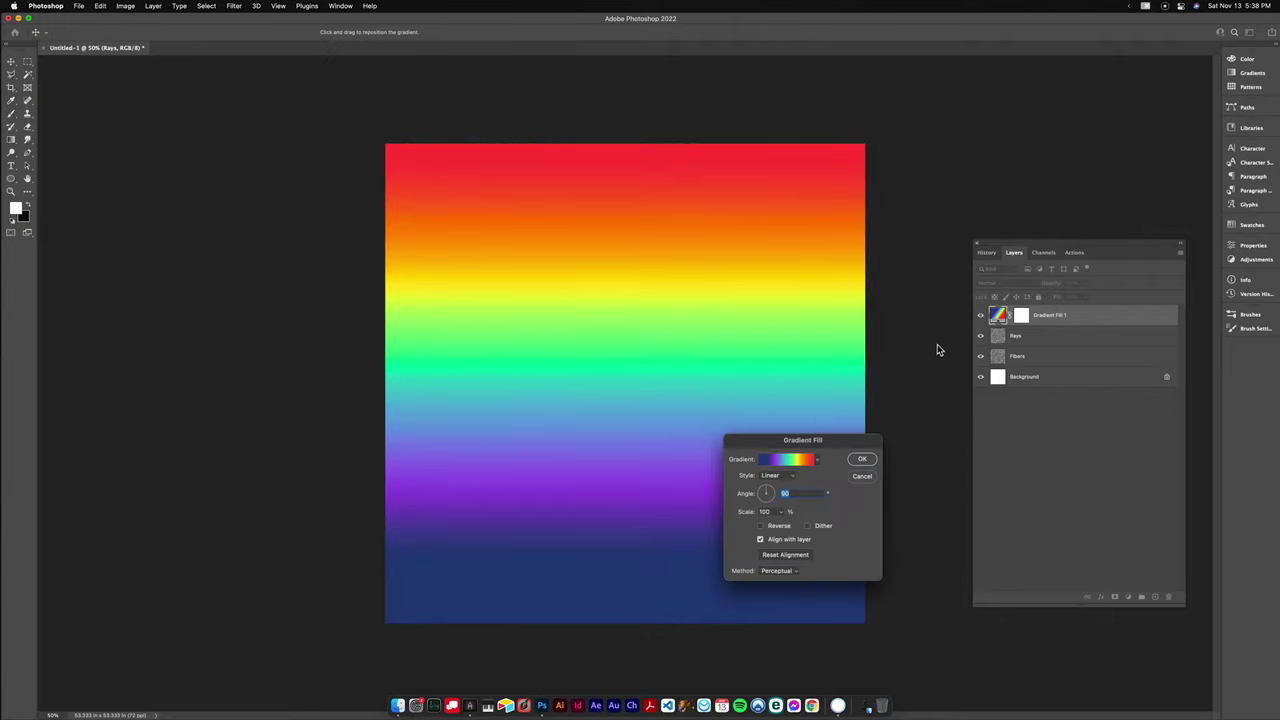
{"action": "left_click", "coordinate": [862, 459]}
{"action": "right_click", "coordinate": [1088, 318]}
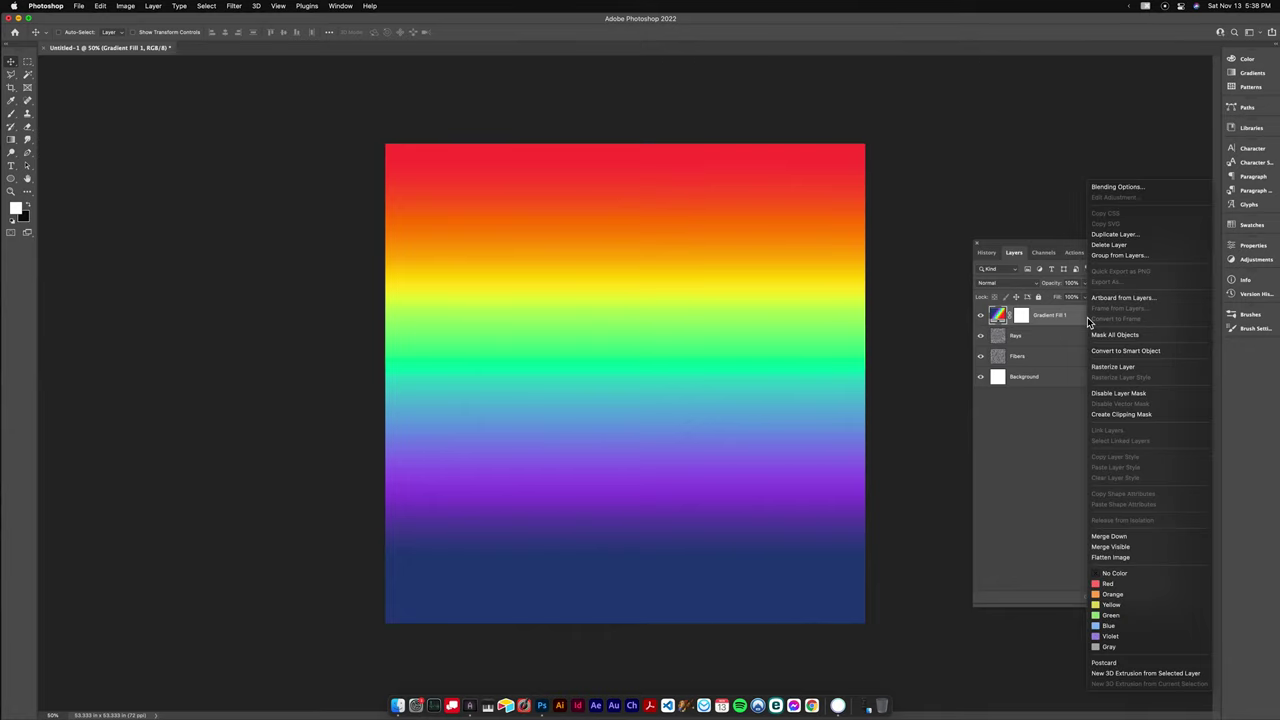
{"action": "left_click", "coordinate": [1122, 352]}
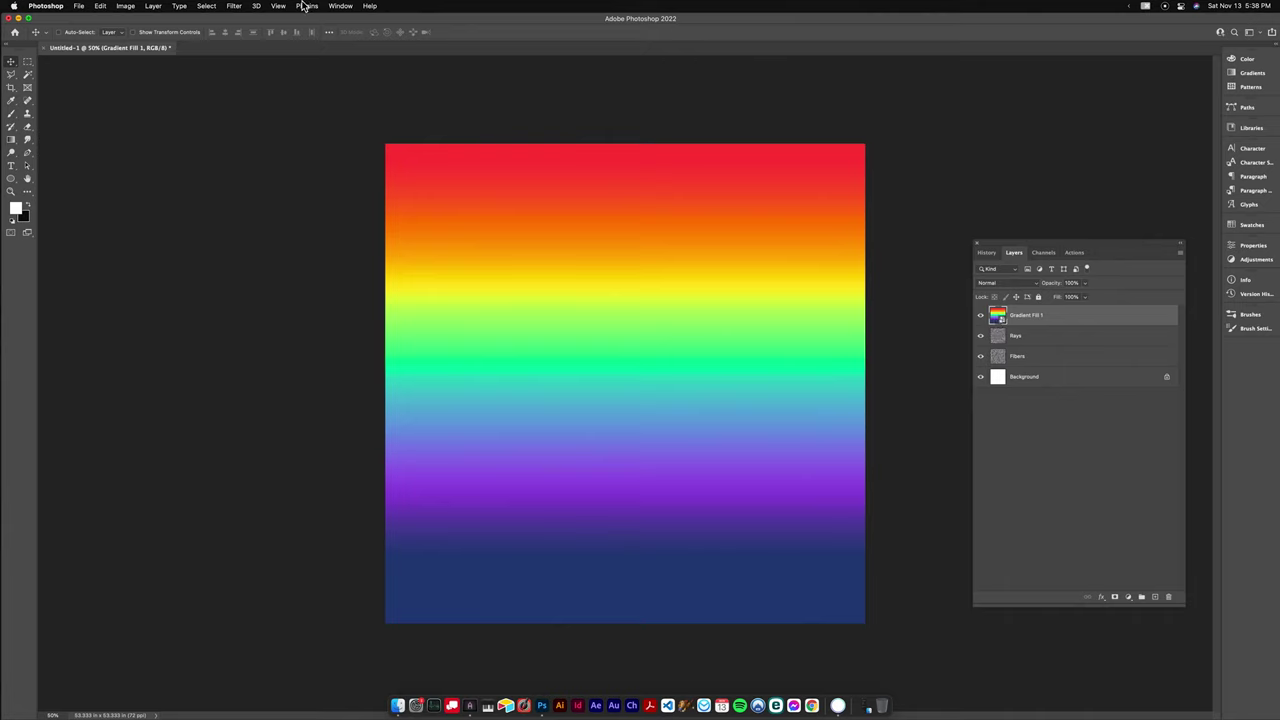
Try Polar Coordinates on the gradient, undo it, and open Gradient Fill 1.psb for editing.
{"action": "left_click", "coordinate": [233, 6]}
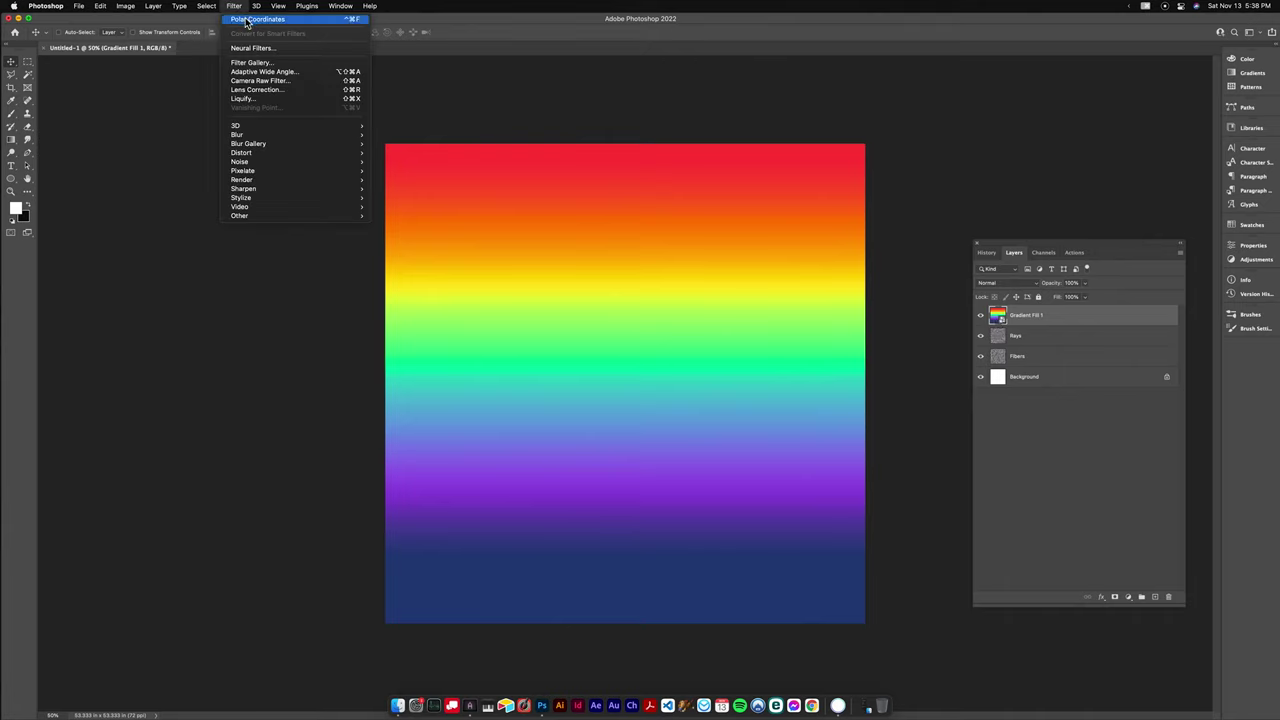
{"action": "left_click", "coordinate": [250, 20]}
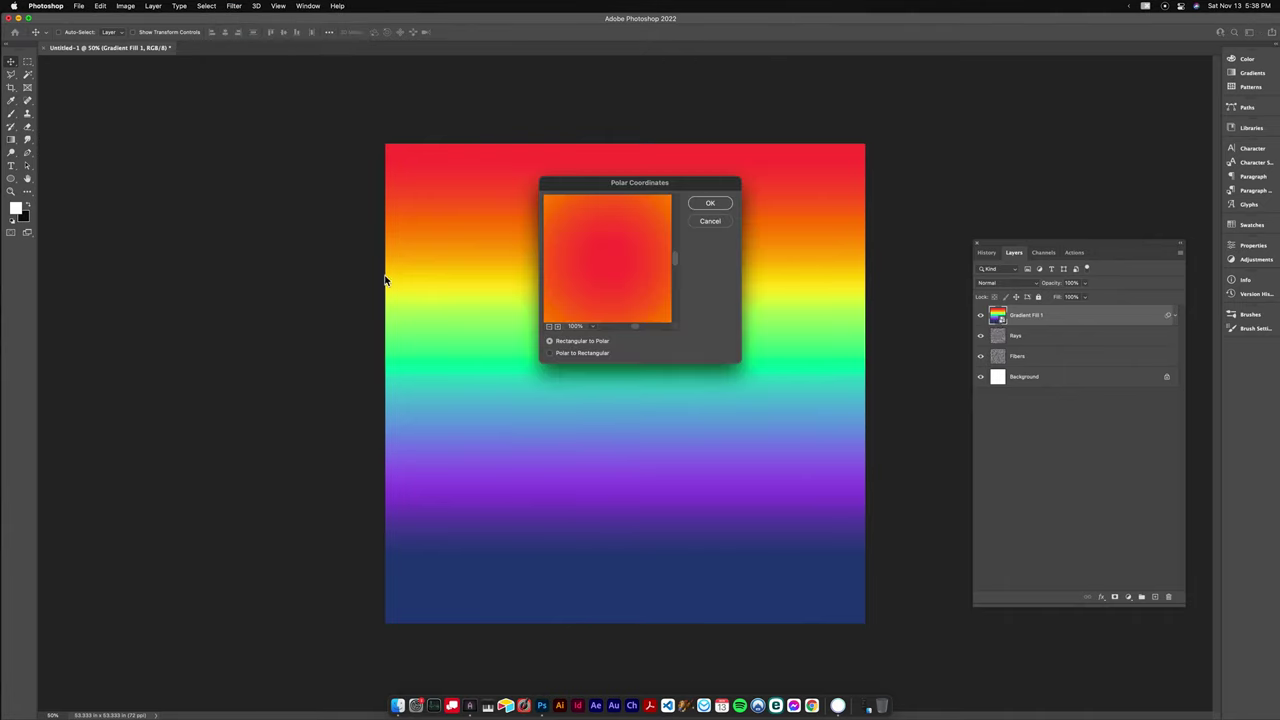
{"action": "left_click", "coordinate": [711, 205]}
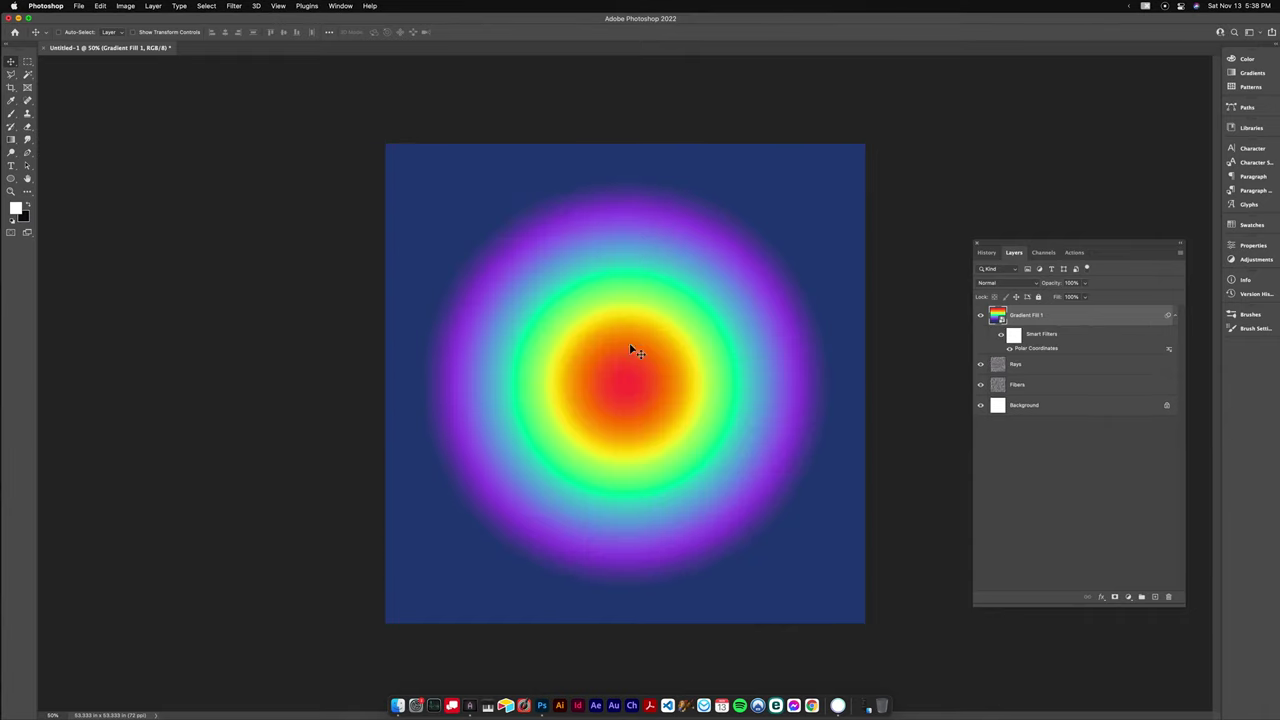
{"action": "left_click_drag", "start_coordinate": [640, 357], "coordinate": [896, 350]}
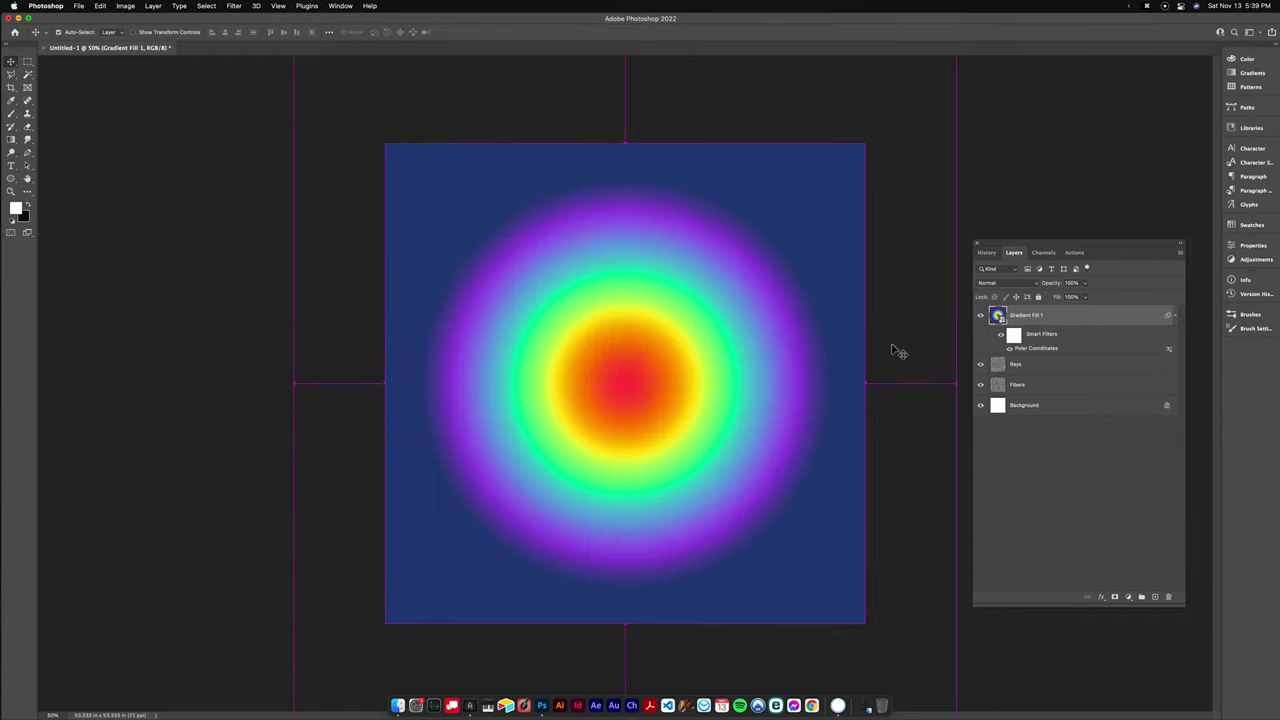
{"action": "key", "text": "super+z"}
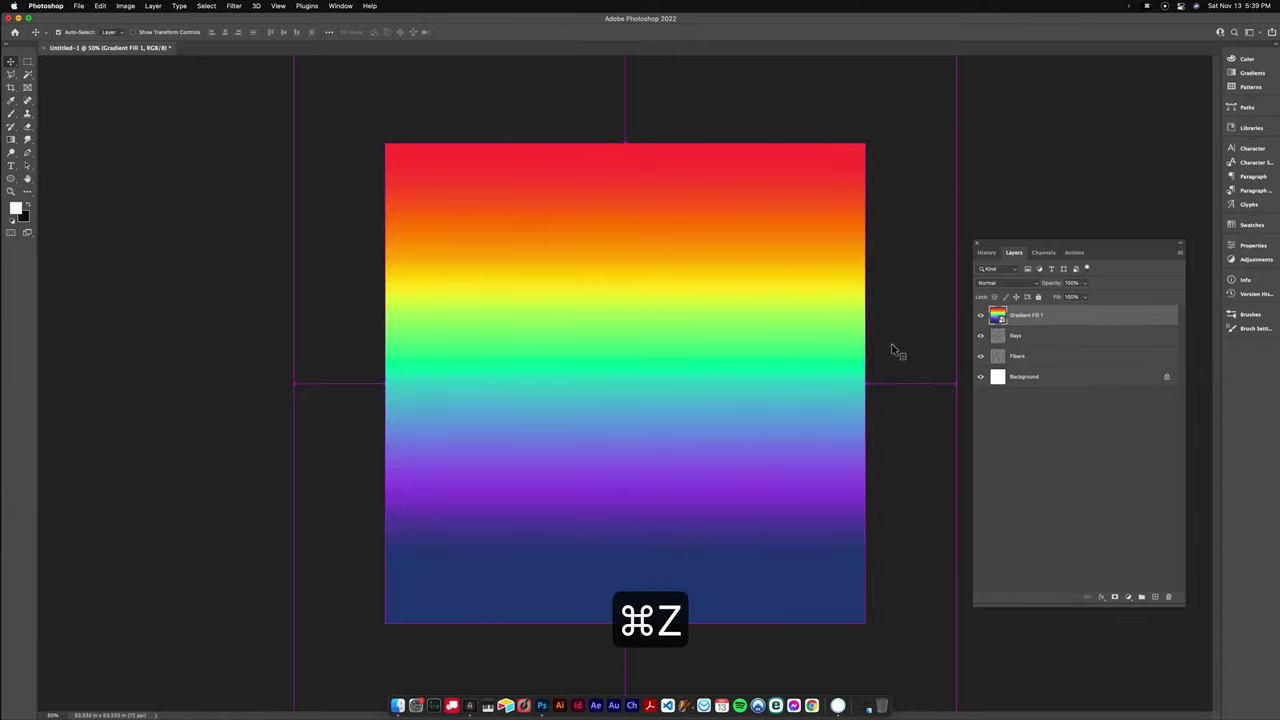
{"action": "double_click", "coordinate": [997, 316]}
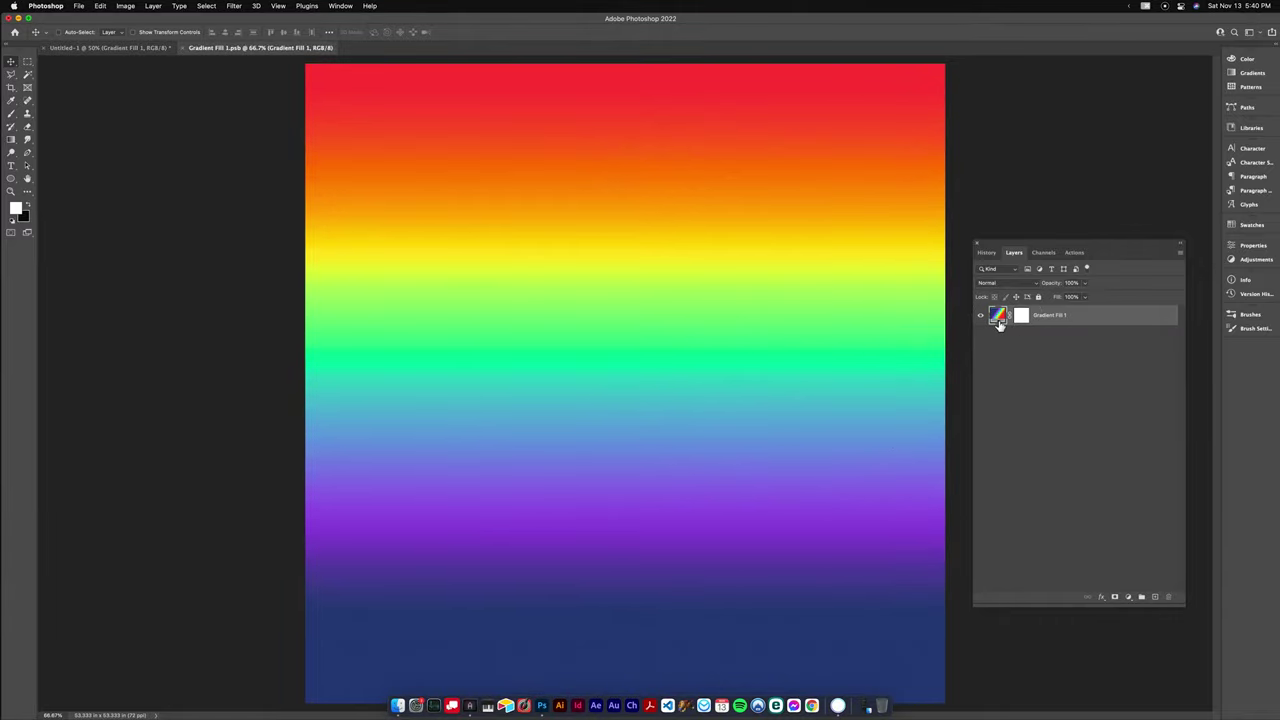
Set the gradient fill angle to 0° so the rainbow runs horizontally.
{"action": "double_click", "coordinate": [999, 322]}
{"action": "type", "text": "0"}
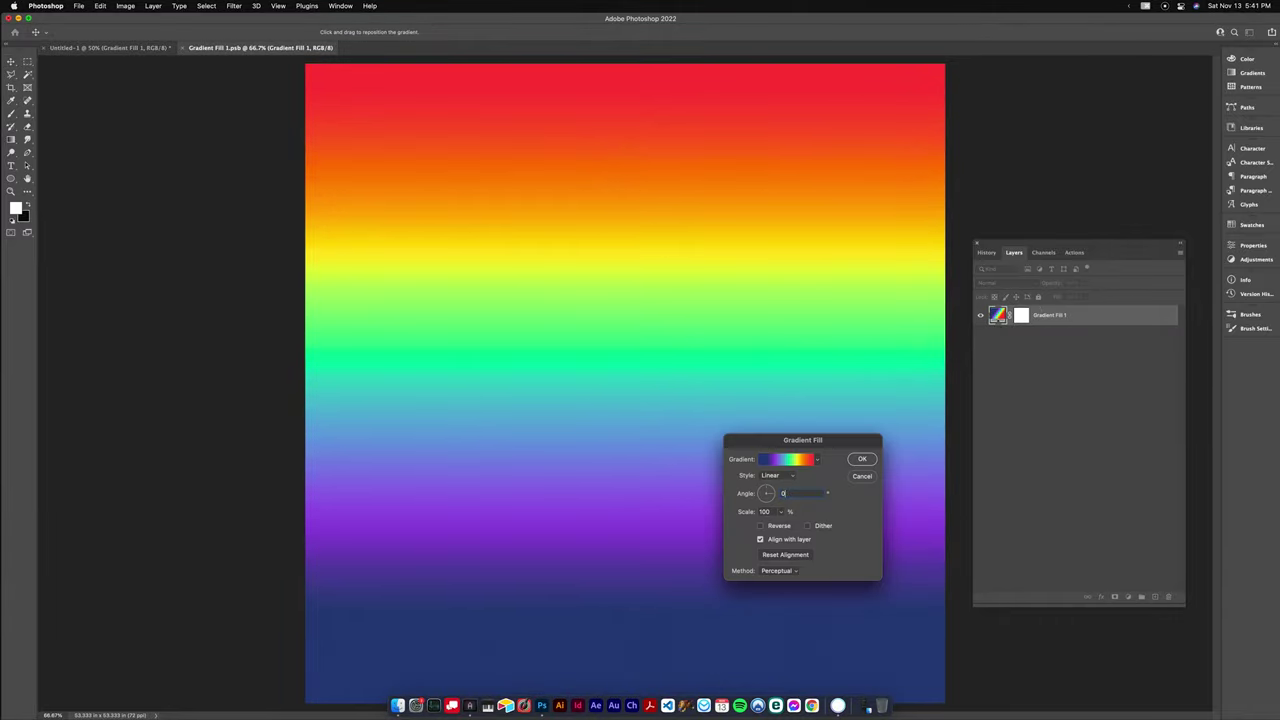
{"action": "key", "text": "Return"}
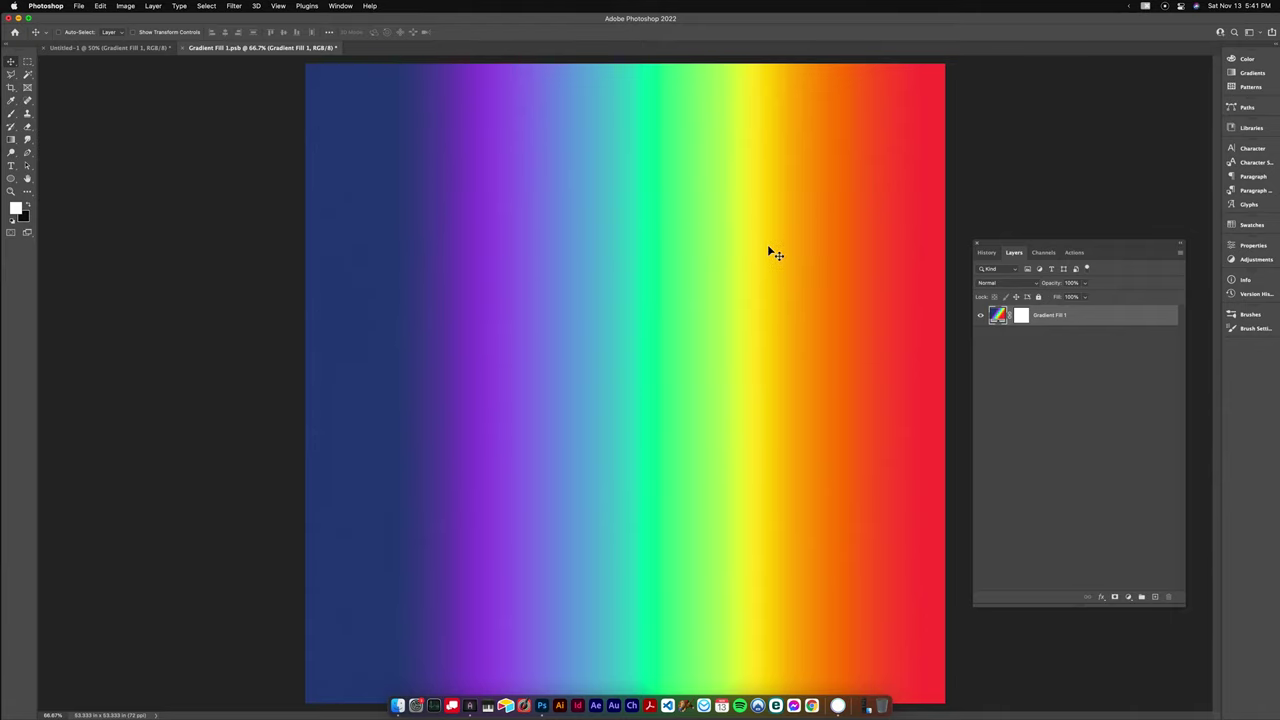
Return to Untitled-1 and cancel out of the Polar Coordinates filter.
{"action": "left_click", "coordinate": [104, 48]}
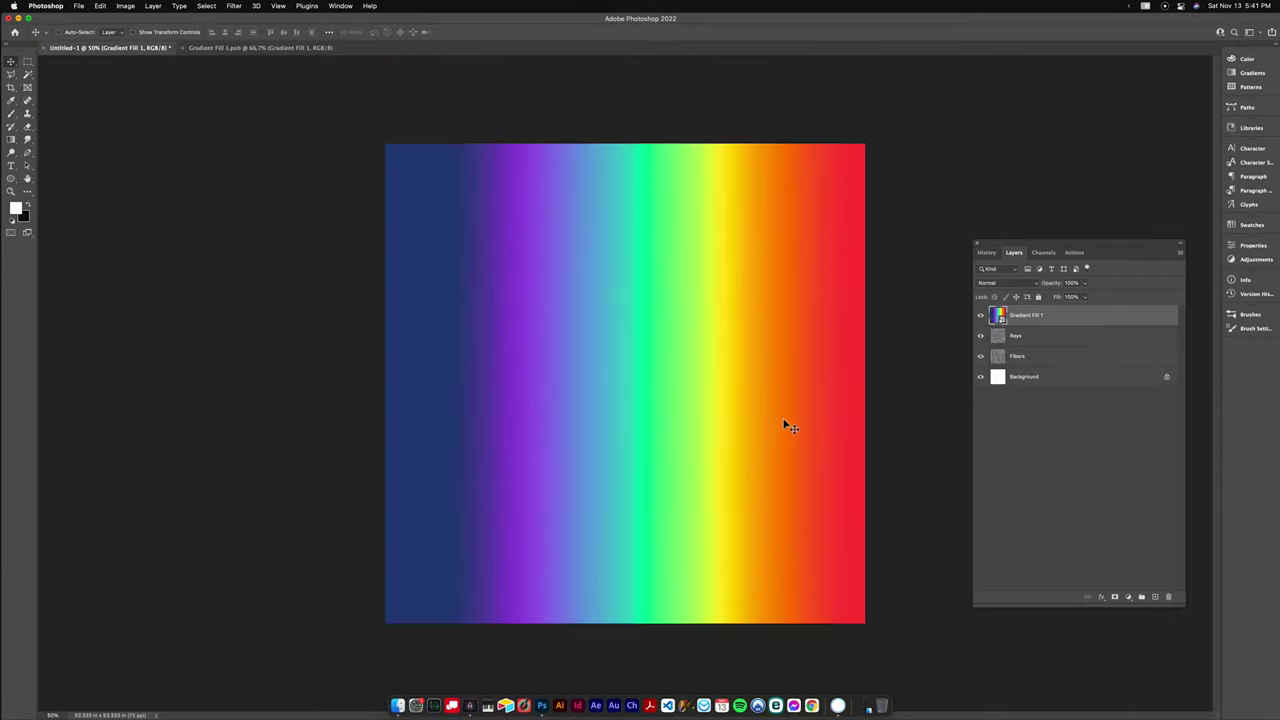
{"action": "left_click", "coordinate": [234, 6]}
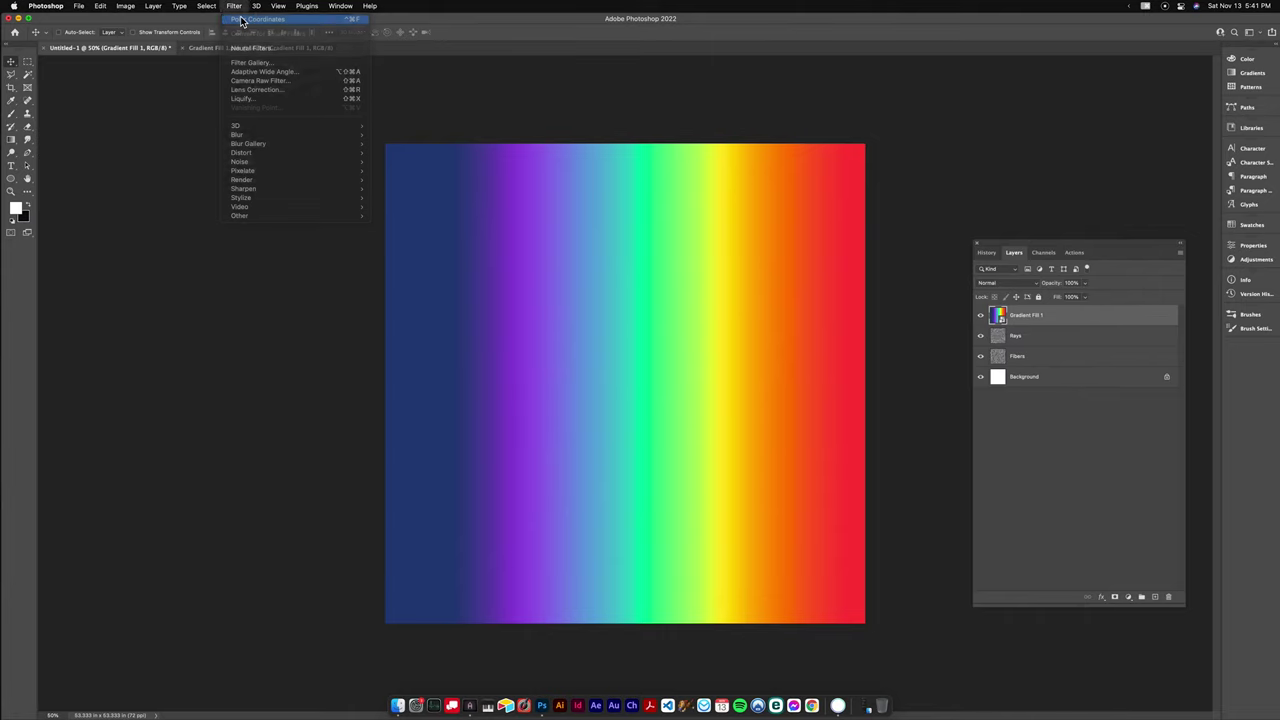
{"action": "left_click", "coordinate": [241, 19]}
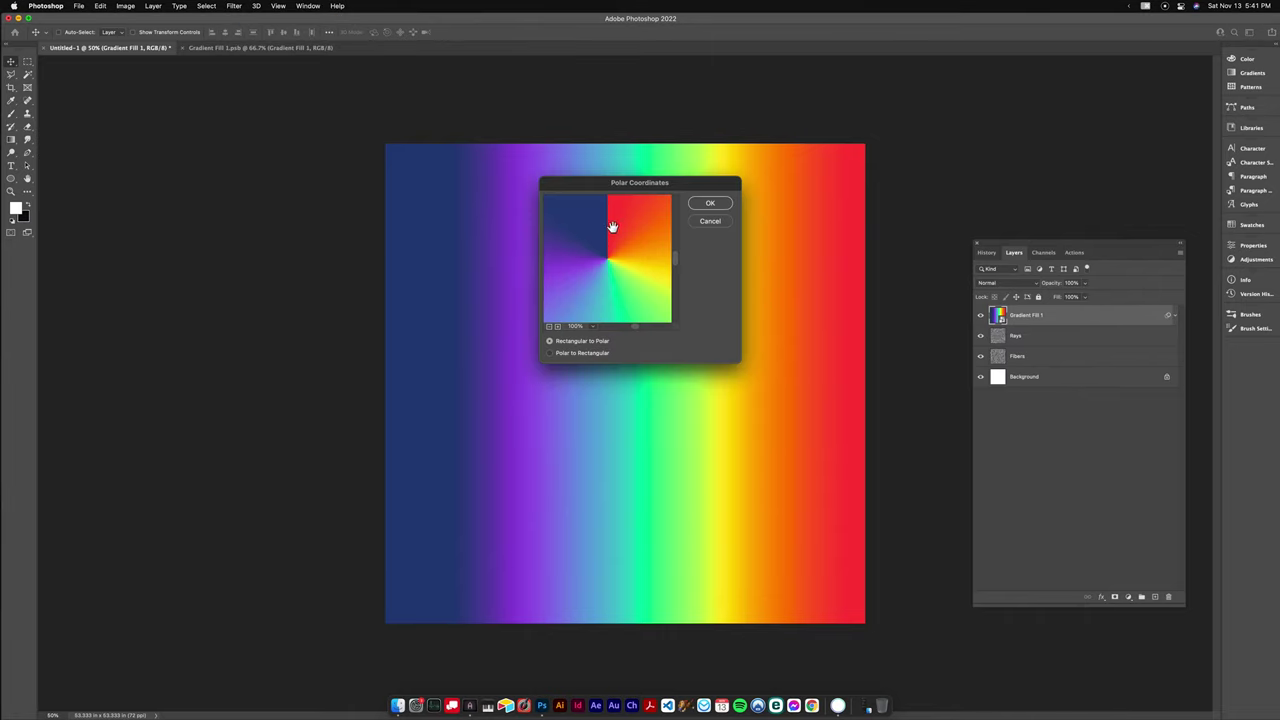
{"action": "left_click", "coordinate": [710, 221]}
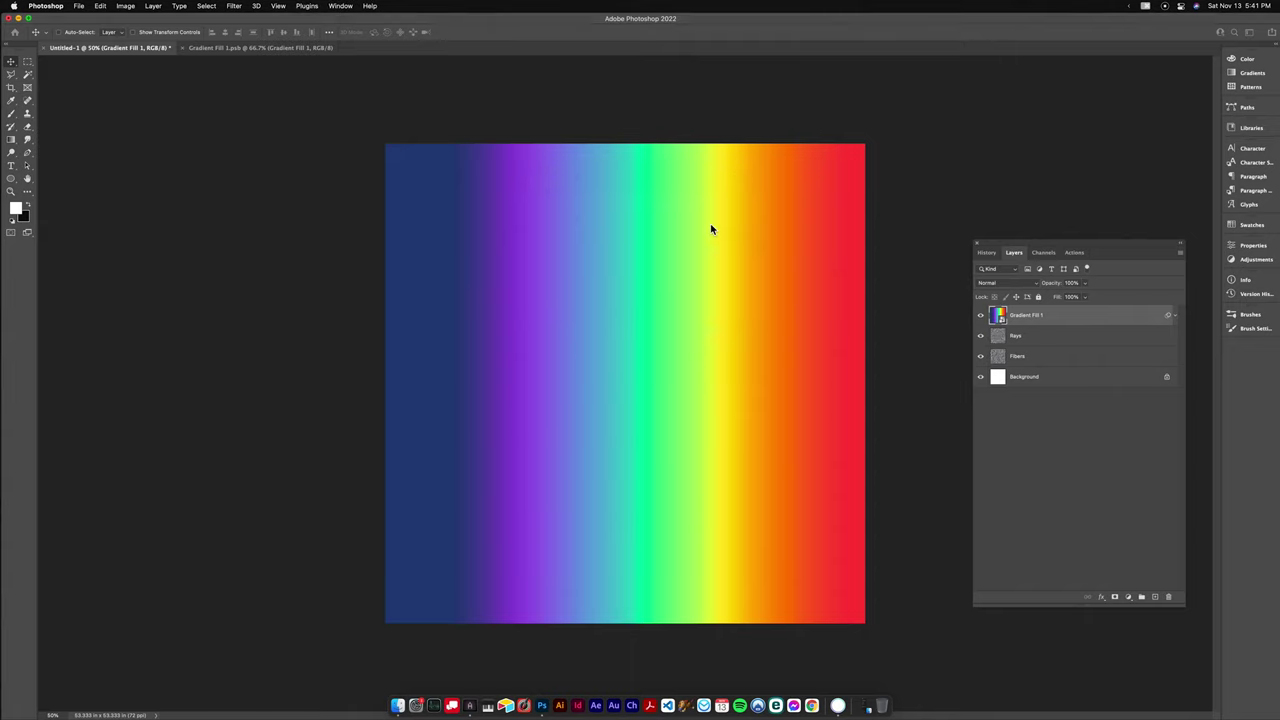
In Gradient Fill 1.psb, add a red stop at the gradient's left end and save the smart object.
{"action": "left_click", "coordinate": [265, 48]}
{"action": "double_click", "coordinate": [998, 316]}
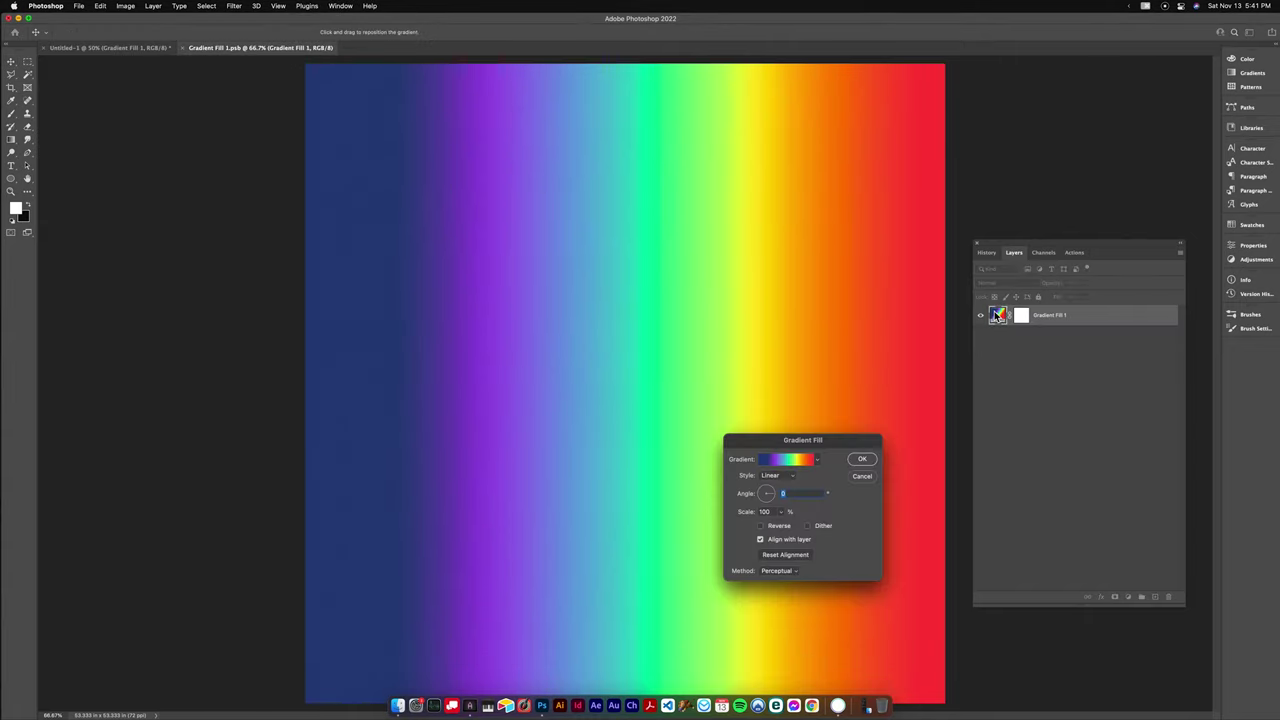
{"action": "left_click", "coordinate": [790, 460]}
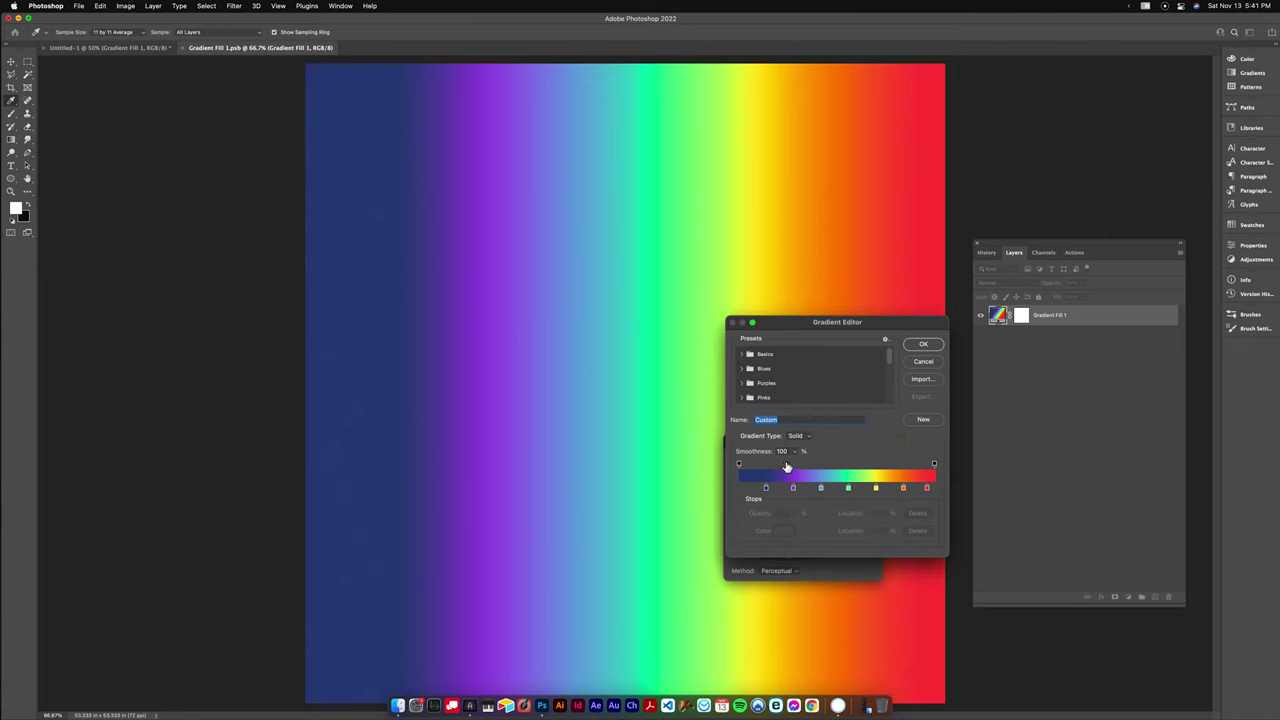
{"action": "left_click_drag", "start_coordinate": [927, 489], "coordinate": [751, 497]}
{"action": "left_click", "coordinate": [928, 490]}
{"action": "left_click_drag", "start_coordinate": [927, 489], "coordinate": [742, 490]}
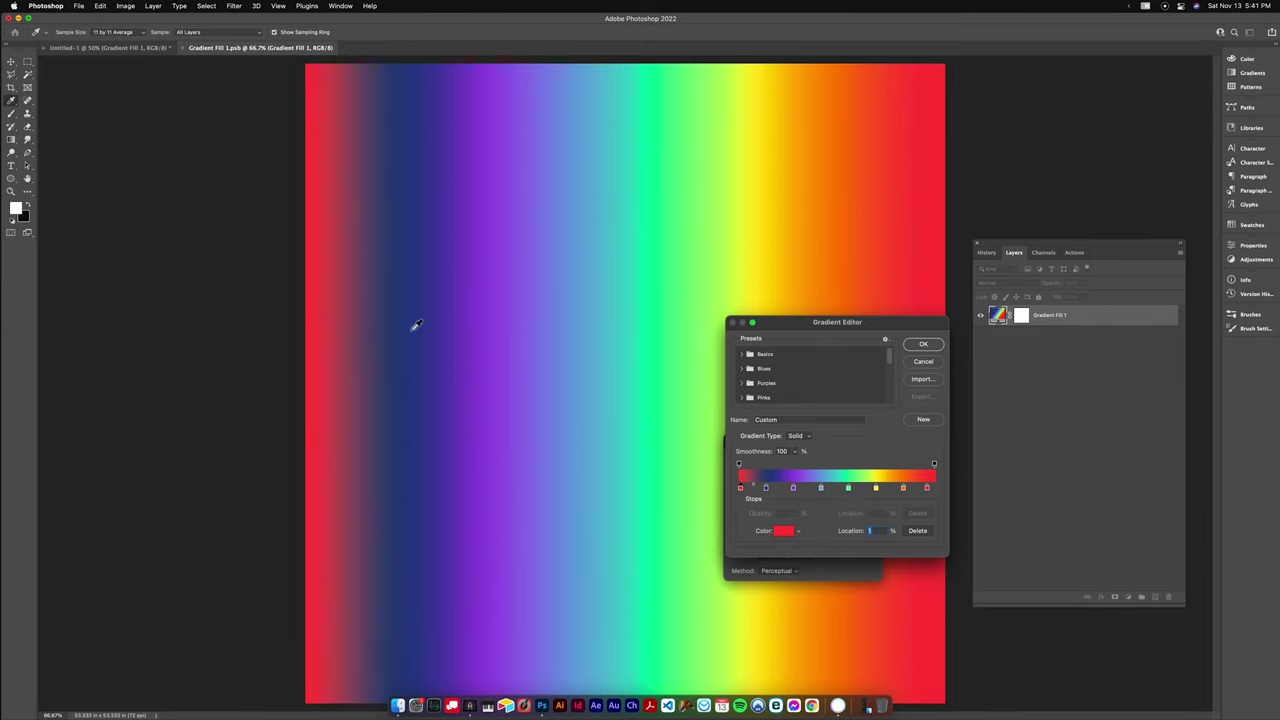
{"action": "left_click", "coordinate": [793, 489]}
{"action": "left_click", "coordinate": [768, 490]}
{"action": "left_click", "coordinate": [931, 346]}
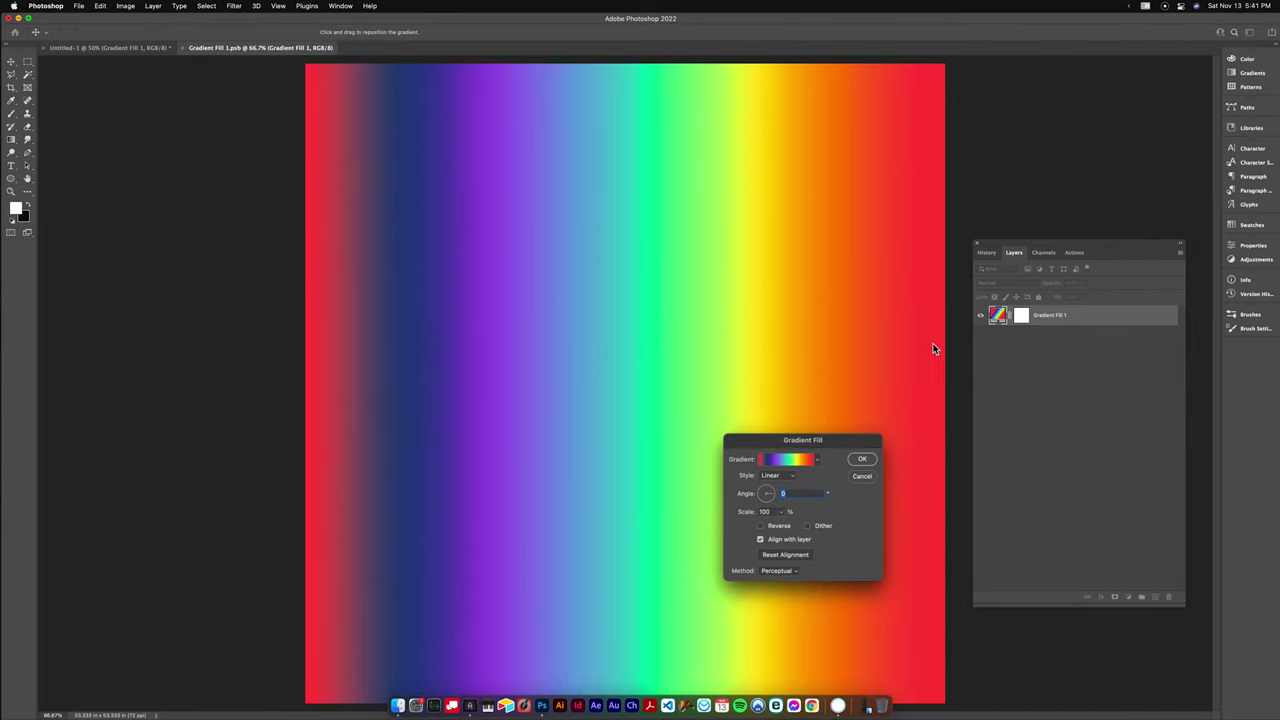
{"action": "left_click", "coordinate": [866, 459]}
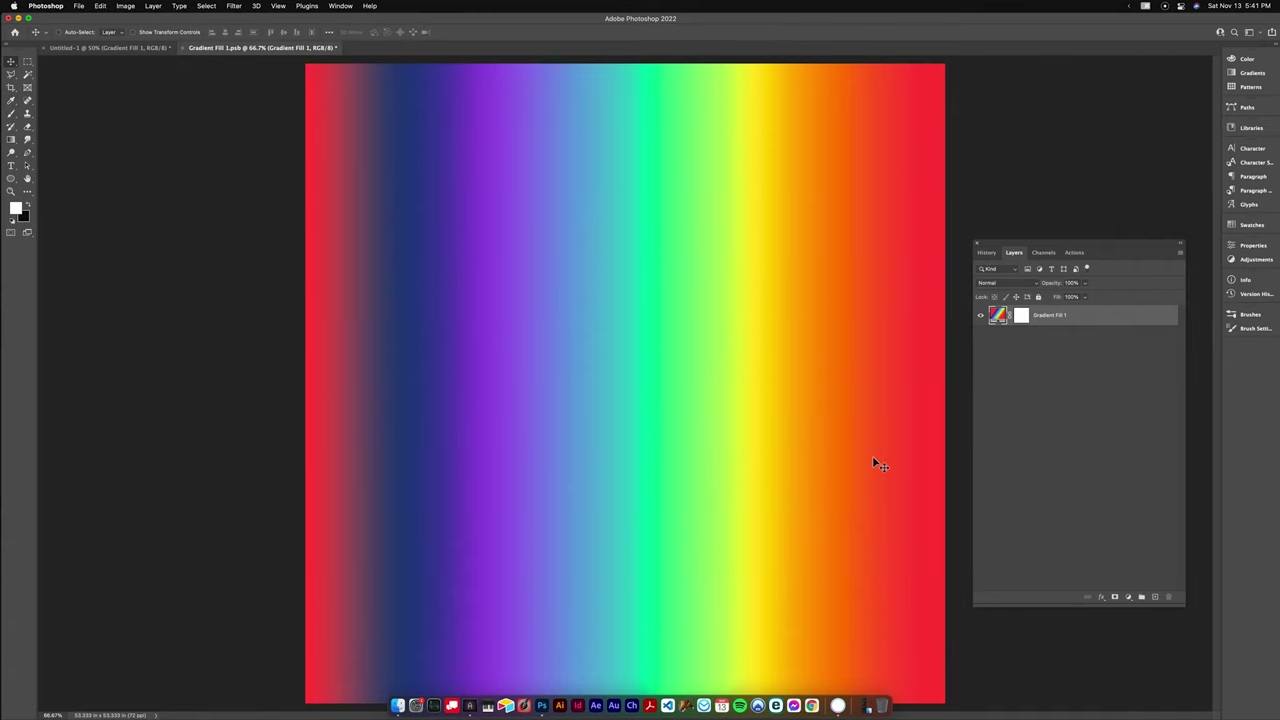
{"action": "key", "text": "super+s"}
Back in Untitled-1, apply Polar Coordinates (Rectangular to Polar) to wrap the rainbow into a wheel.
{"action": "left_click", "coordinate": [122, 48]}
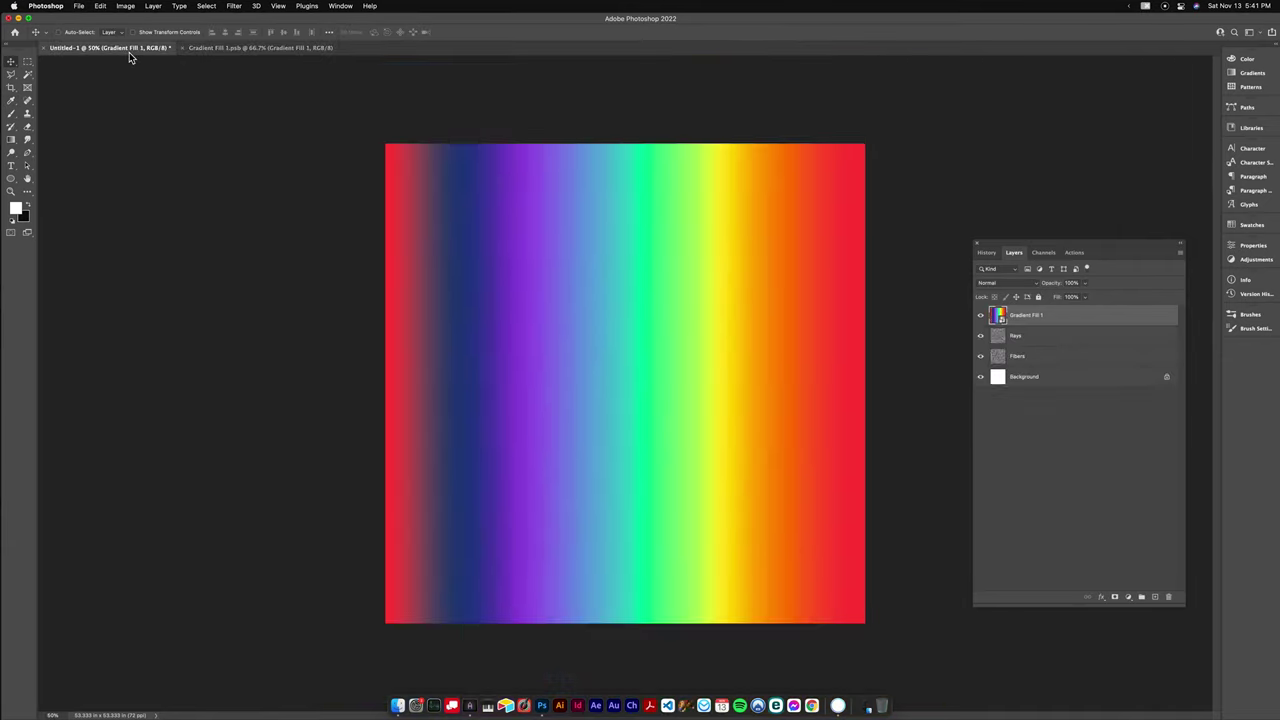
{"action": "left_click", "coordinate": [233, 6]}
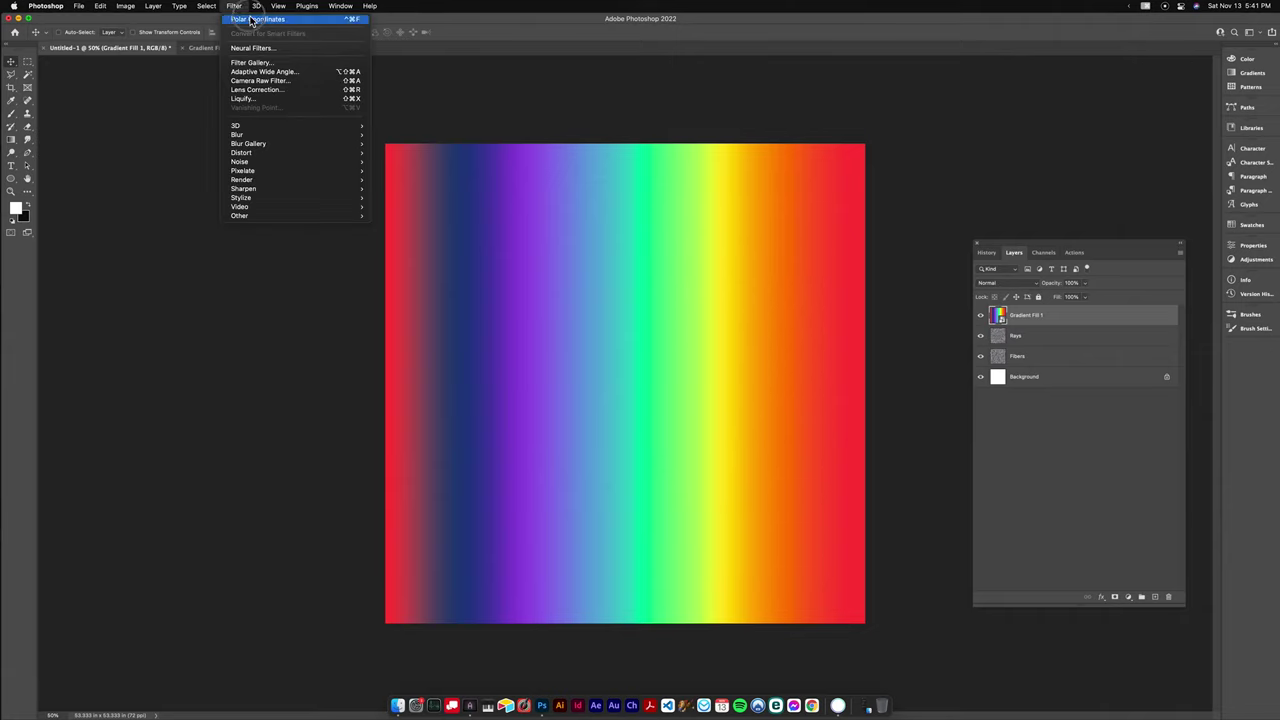
{"action": "left_click", "coordinate": [250, 20]}
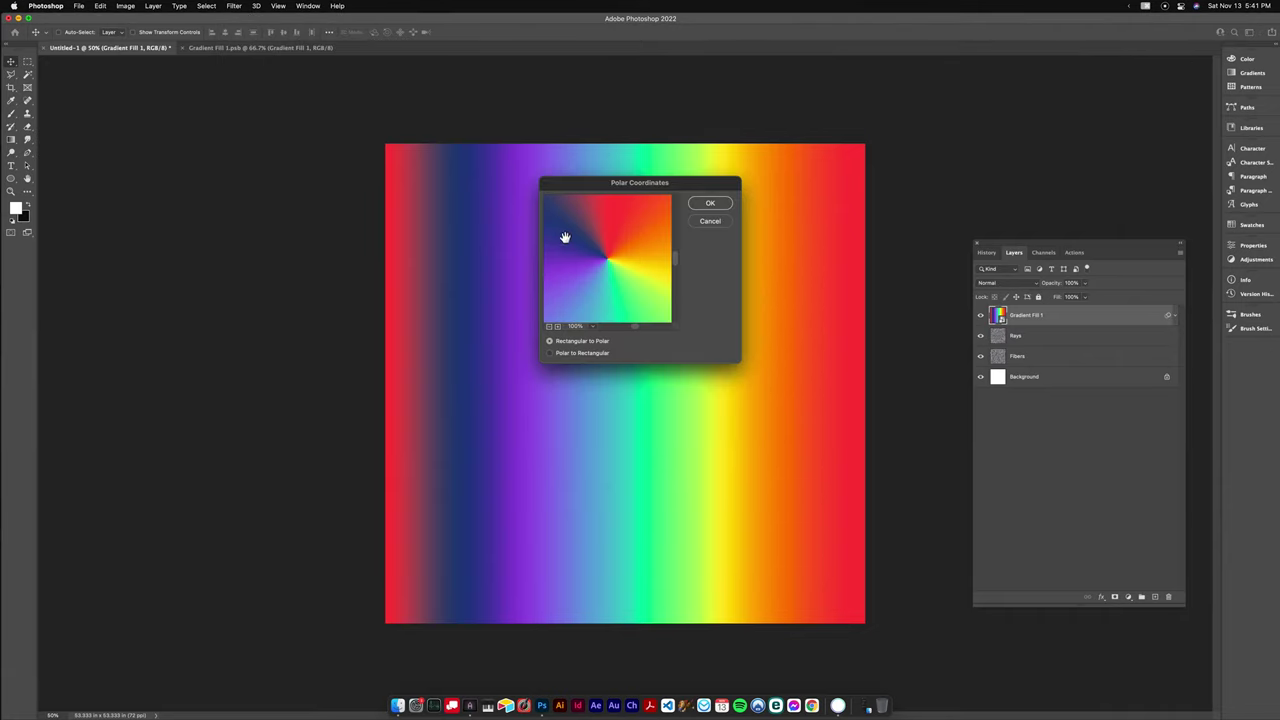
{"action": "left_click", "coordinate": [710, 205]}
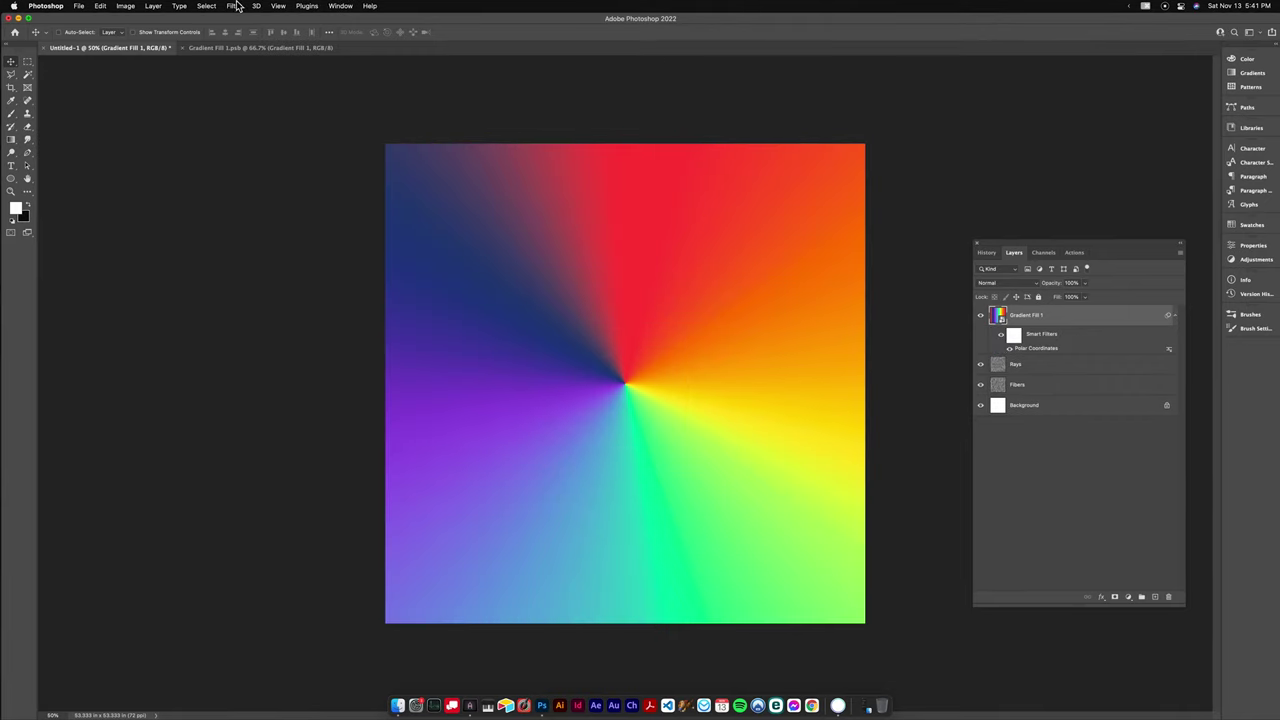
Add a Gaussian Blur smart filter with a 4.6-pixel radius.
{"action": "left_click", "coordinate": [234, 6]}
{"action": "mouse_move", "coordinate": [300, 134]}
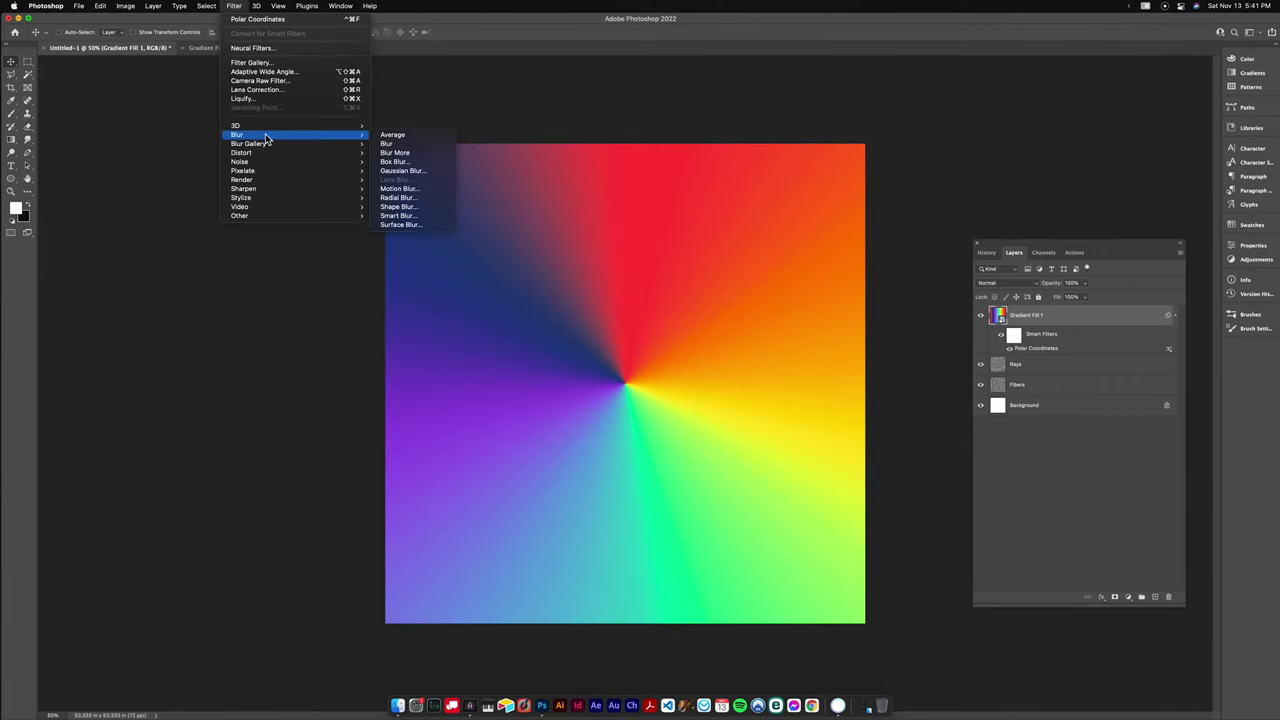
{"action": "left_click", "coordinate": [407, 172]}
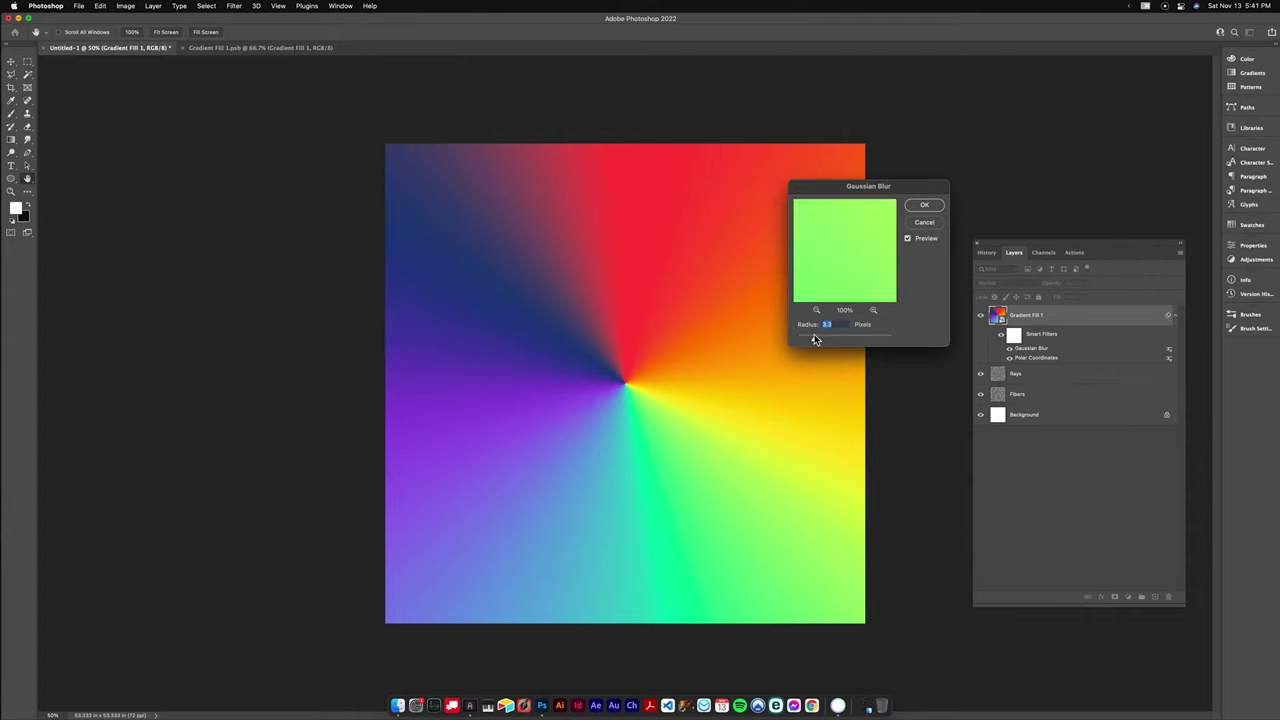
{"action": "left_click_drag", "start_coordinate": [815, 340], "coordinate": [838, 340]}
{"action": "left_click", "coordinate": [924, 205]}
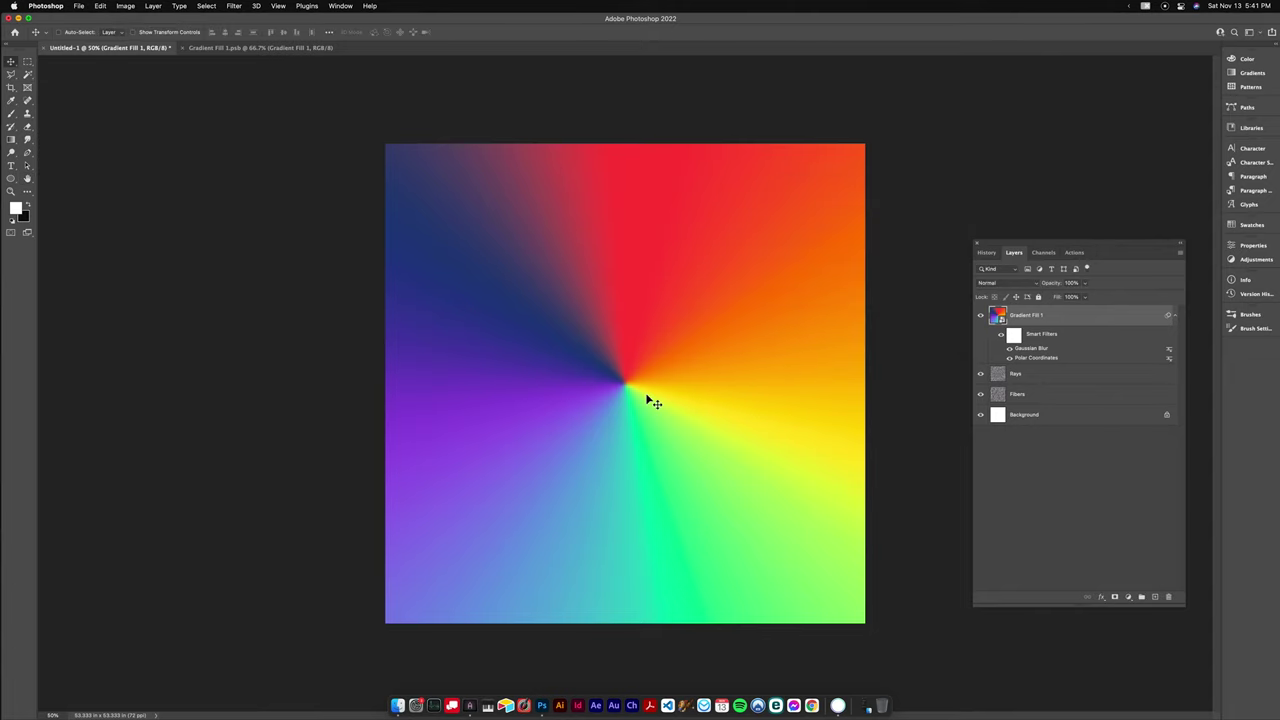
Apply a Twirl distortion to spin the colour wheel into a spiral.
{"action": "left_click", "coordinate": [233, 6]}
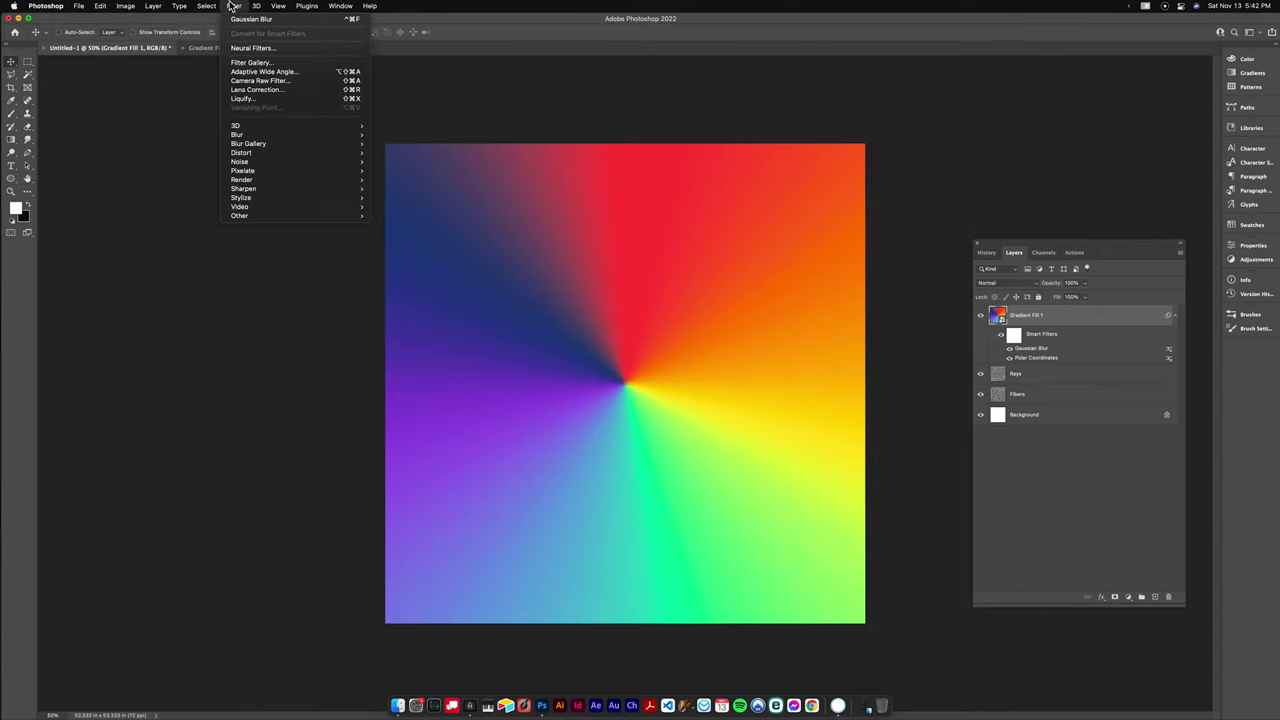
{"action": "mouse_move", "coordinate": [266, 155]}
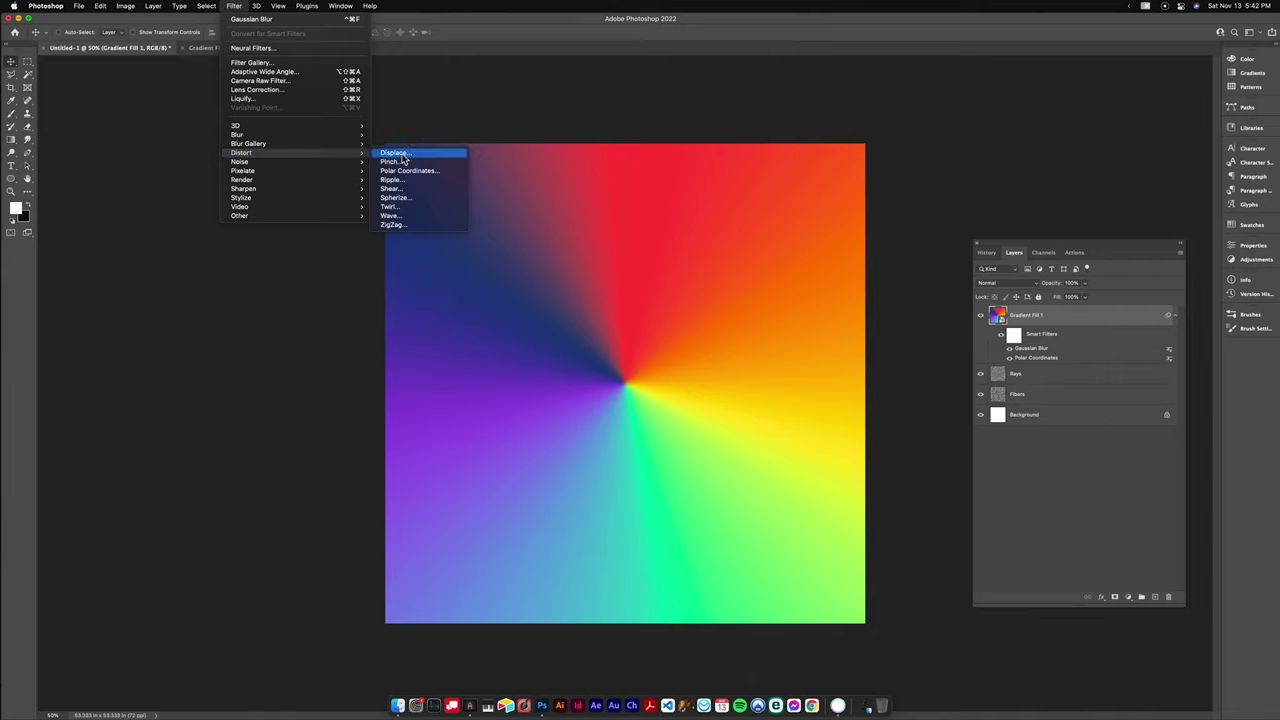
{"action": "left_click", "coordinate": [390, 207]}
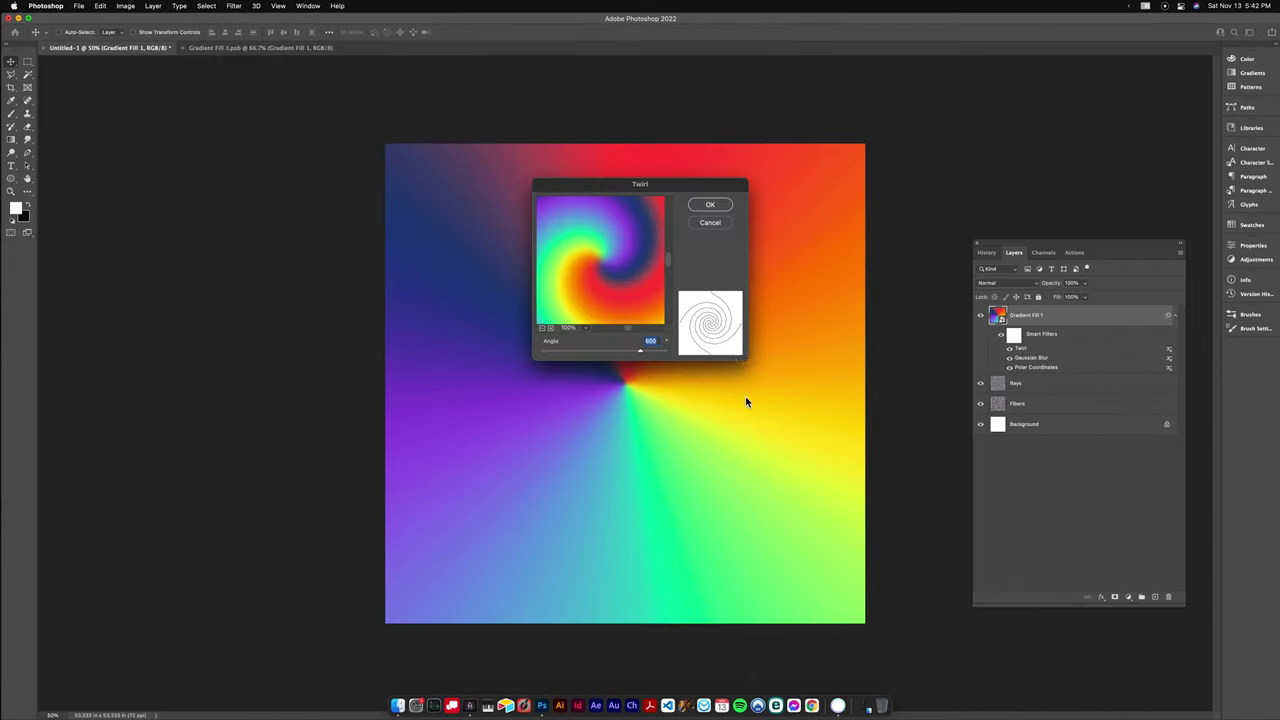
{"action": "left_click", "coordinate": [710, 205]}
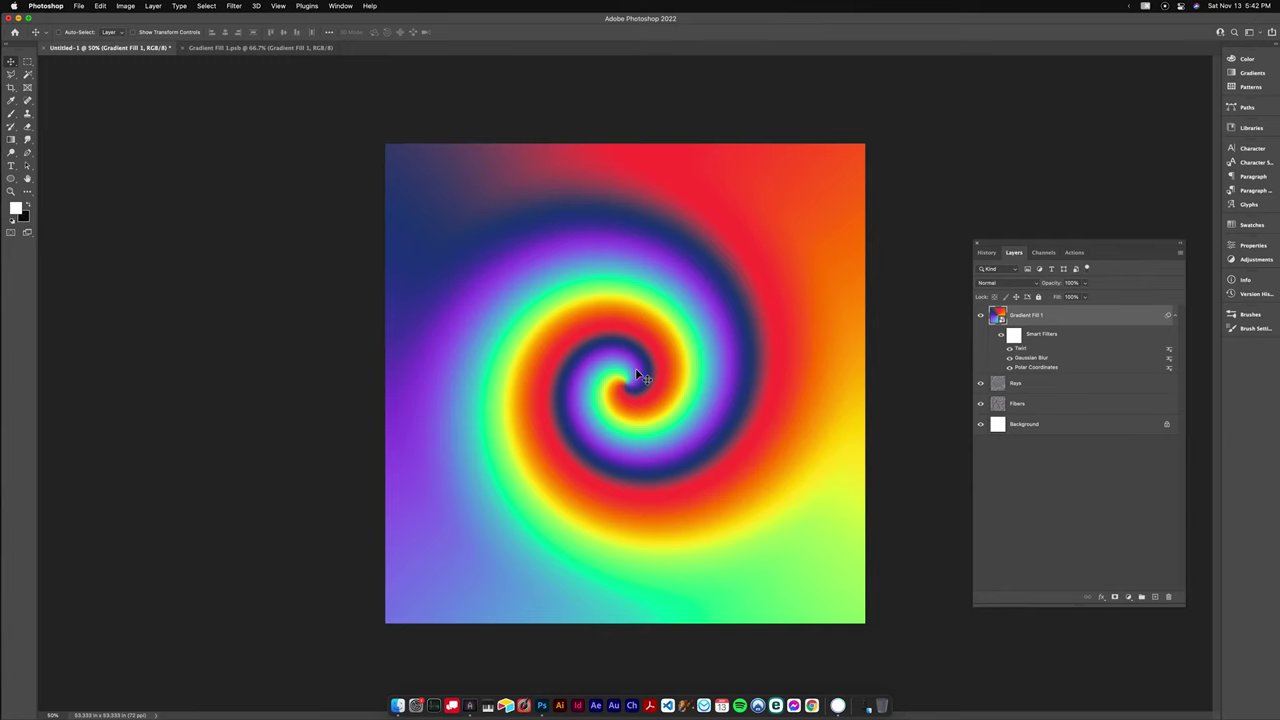
Add a Crystallize smart filter with a slightly adjusted cell size.
{"action": "left_click", "coordinate": [233, 6]}
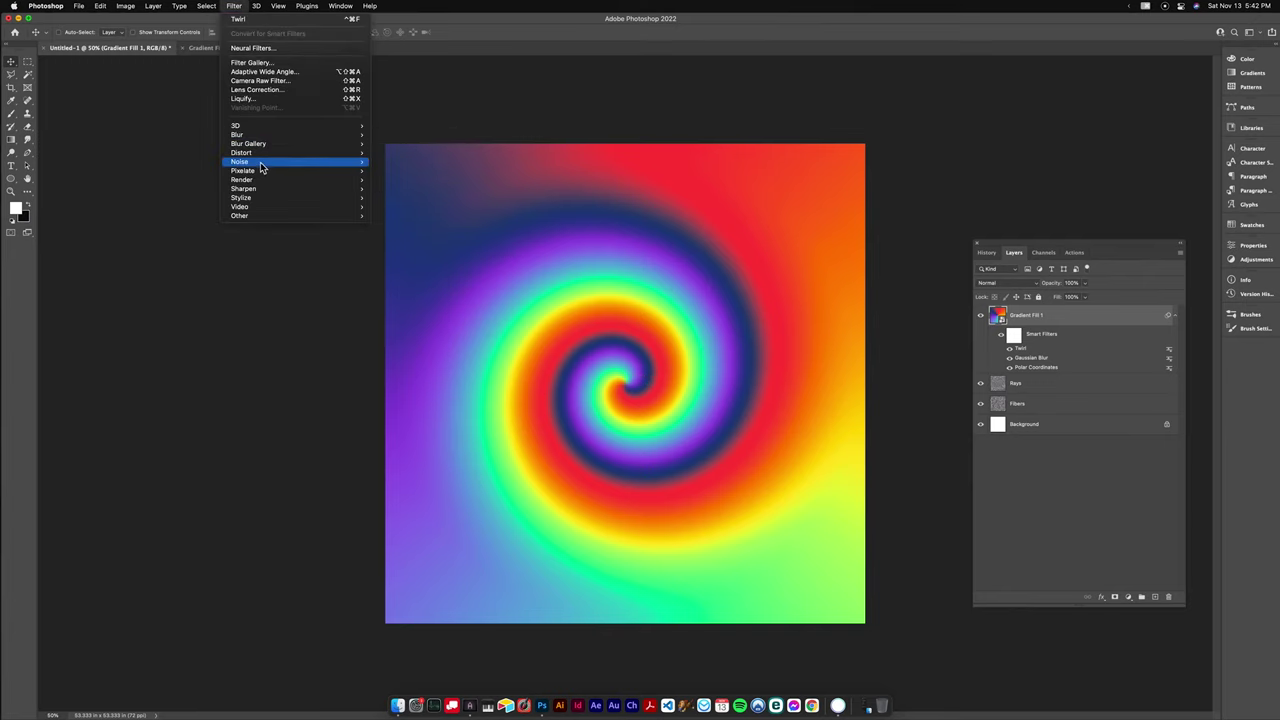
{"action": "mouse_move", "coordinate": [261, 175]}
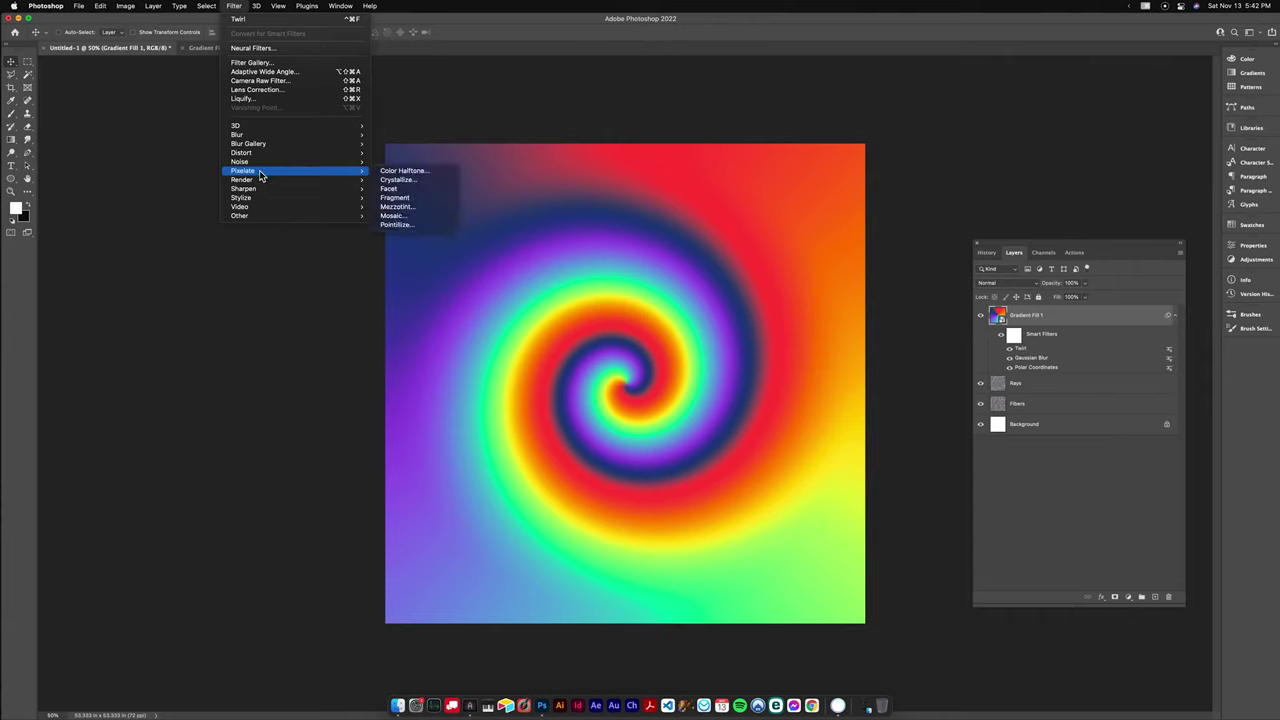
{"action": "left_click", "coordinate": [411, 182]}
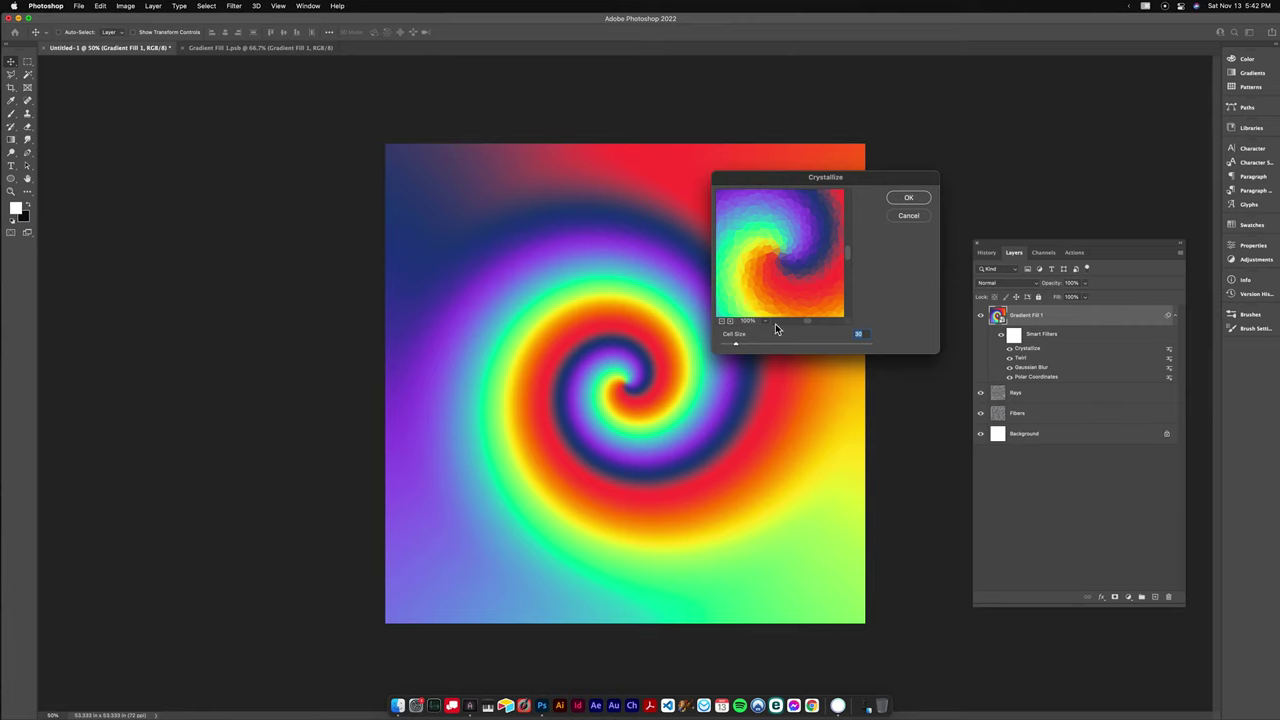
{"action": "left_click_drag", "start_coordinate": [741, 348], "coordinate": [741, 345]}
{"action": "left_click", "coordinate": [910, 198]}
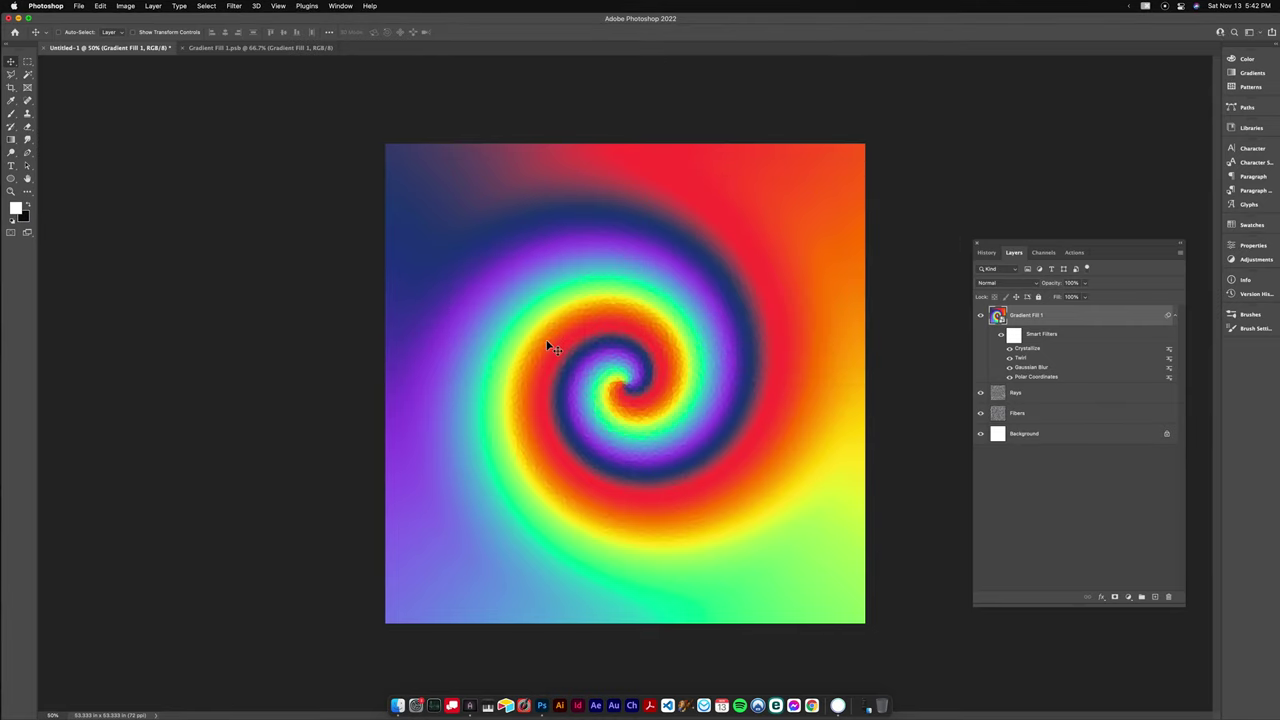
Add a Maximum smart filter (radius about 21) to the swirl.
{"action": "left_click", "coordinate": [243, 8]}
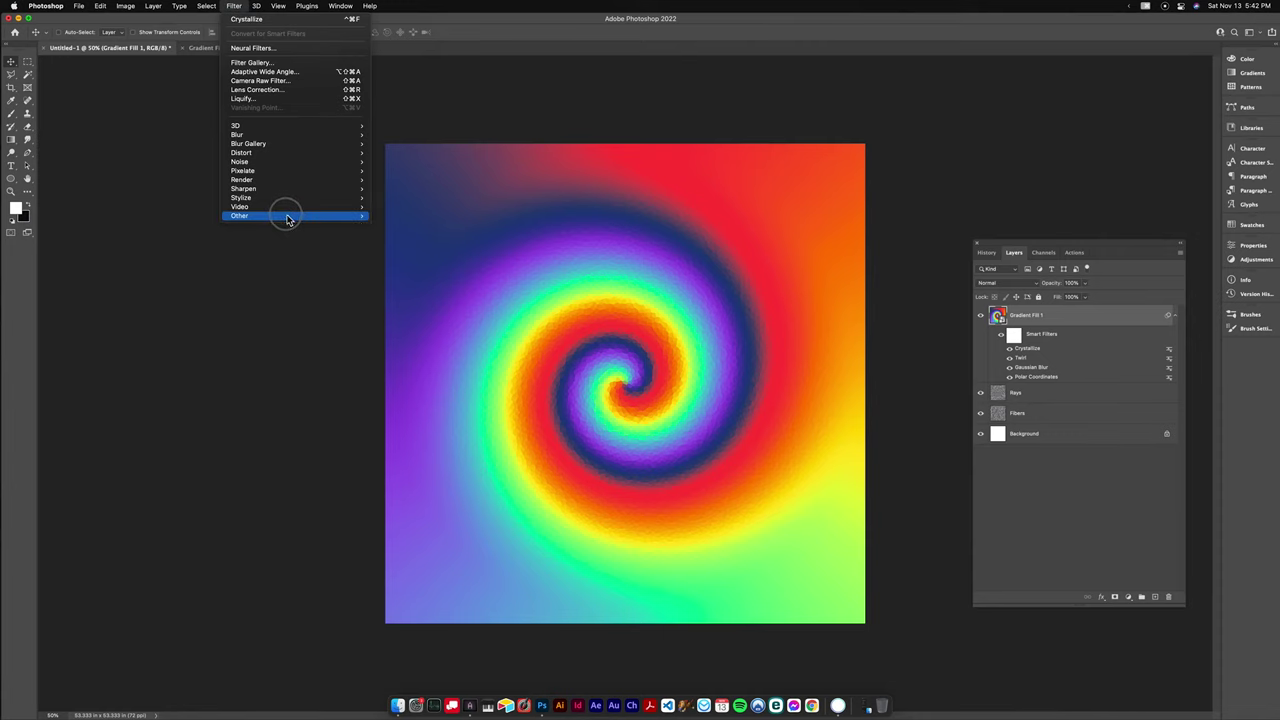
{"action": "mouse_move", "coordinate": [286, 215]}
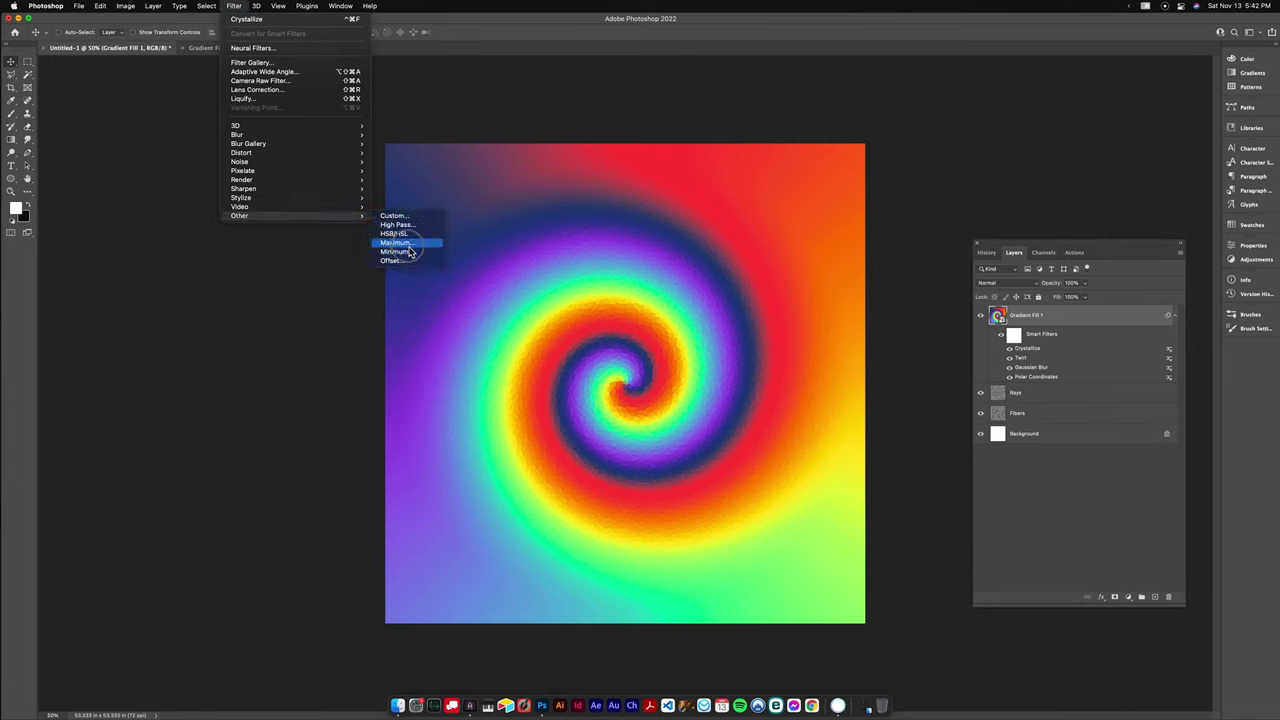
{"action": "left_click", "coordinate": [405, 243]}
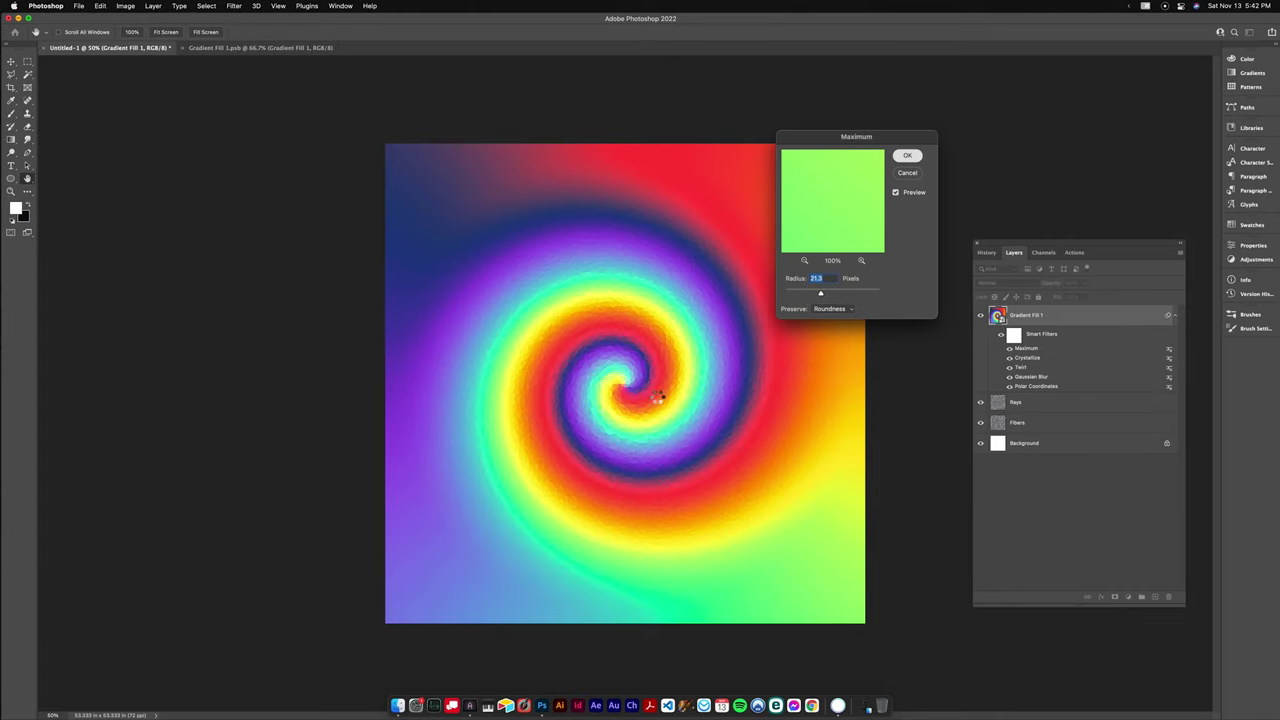
{"action": "key", "text": "Return"}
Add a Minimum smart filter with its radius lowered to 22.1 pixels.
{"action": "left_click", "coordinate": [206, 6]}
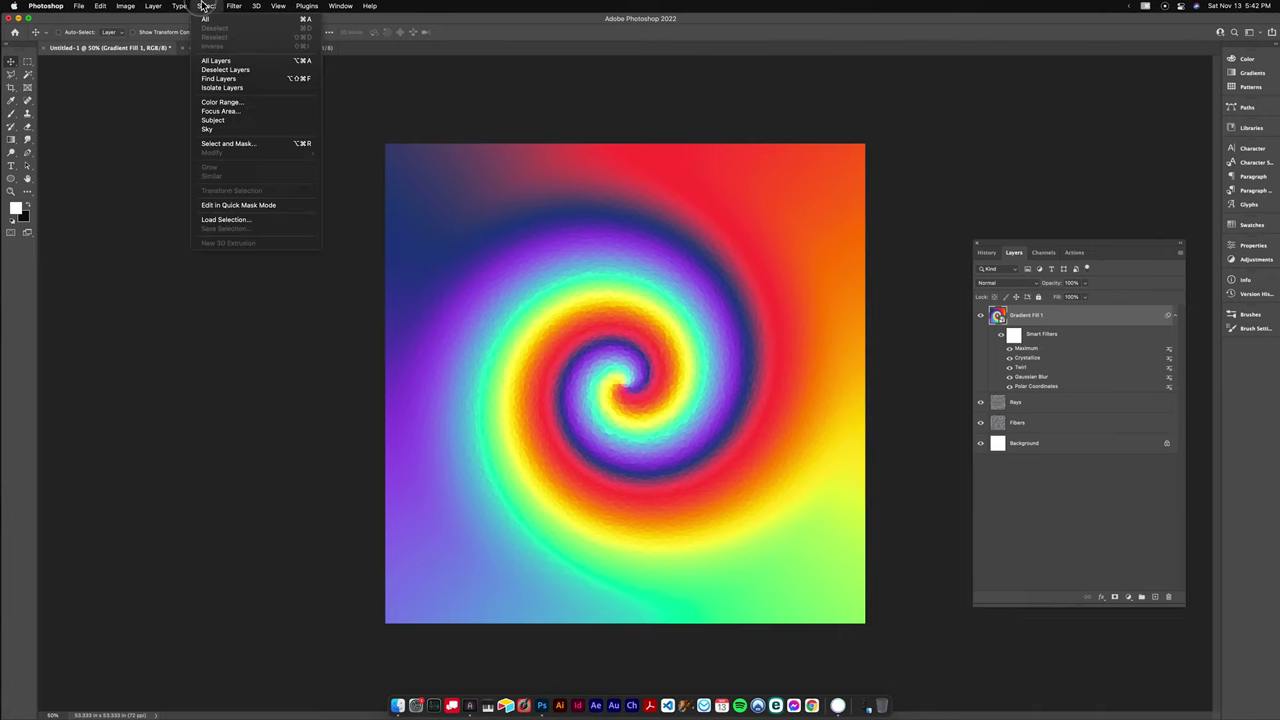
{"action": "mouse_move", "coordinate": [233, 6]}
{"action": "mouse_move", "coordinate": [350, 216]}
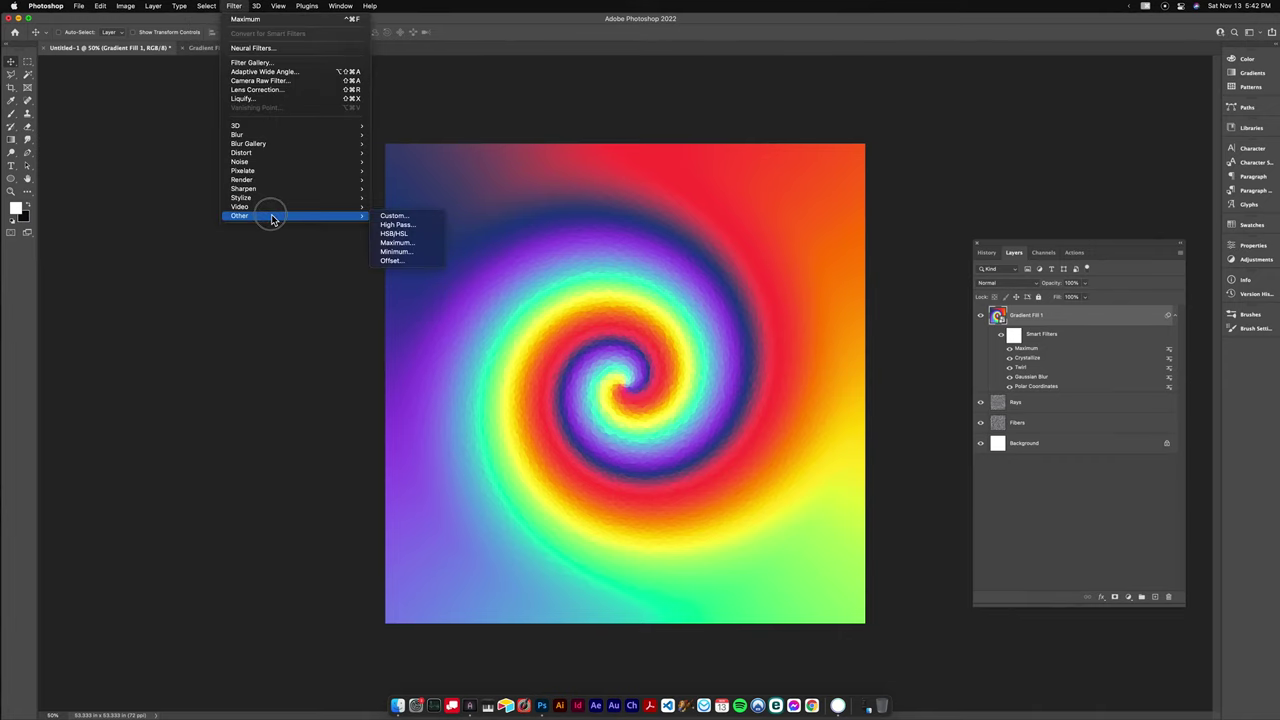
{"action": "left_click", "coordinate": [393, 254]}
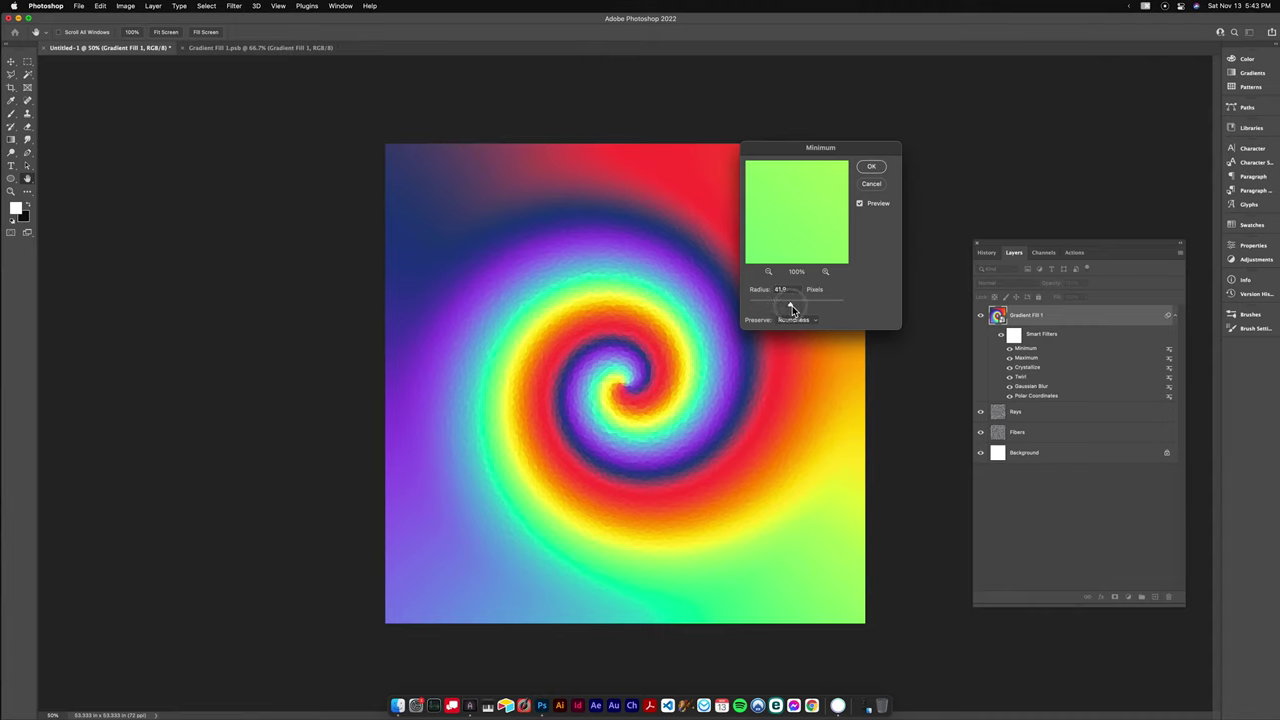
{"action": "left_click_drag", "start_coordinate": [792, 310], "coordinate": [788, 310]}
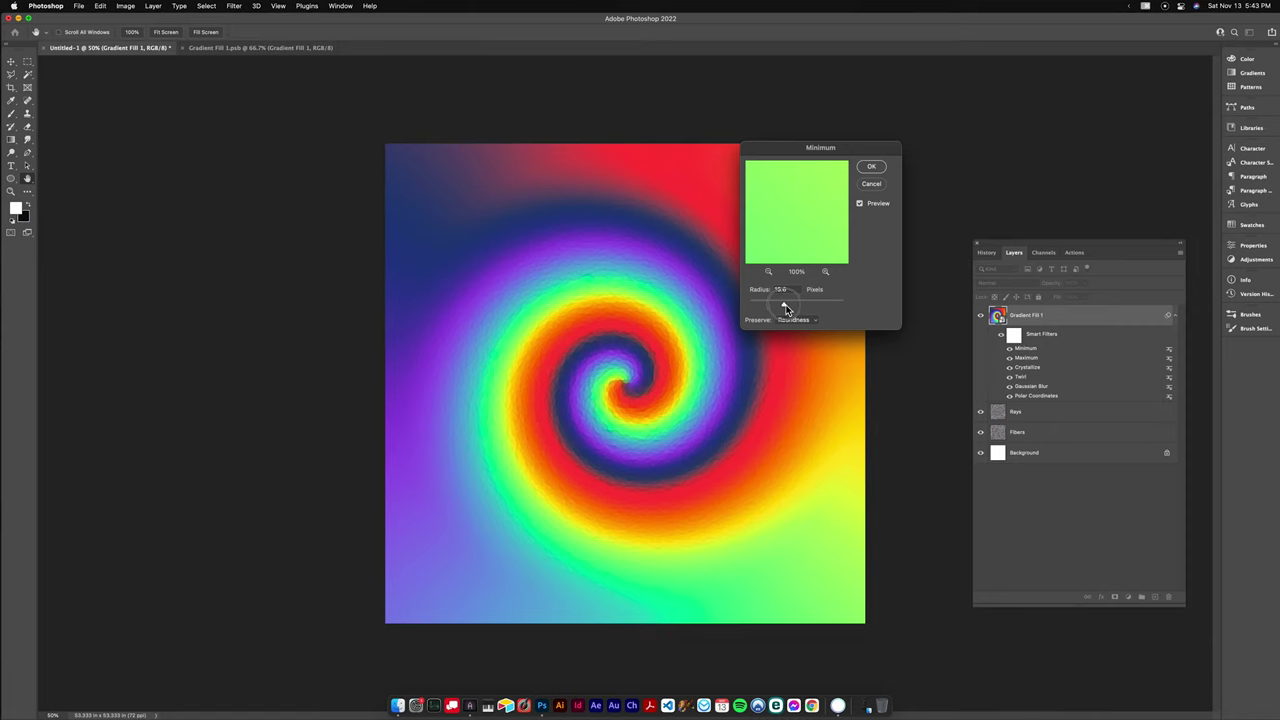
{"action": "left_click_drag", "start_coordinate": [786, 310], "coordinate": [785, 310]}
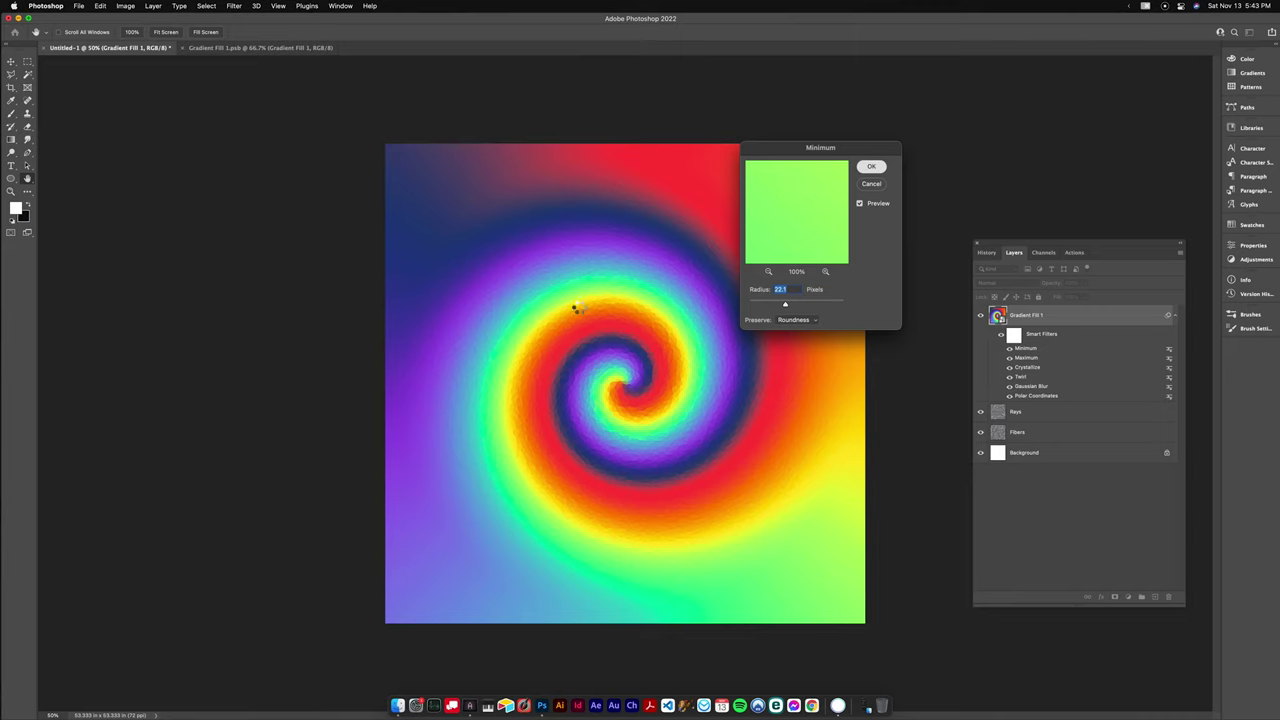
{"action": "key", "text": "Return"}
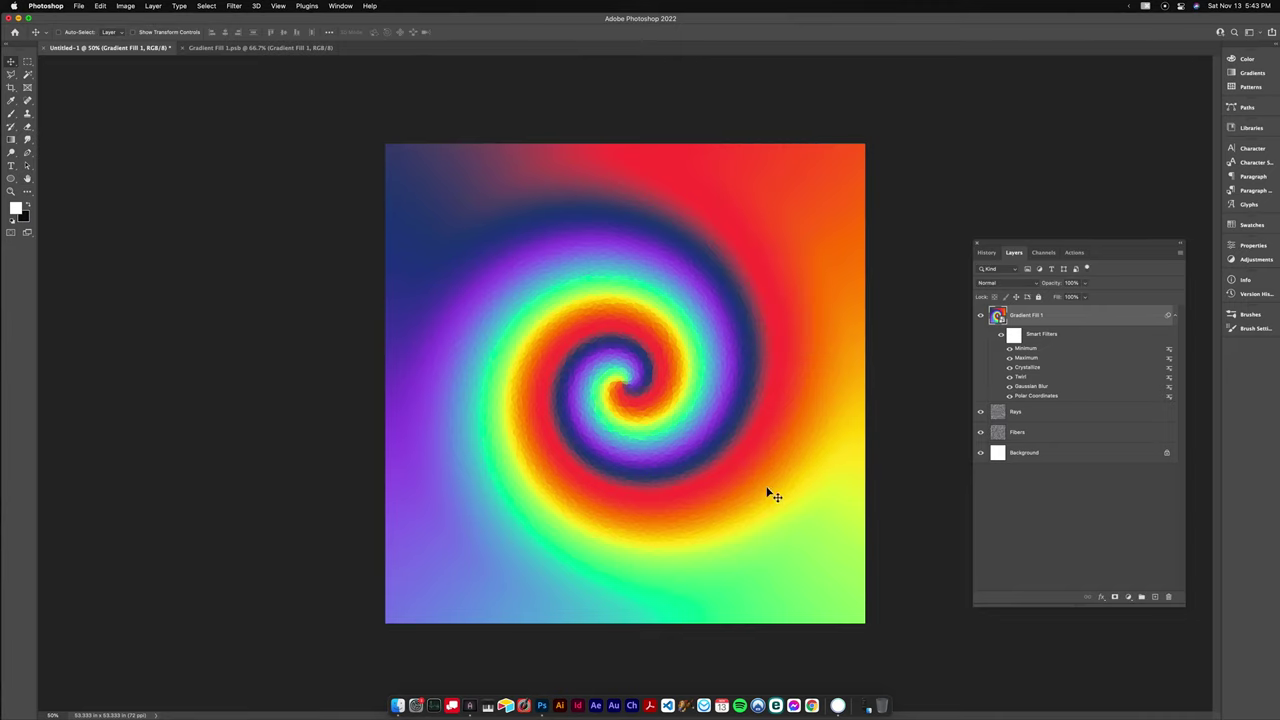
{"action": "left_click", "coordinate": [233, 6]}
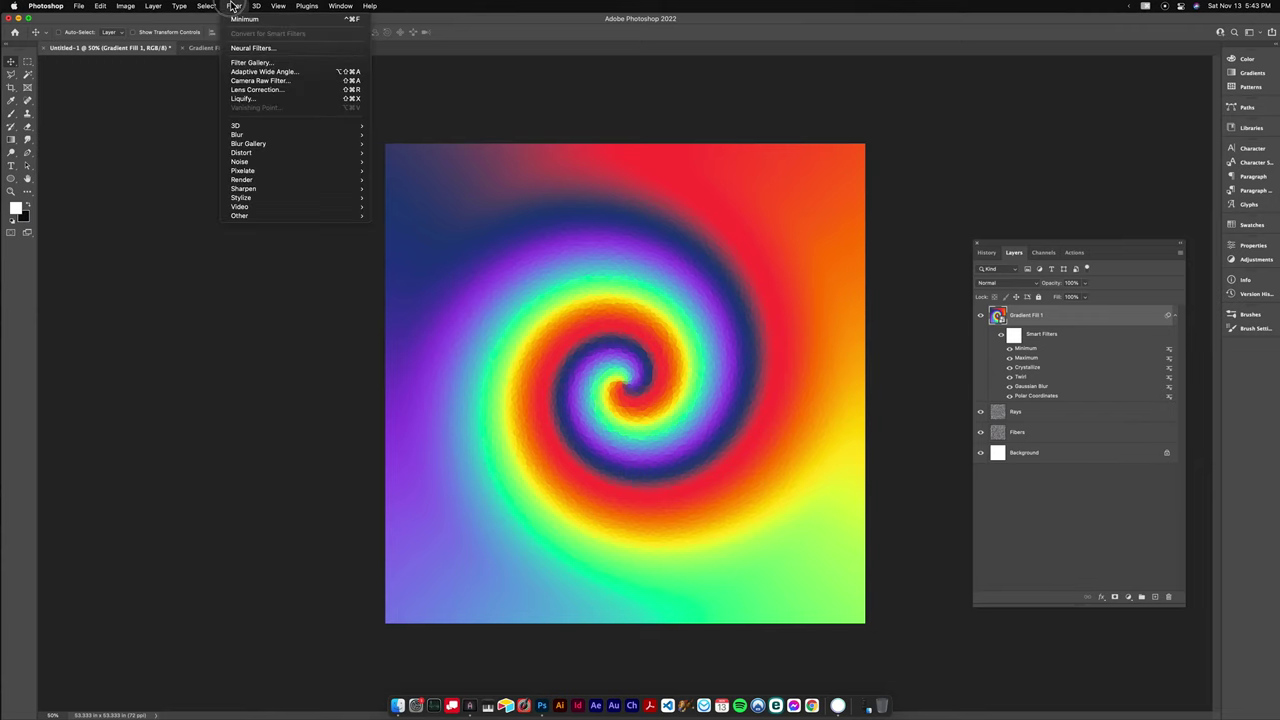
Apply Oil Paint with slightly raised stylization, bristle detail 1.0, lighting on, shine 0.6, cleanliness 7.8.
{"action": "left_click", "coordinate": [277, 173]}
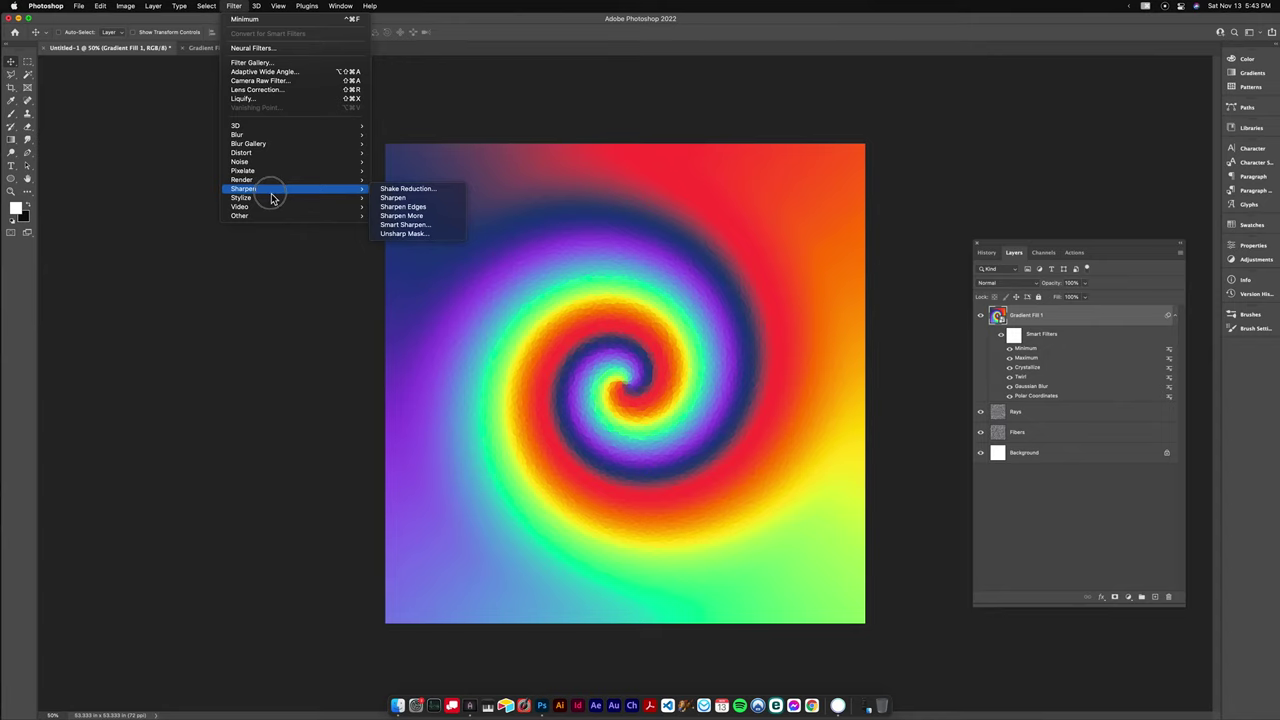
{"action": "mouse_move", "coordinate": [276, 200]}
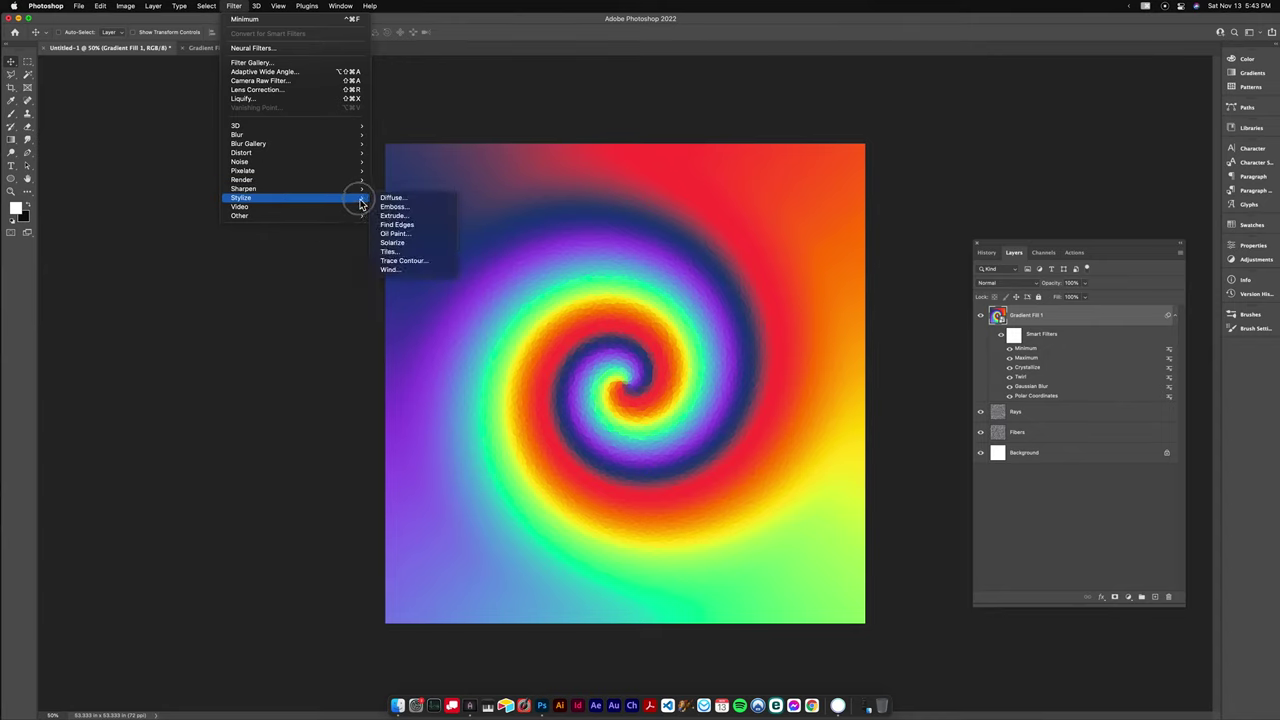
{"action": "left_click", "coordinate": [400, 235]}
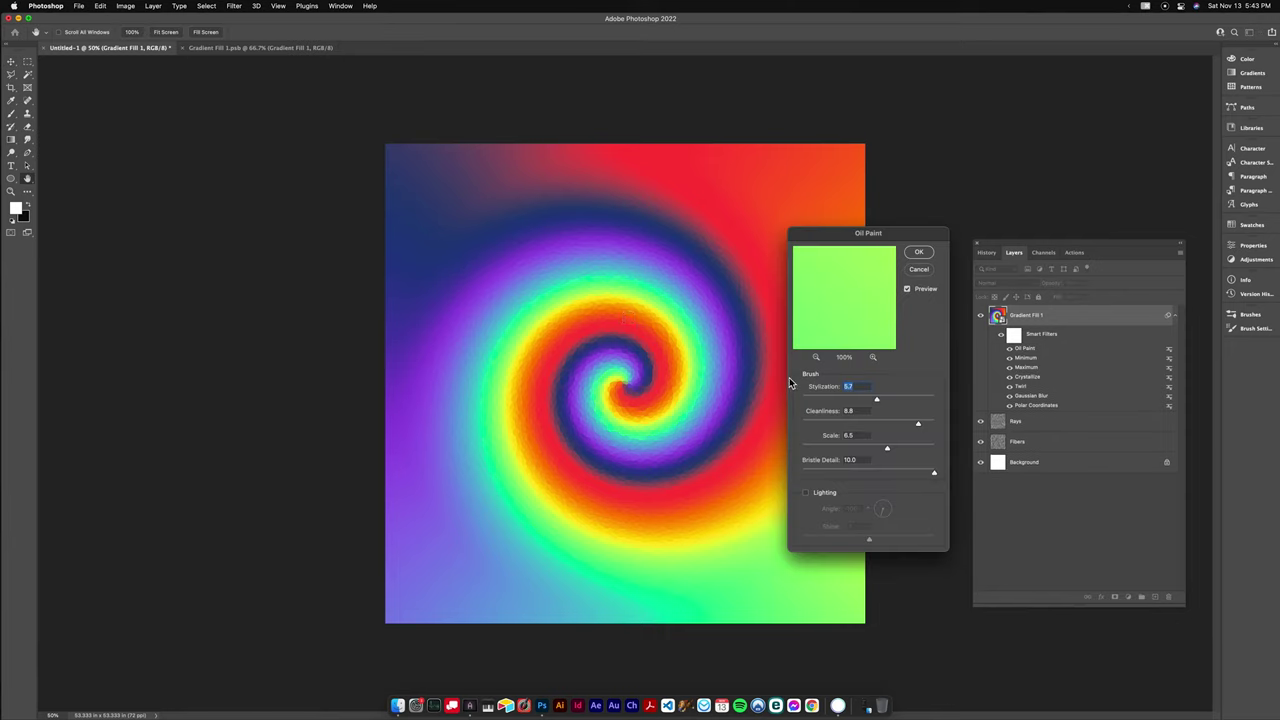
{"action": "mouse_move", "coordinate": [869, 318]}
{"action": "left_mouse_down"}
{"action": "mouse_move", "coordinate": [884, 330]}
{"action": "mouse_move", "coordinate": [870, 333]}
{"action": "left_mouse_up"}
{"action": "left_click_drag", "start_coordinate": [876, 399], "coordinate": [858, 426]}
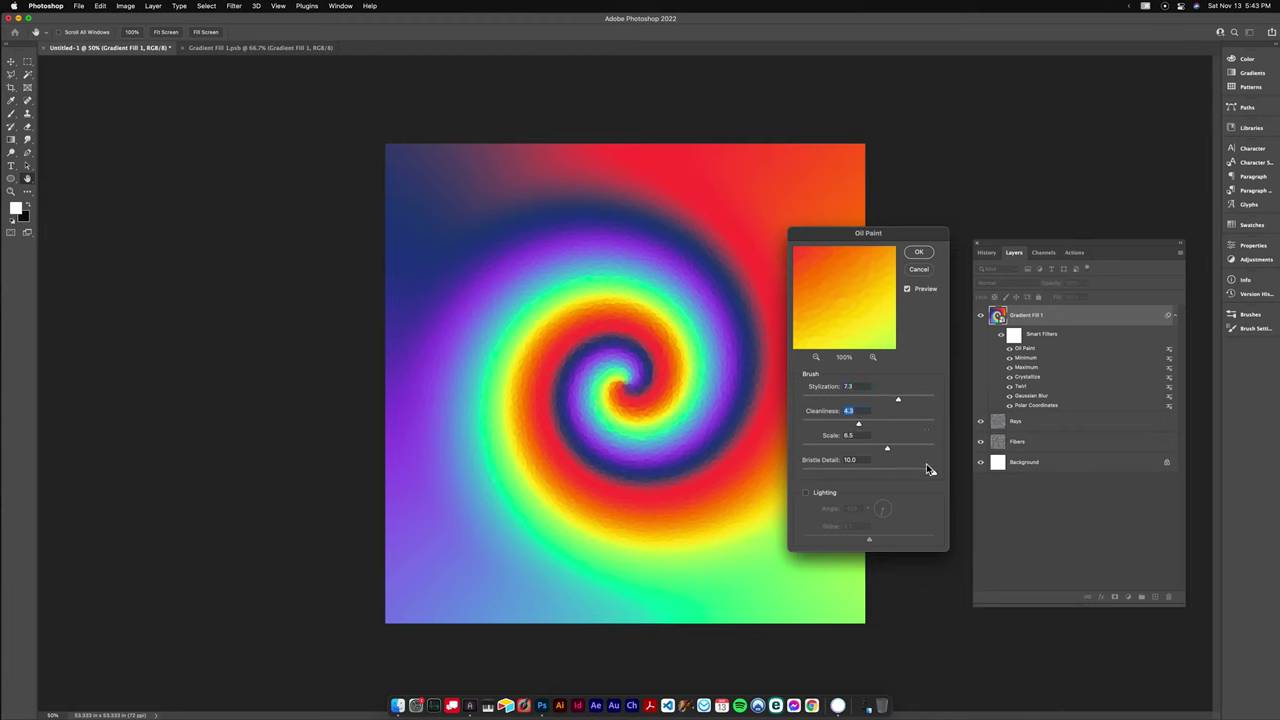
{"action": "left_click_drag", "start_coordinate": [926, 478], "coordinate": [826, 475]}
{"action": "left_click", "coordinate": [807, 494]}
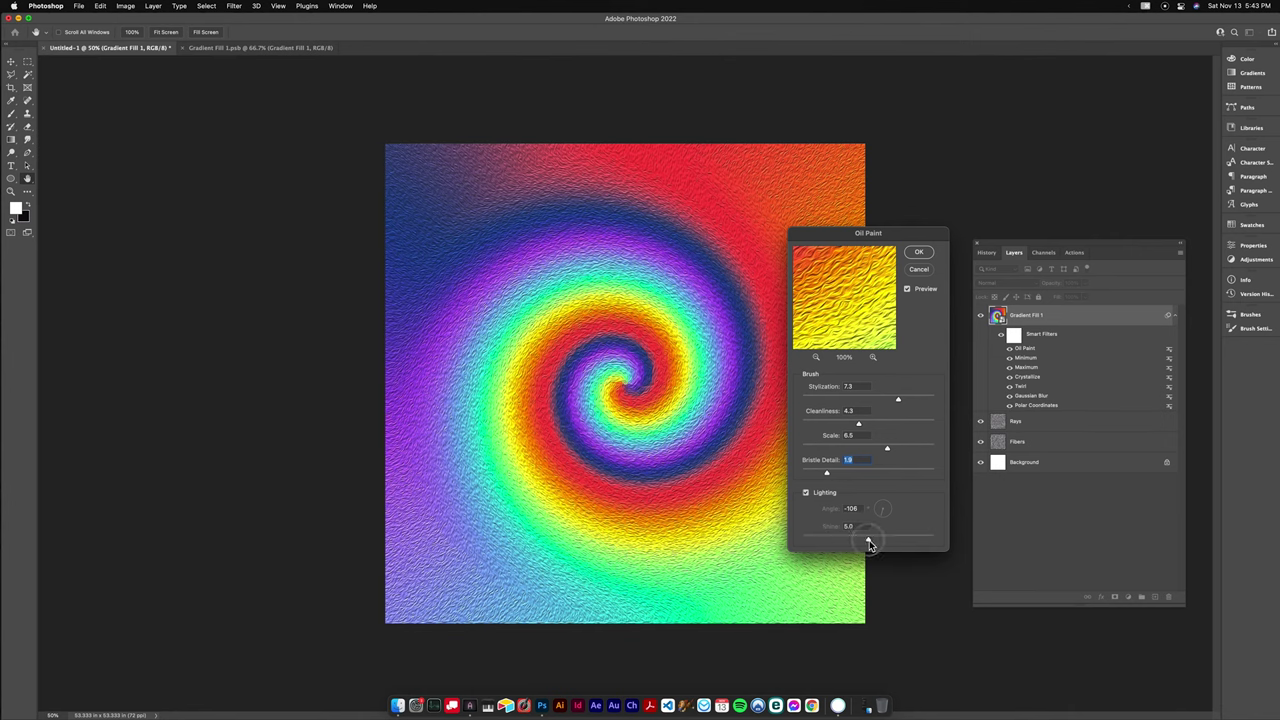
{"action": "left_click_drag", "start_coordinate": [868, 541], "coordinate": [810, 542]}
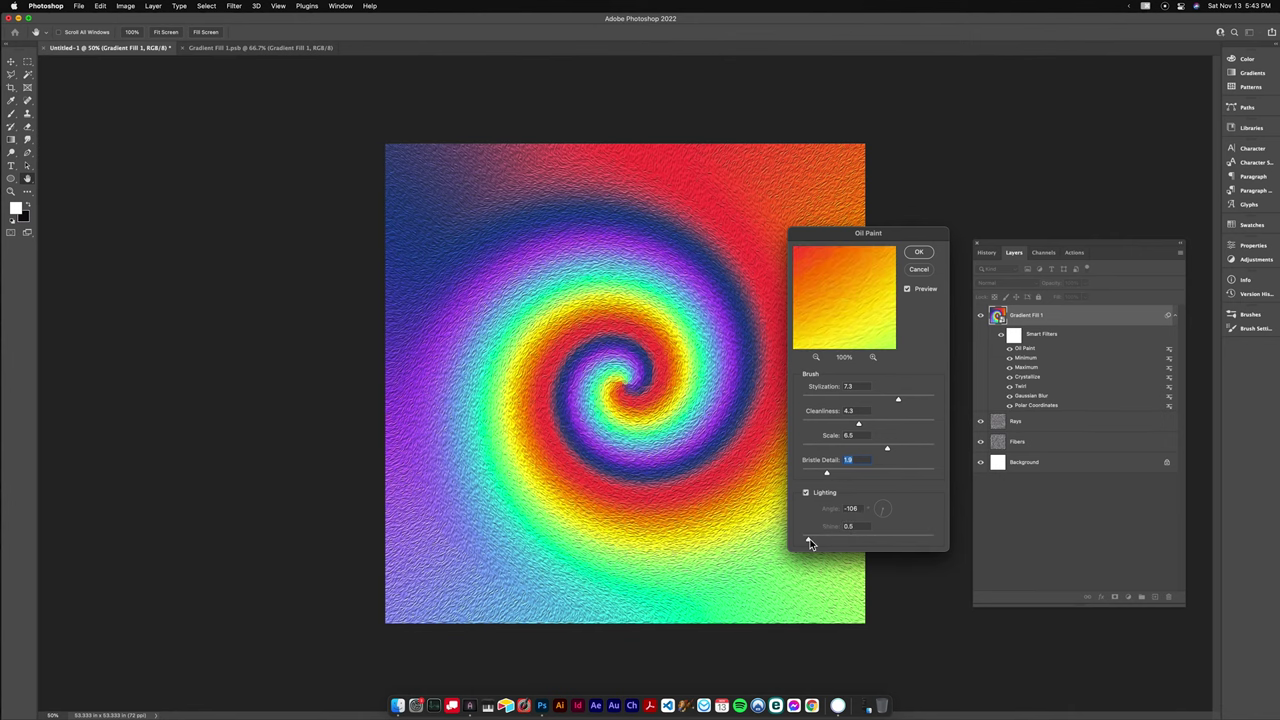
{"action": "left_click", "coordinate": [810, 542]}
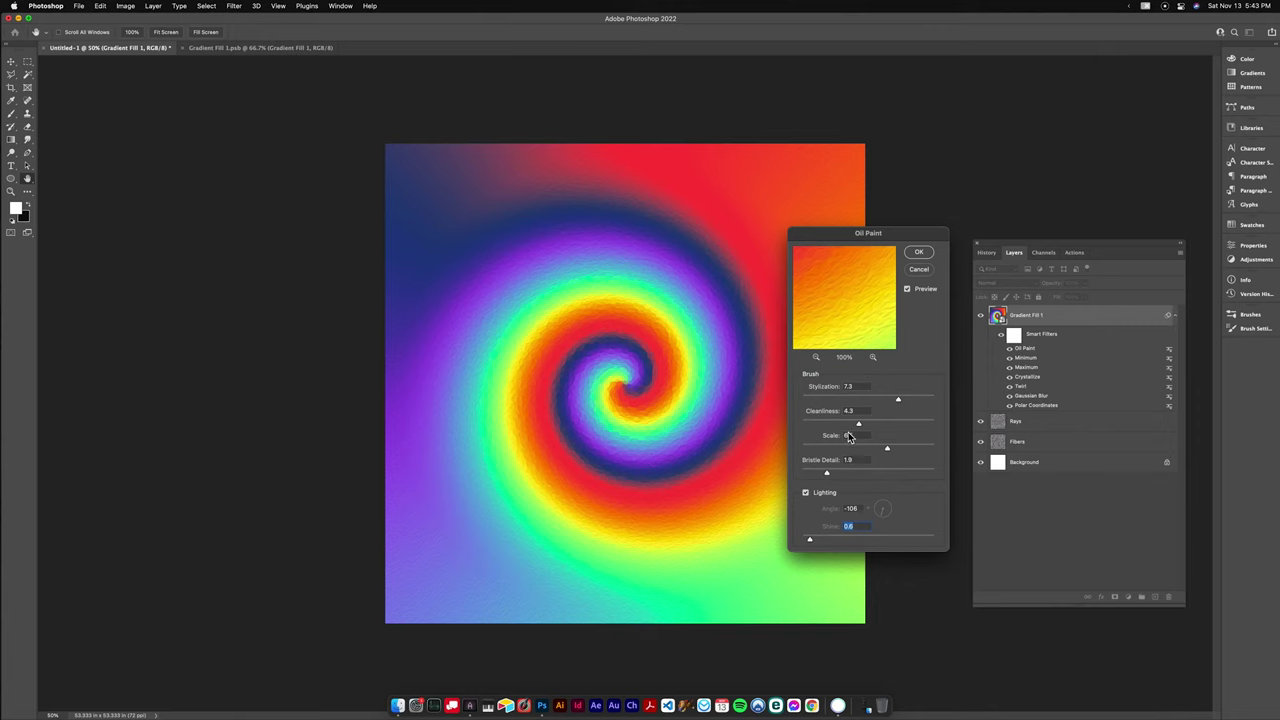
{"action": "left_click_drag", "start_coordinate": [858, 428], "coordinate": [927, 424]}
{"action": "left_click", "coordinate": [919, 252]}
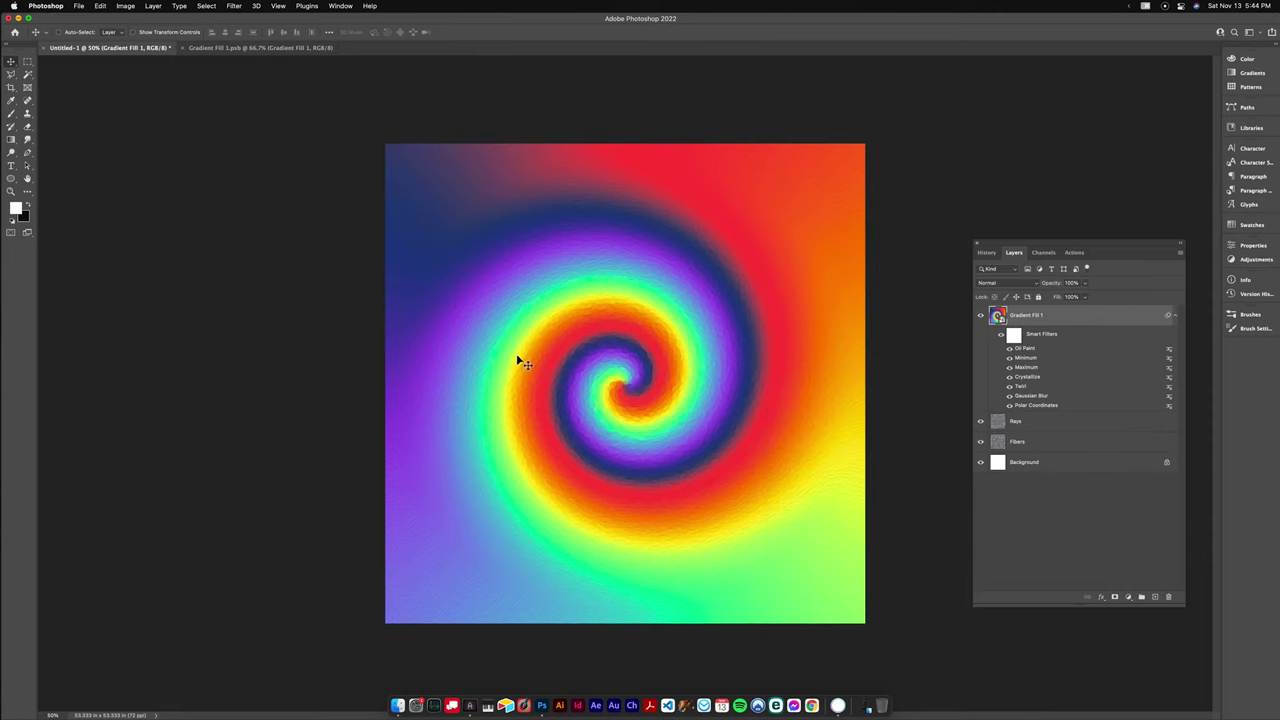
Add a Spin Radial Blur with an amount of about 4 to the swirl.
{"action": "left_click", "coordinate": [234, 6]}
{"action": "mouse_move", "coordinate": [285, 138]}
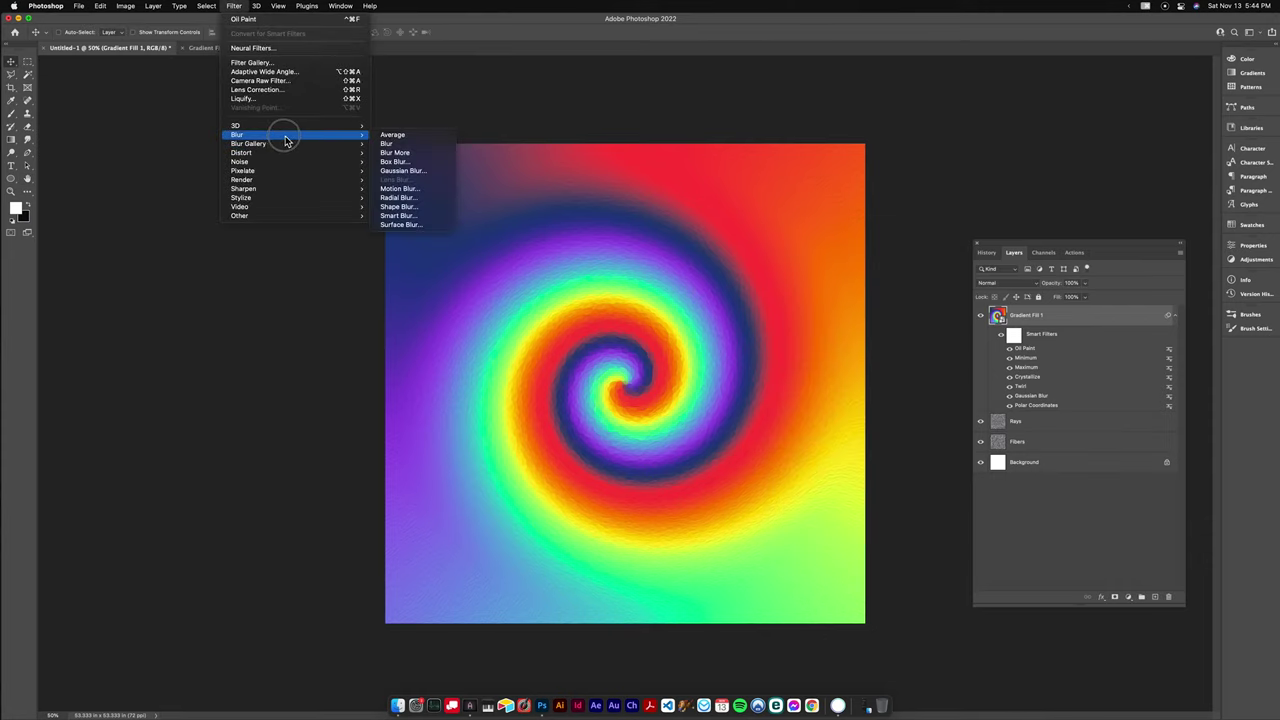
{"action": "left_click", "coordinate": [418, 199]}
{"action": "left_click", "coordinate": [596, 257]}
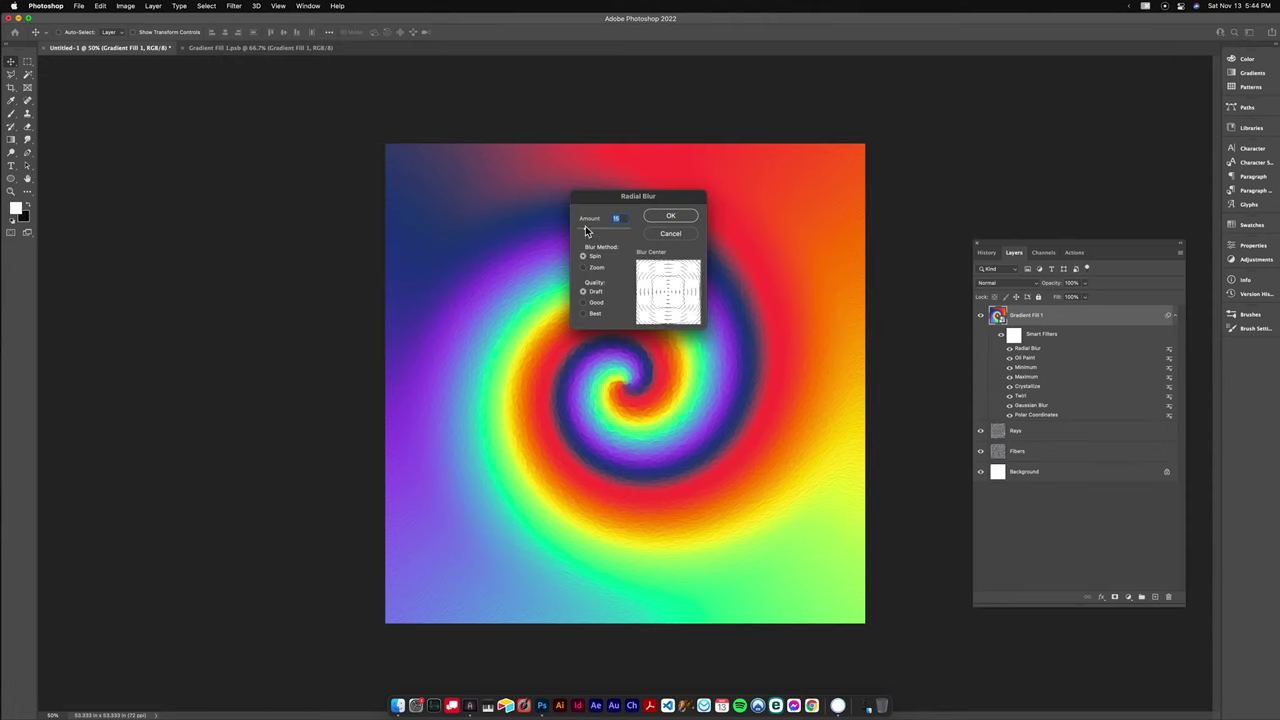
{"action": "left_click_drag", "start_coordinate": [586, 228], "coordinate": [570, 230]}
{"action": "left_click", "coordinate": [676, 219]}
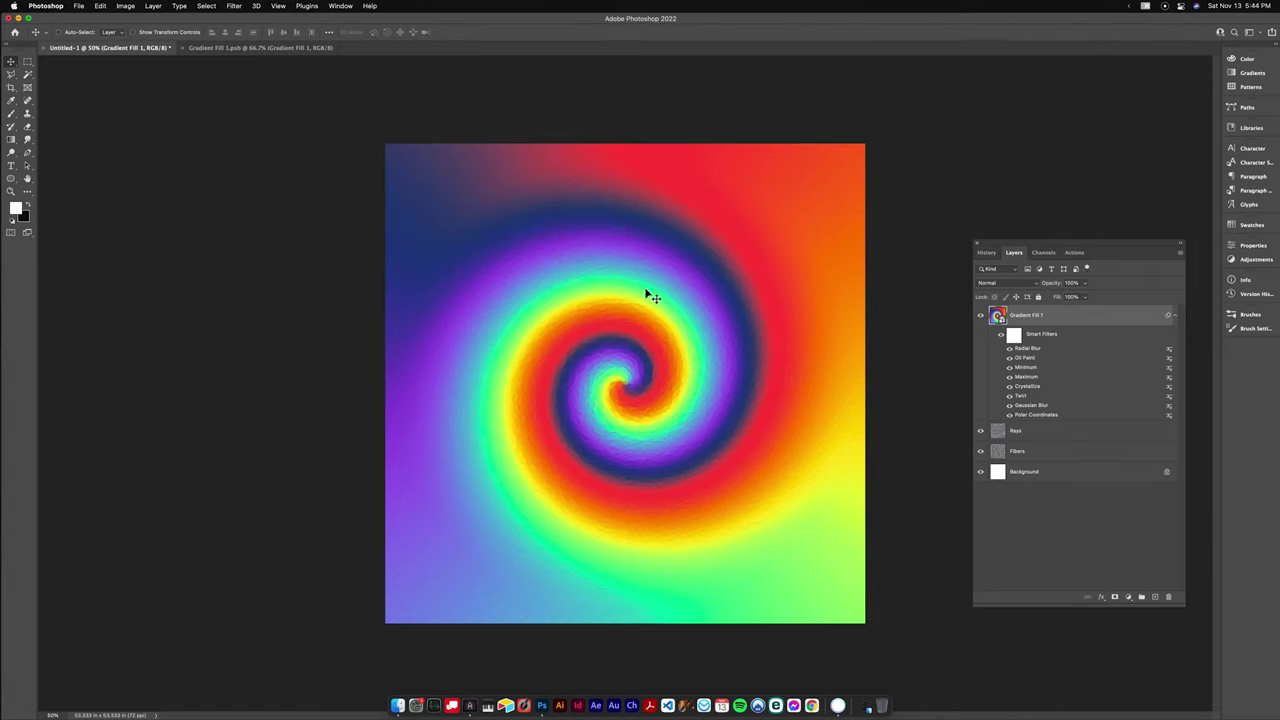
Add a Triangle Wave distortion with 3 generators and minimum wavelength 30.
{"action": "left_click", "coordinate": [234, 6]}
{"action": "mouse_move", "coordinate": [256, 154]}
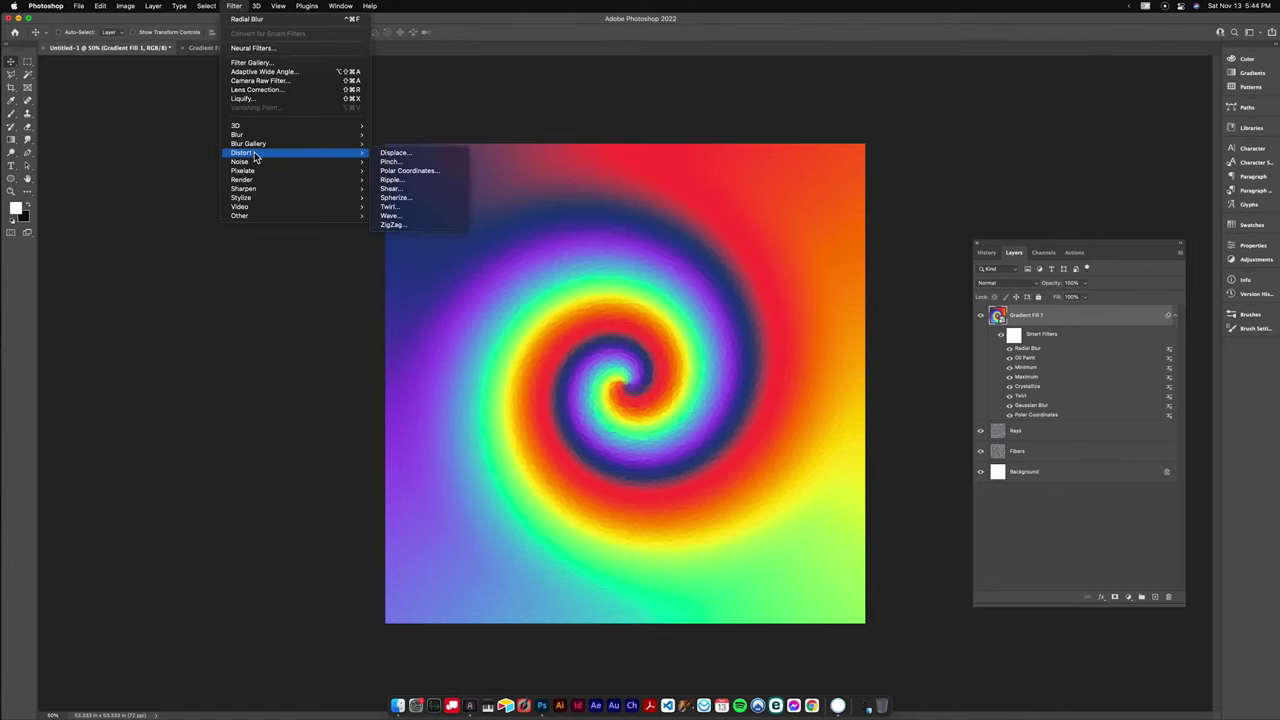
{"action": "left_click", "coordinate": [392, 215]}
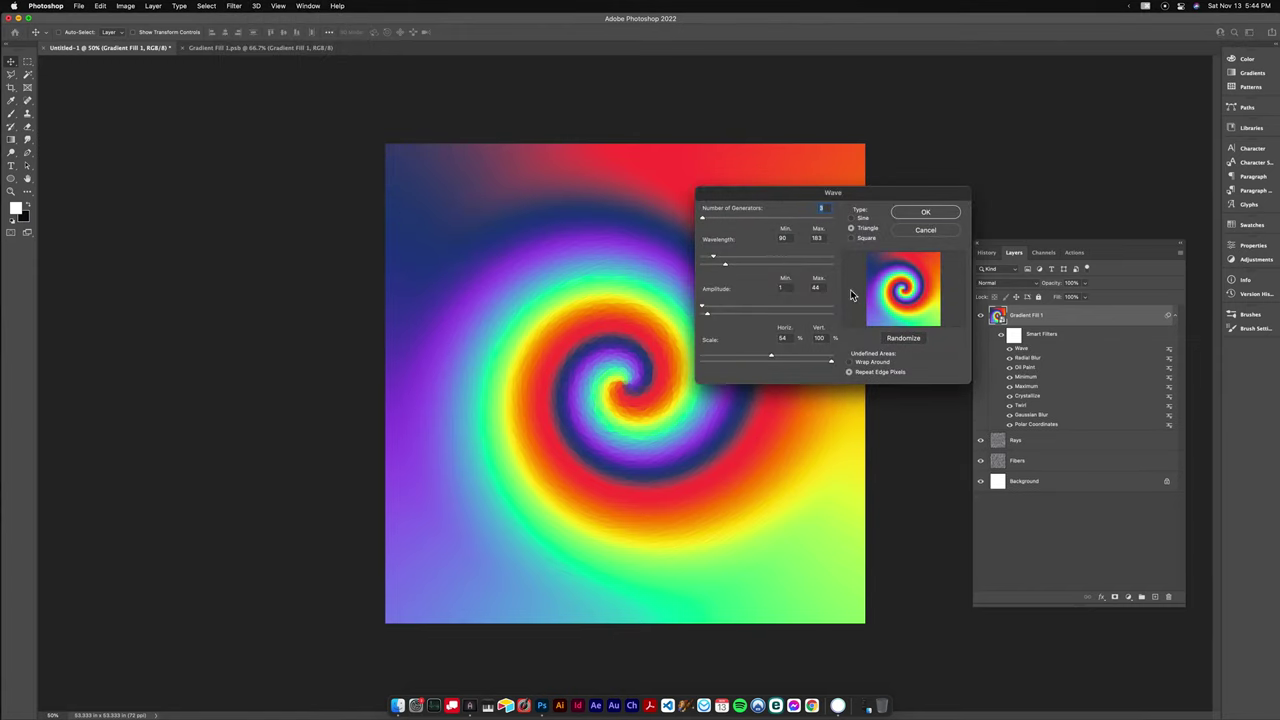
{"action": "type", "text": "3"}
{"action": "key", "text": "Tab"}
{"action": "type", "text": "30"}
{"action": "left_click", "coordinate": [924, 213]}
{"action": "left_click", "coordinate": [852, 229]}
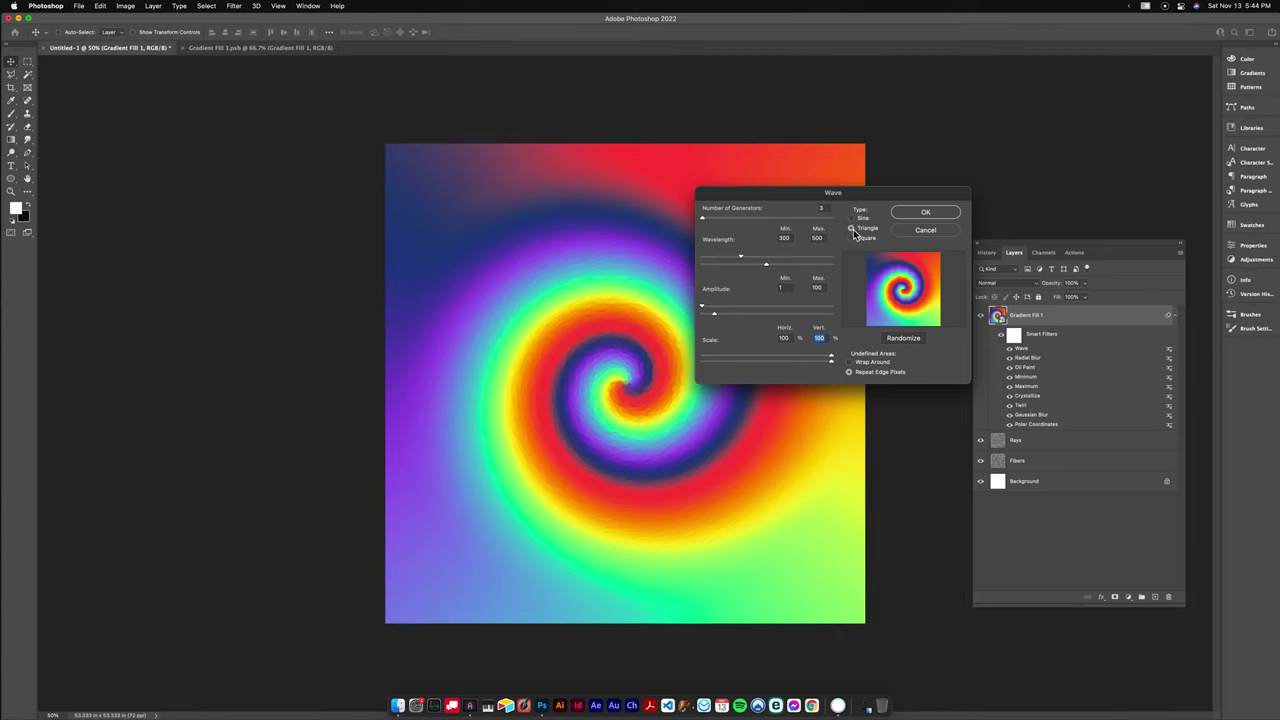
{"action": "left_click", "coordinate": [956, 215]}
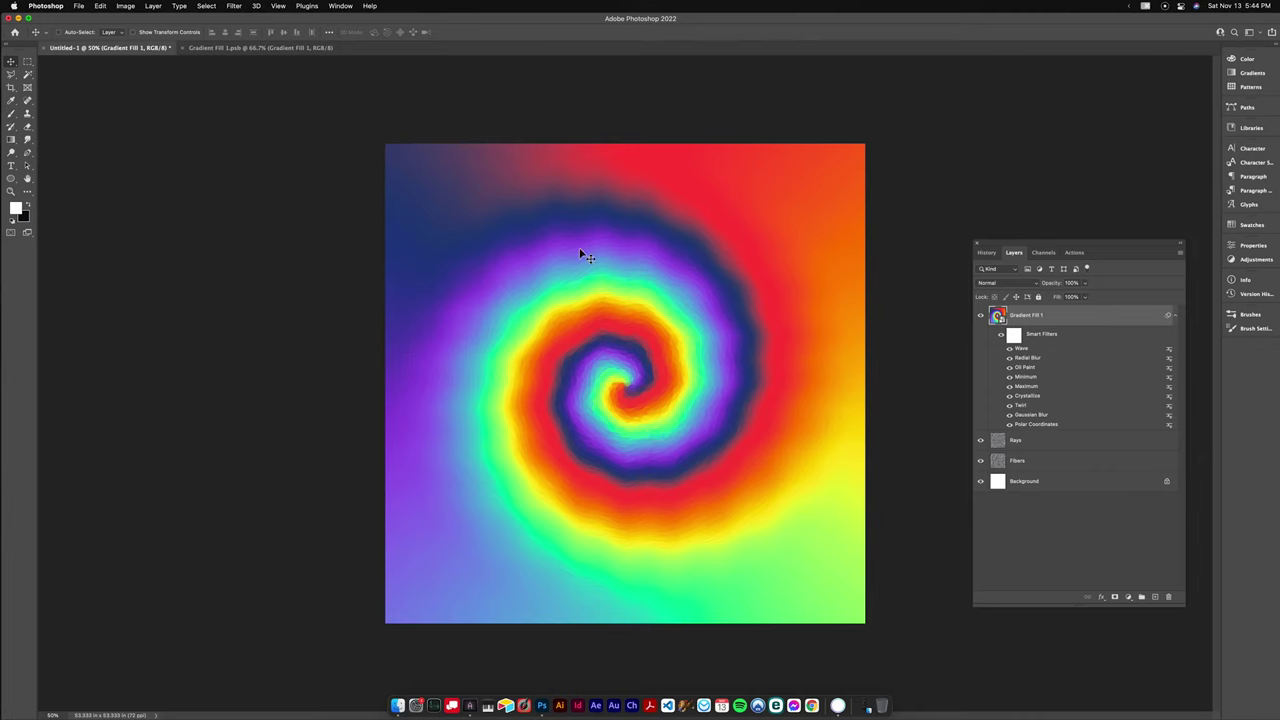
{"action": "left_click", "coordinate": [238, 6]}
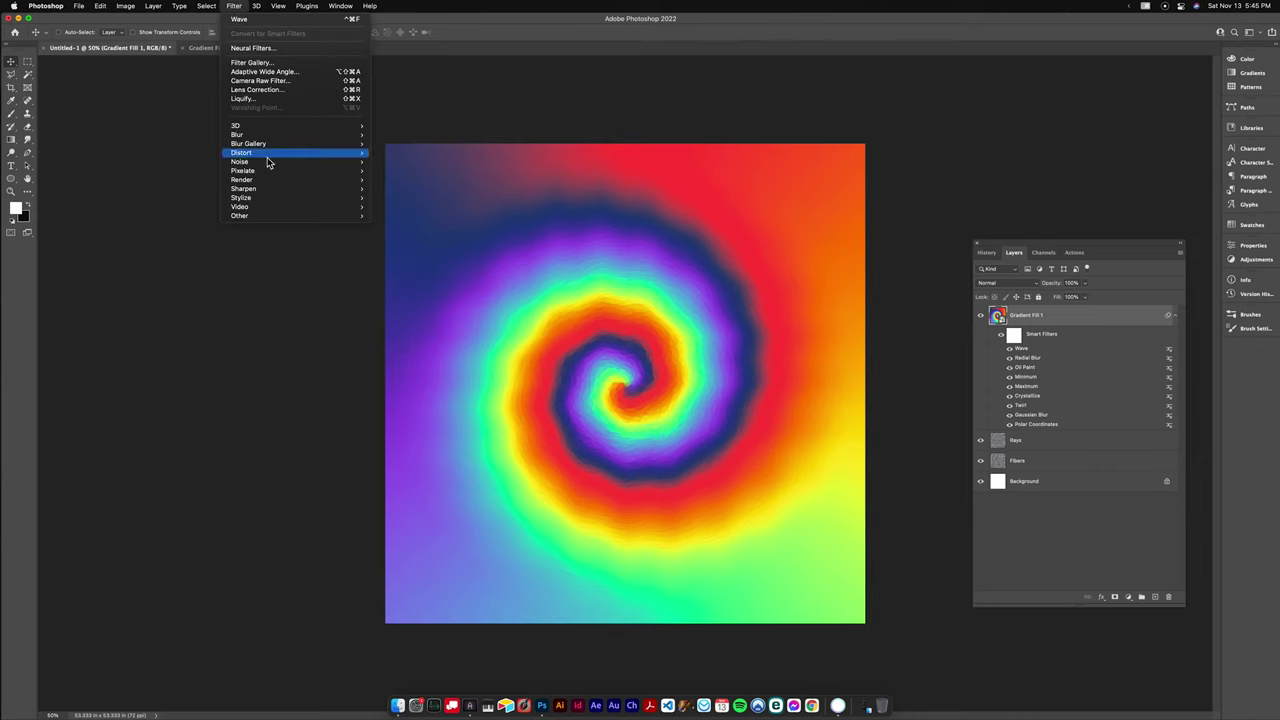
Add a Clouds filter and blend it in Overlay mode at about 50% opacity.
{"action": "mouse_move", "coordinate": [349, 180]}
{"action": "left_click", "coordinate": [413, 212]}
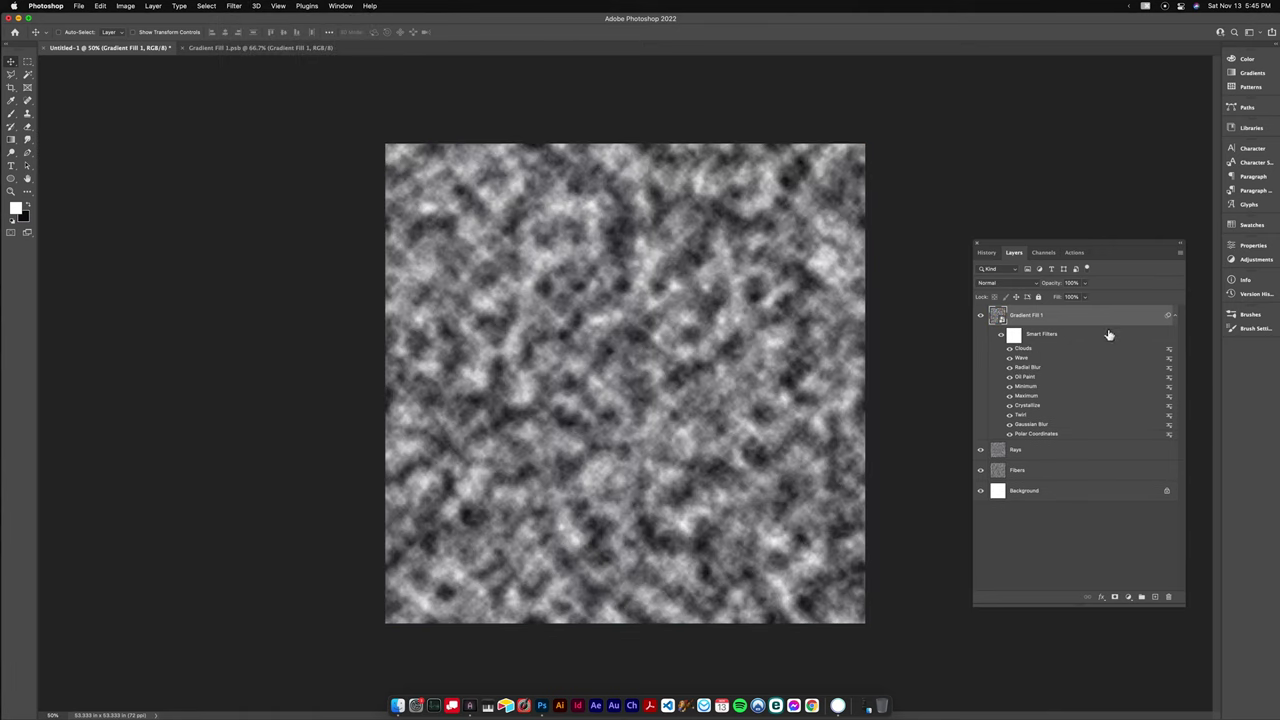
{"action": "double_click", "coordinate": [1171, 355]}
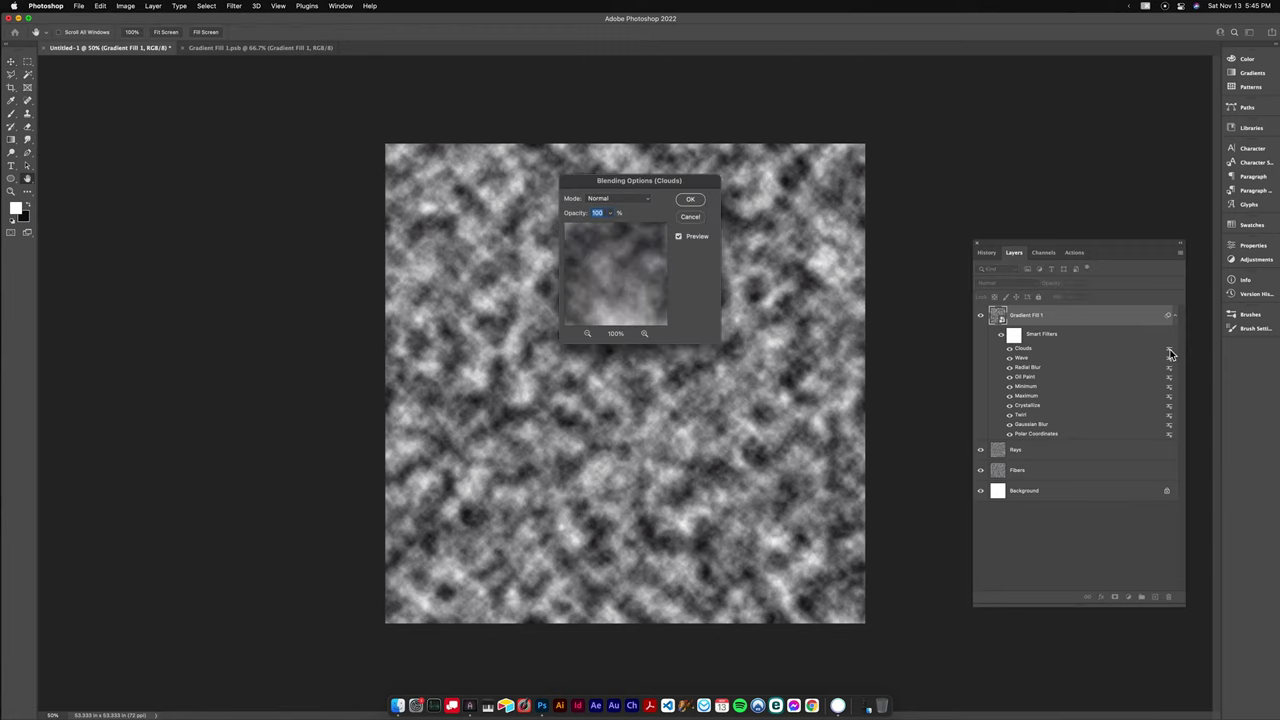
{"action": "left_click", "coordinate": [635, 200]}
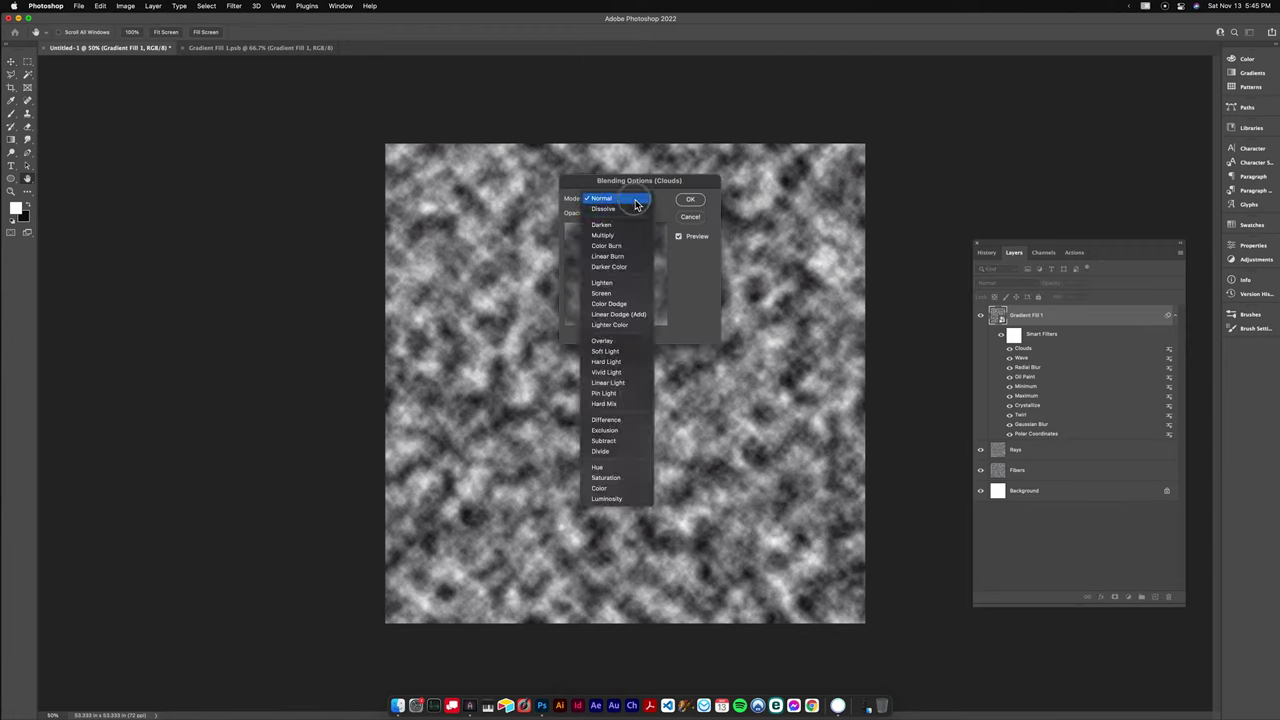
{"action": "left_click", "coordinate": [603, 342]}
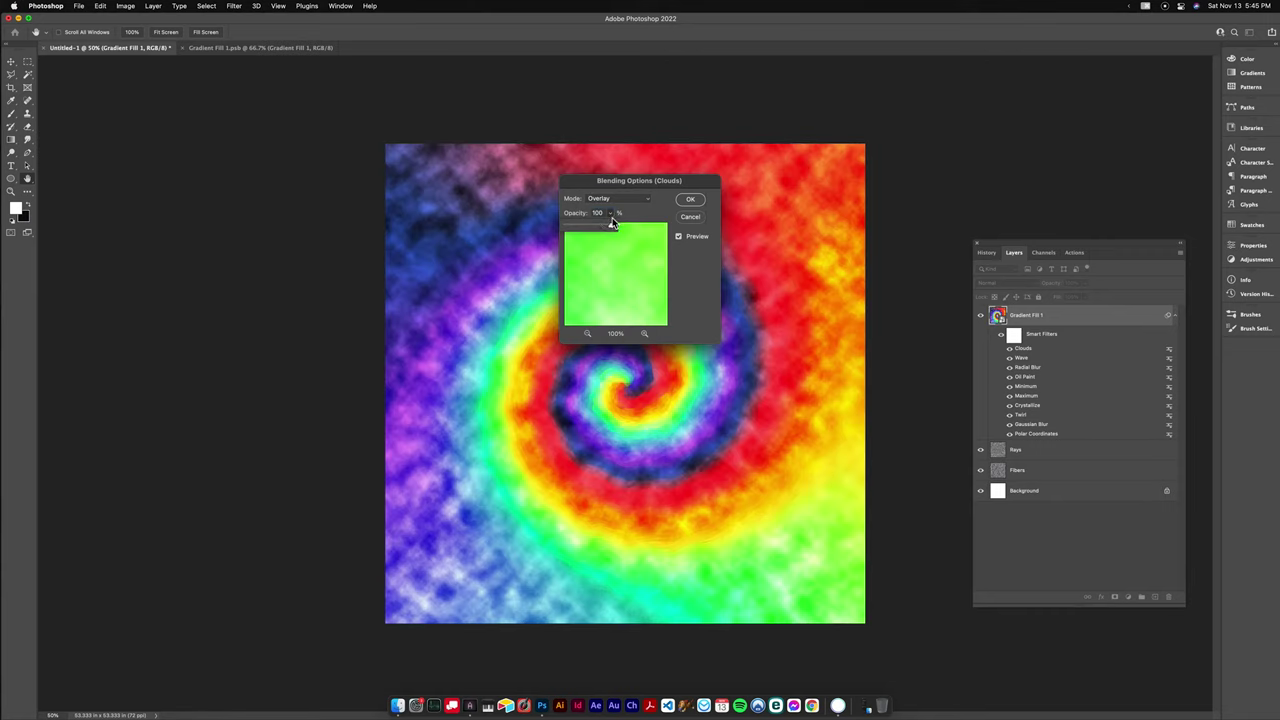
{"action": "left_click_drag", "start_coordinate": [596, 229], "coordinate": [598, 226]}
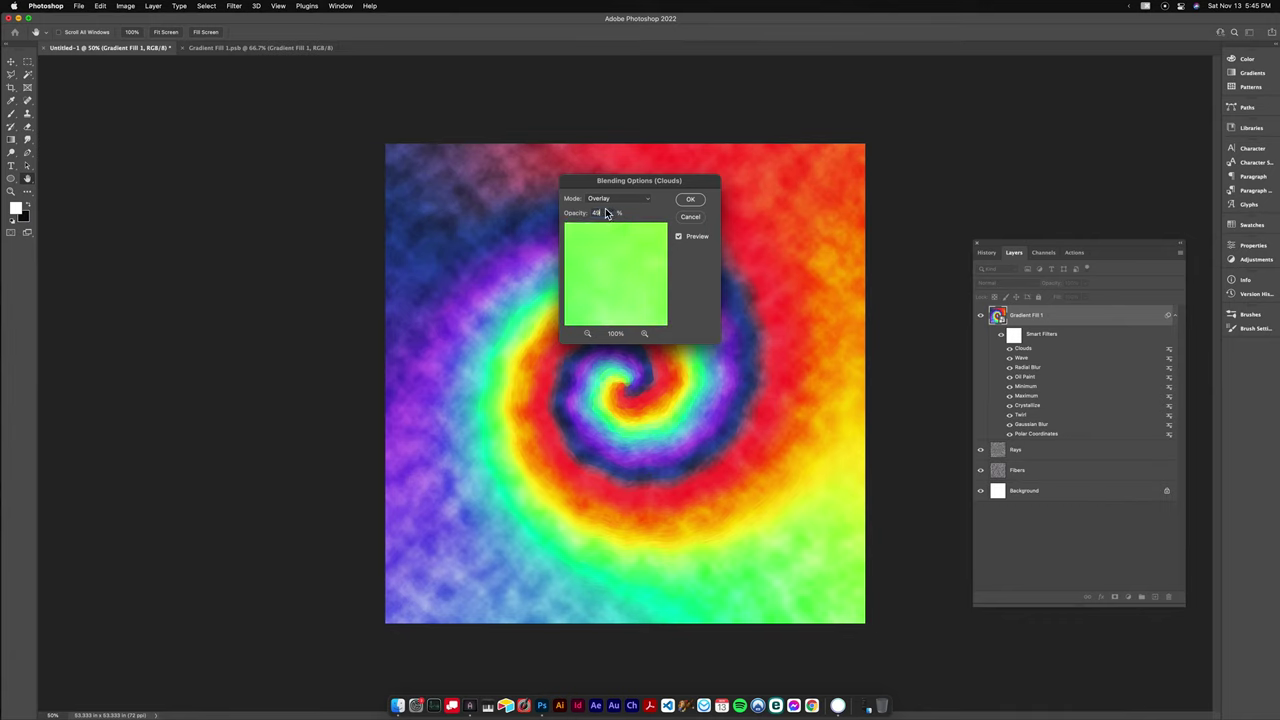
{"action": "left_click", "coordinate": [692, 201]}
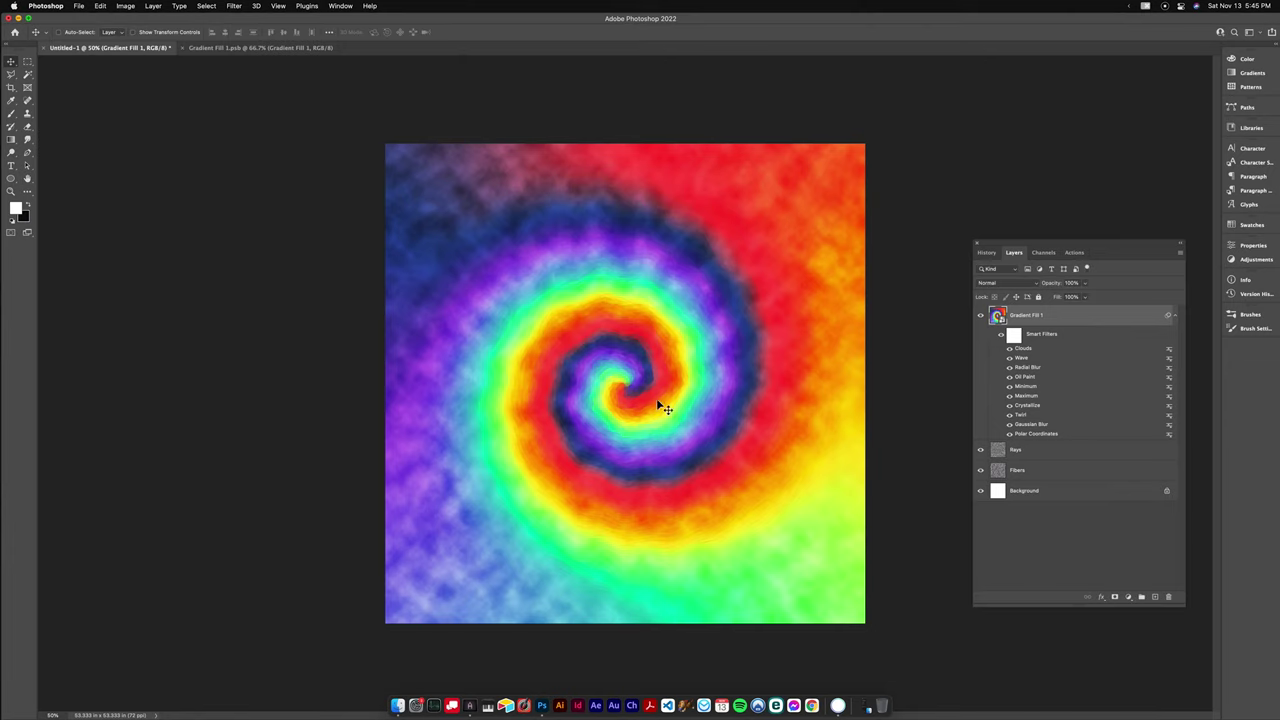
Move the Rays layer to the top of the stack and copy its full-canvas texture.
{"action": "left_click", "coordinate": [1067, 455]}
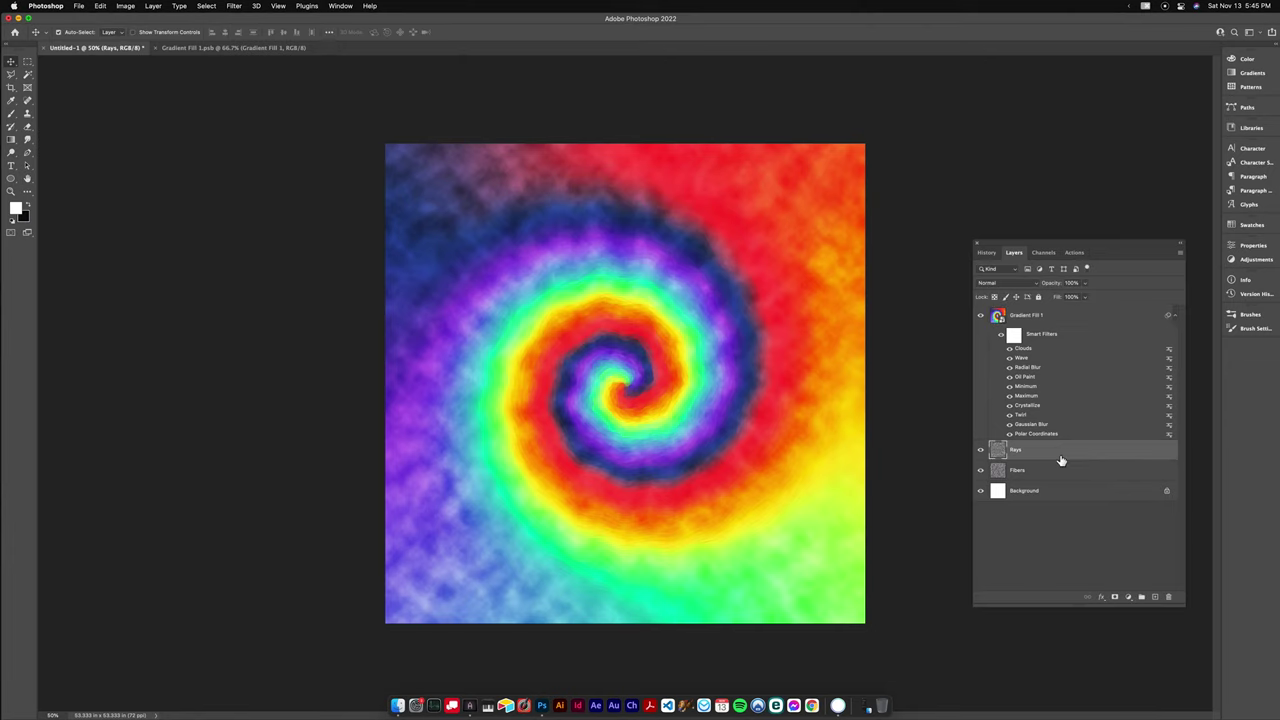
{"action": "left_click_drag", "start_coordinate": [1062, 458], "coordinate": [1034, 310]}
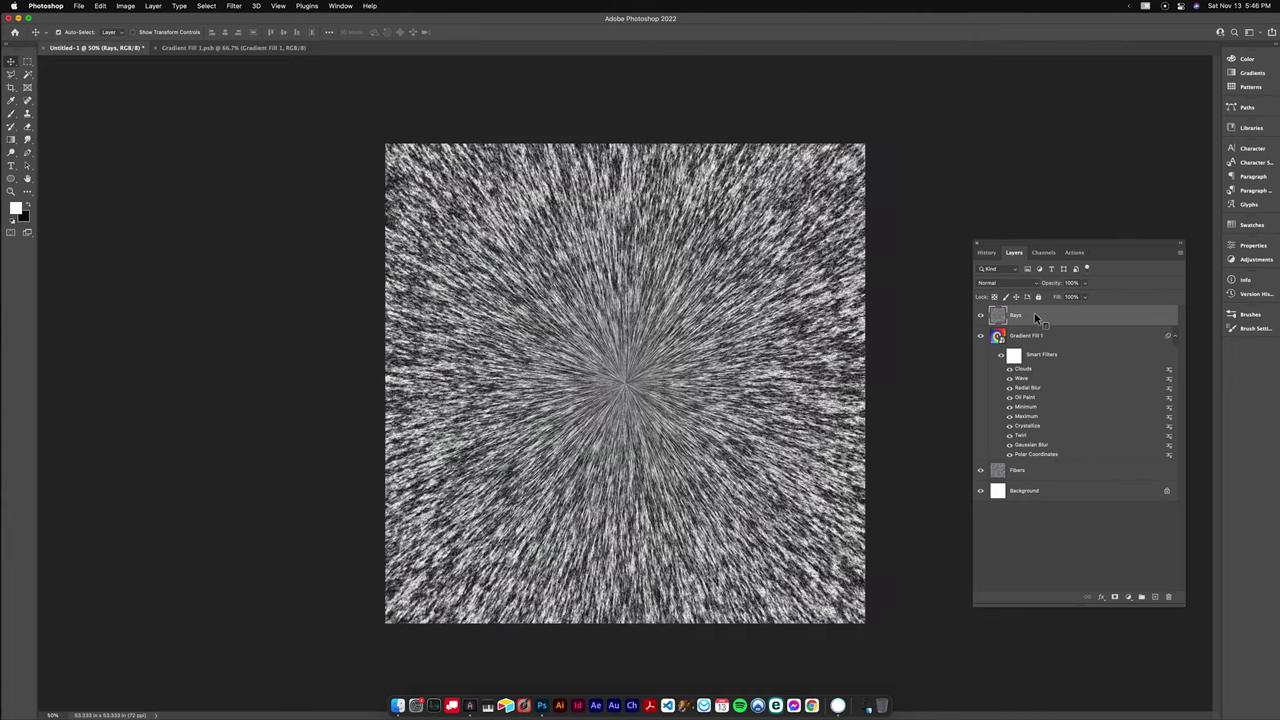
{"action": "key", "text": "super+a"}
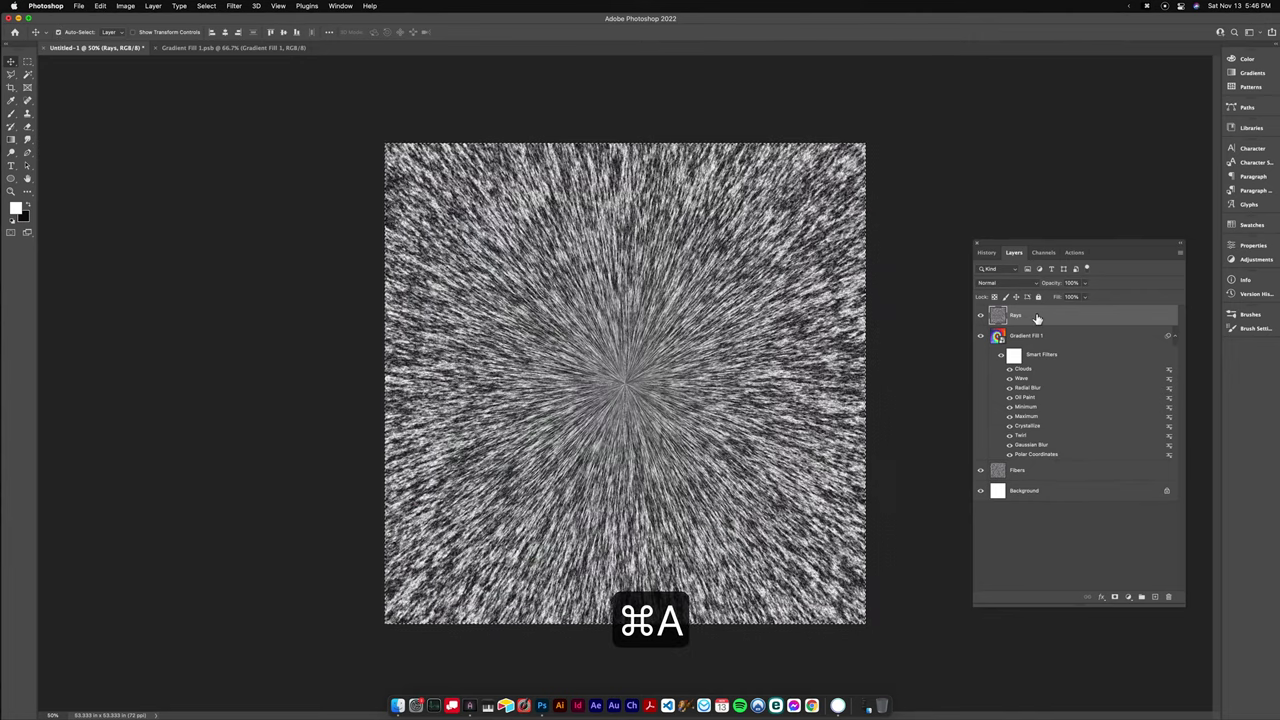
{"action": "key", "text": "super+c"}
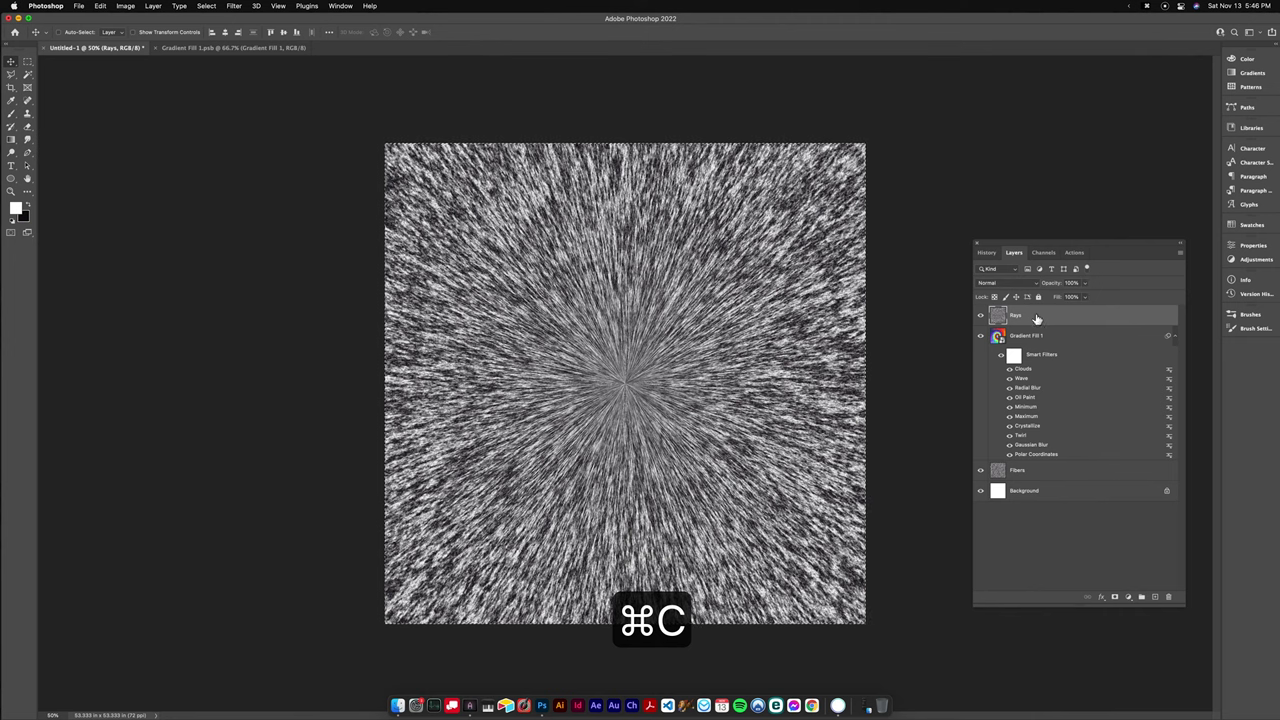
Set the Rays layer to Overlay blend mode at 20% opacity.
{"action": "left_click", "coordinate": [1013, 284]}
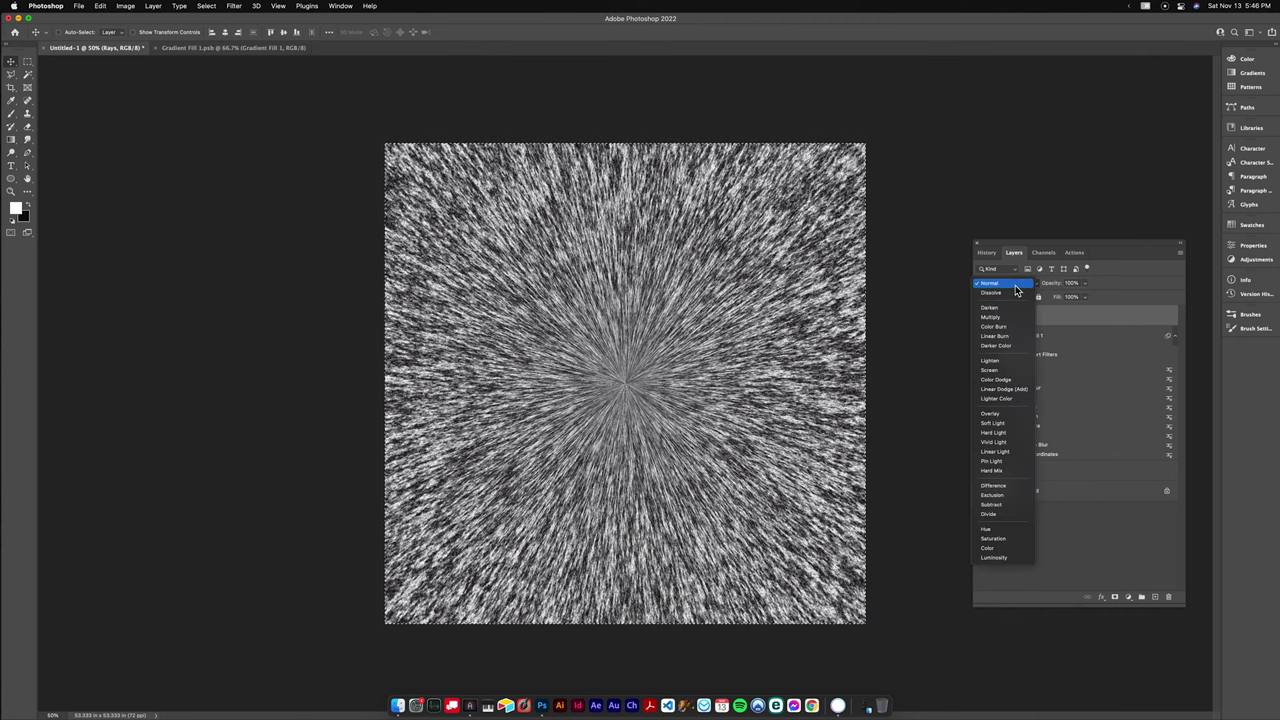
{"action": "left_click", "coordinate": [990, 413]}
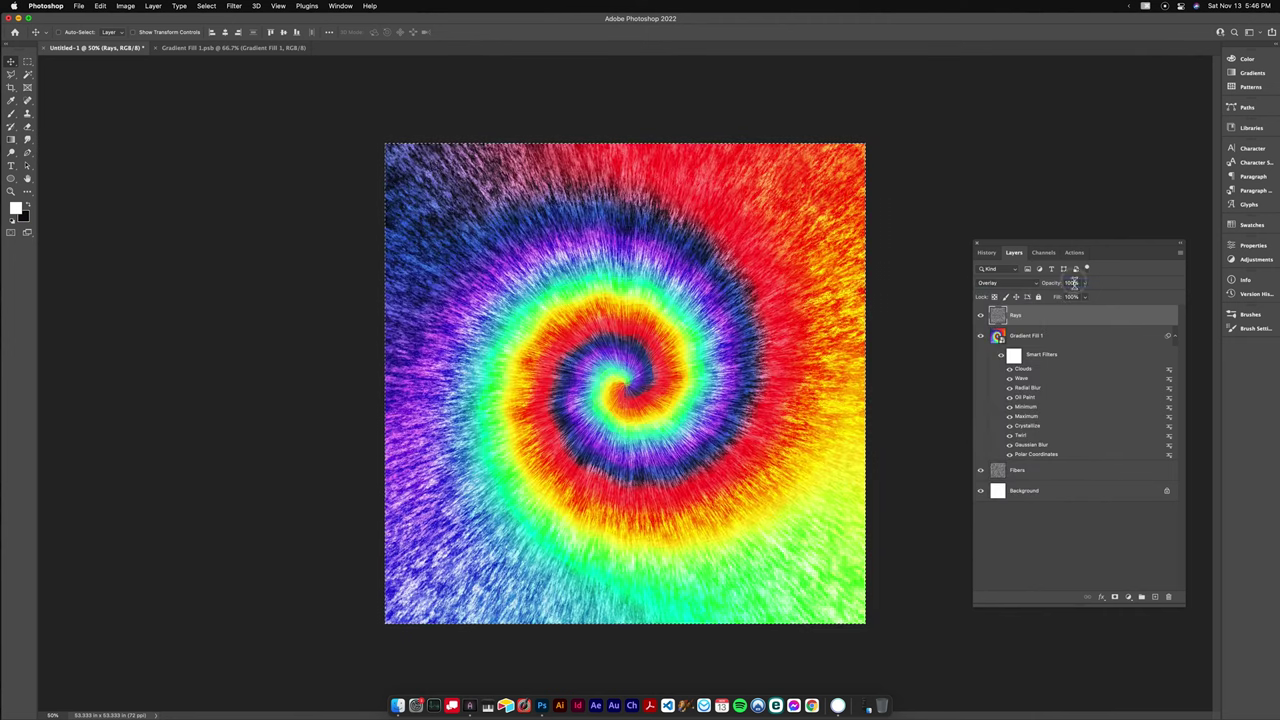
{"action": "left_click", "coordinate": [1070, 283]}
{"action": "type", "text": "20"}
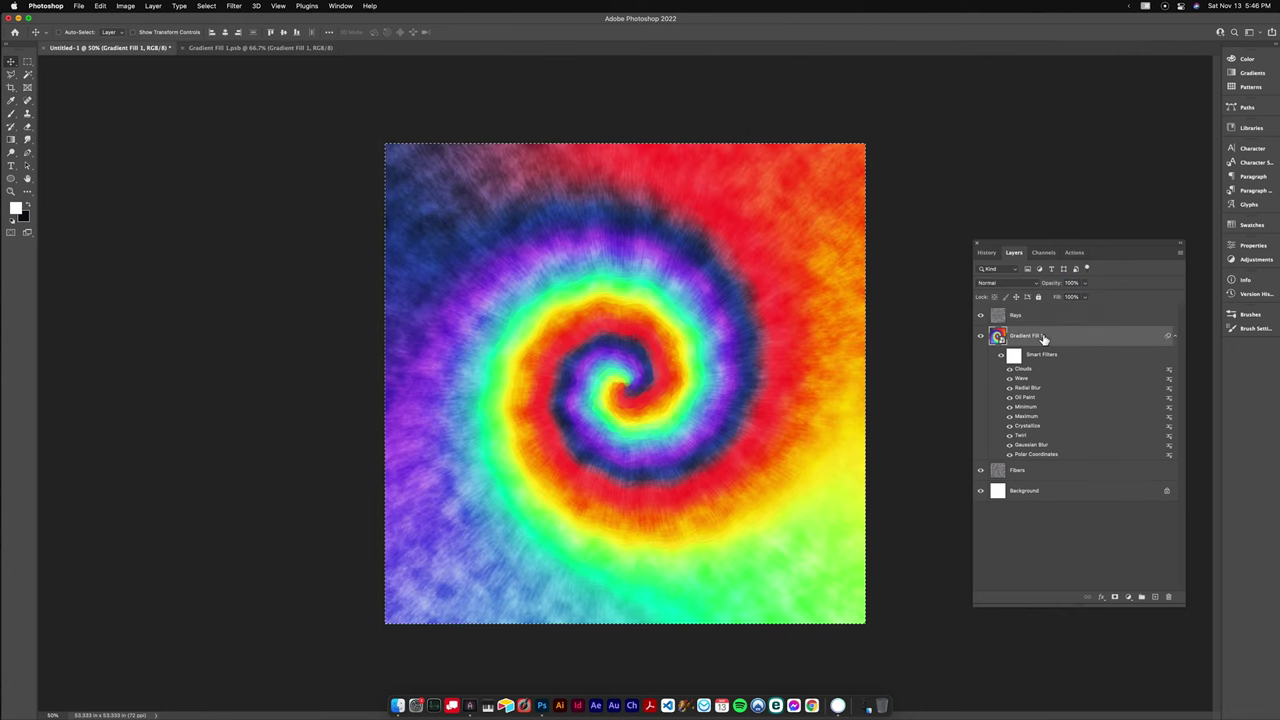
Duplicate Gradient Fill 1, add a layer mask, and paste the rays texture centred into it.
{"action": "key", "text": "super+d"}
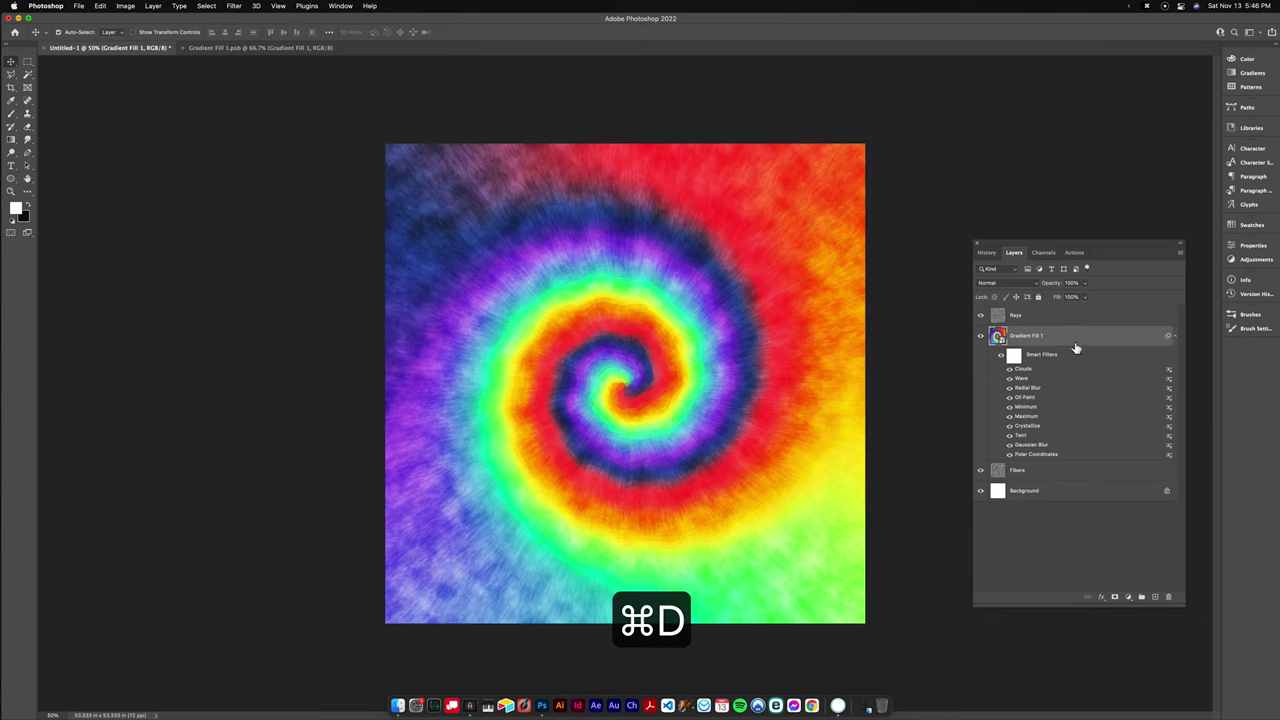
{"action": "key", "text": "super+j"}
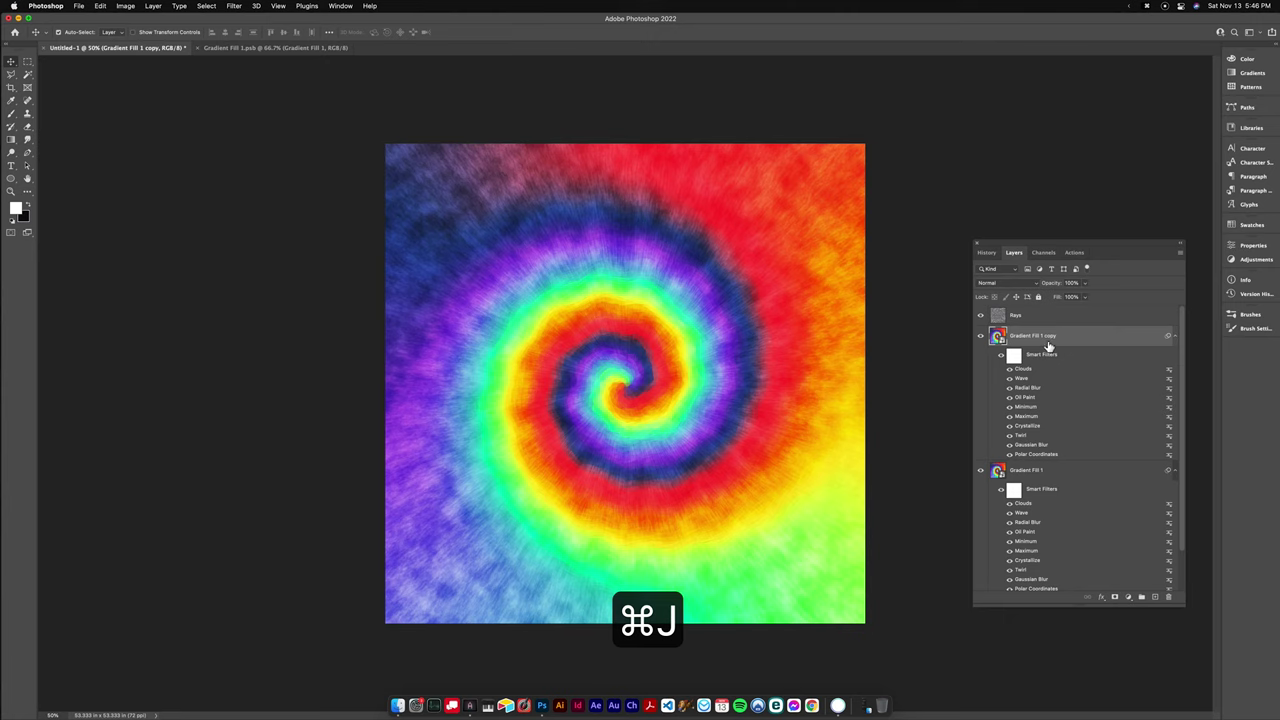
{"action": "left_click", "coordinate": [1116, 598]}
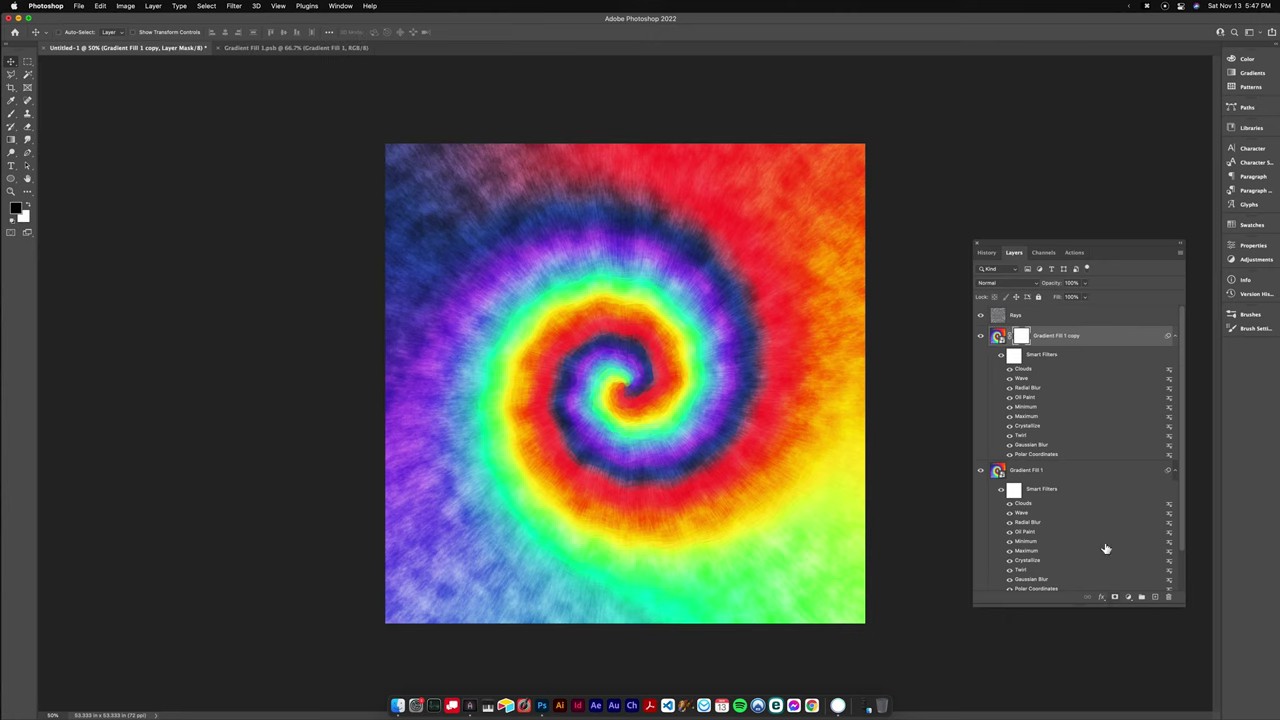
{"action": "left_click", "coordinate": [1023, 338], "text": "alt"}
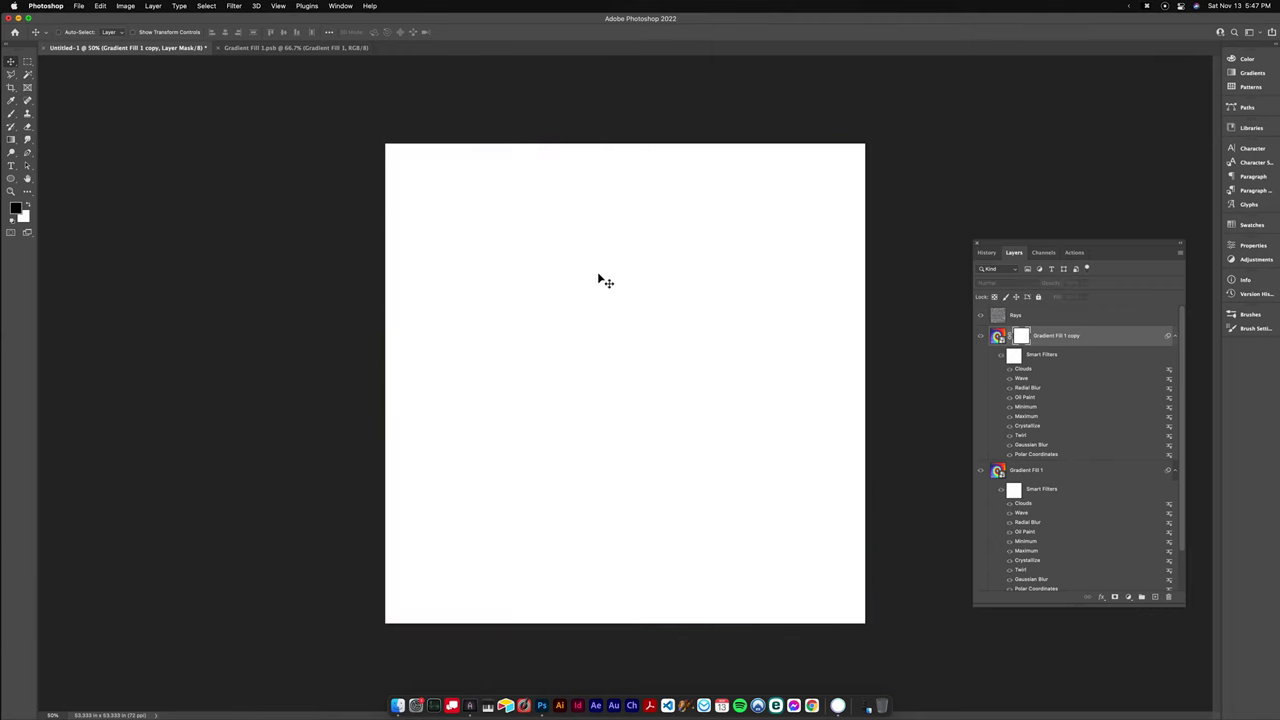
{"action": "key", "text": "super+v"}
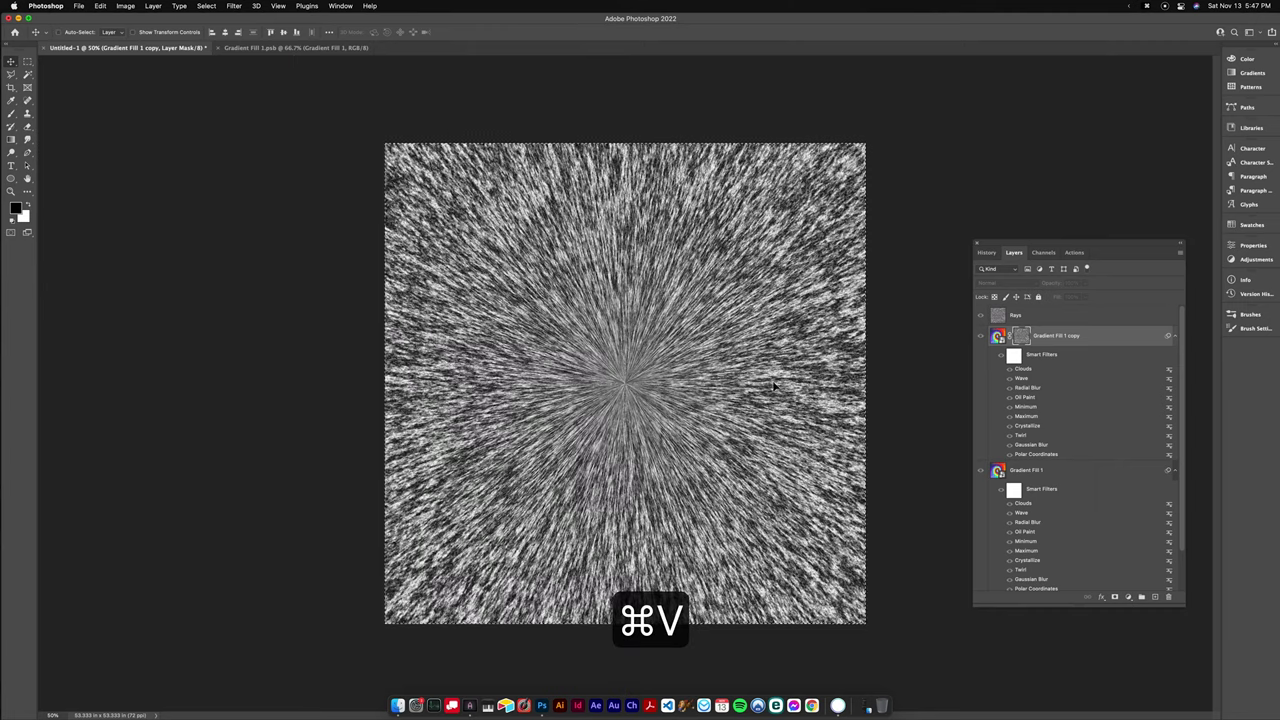
{"action": "left_click_drag", "start_coordinate": [733, 316], "coordinate": [733, 316]}
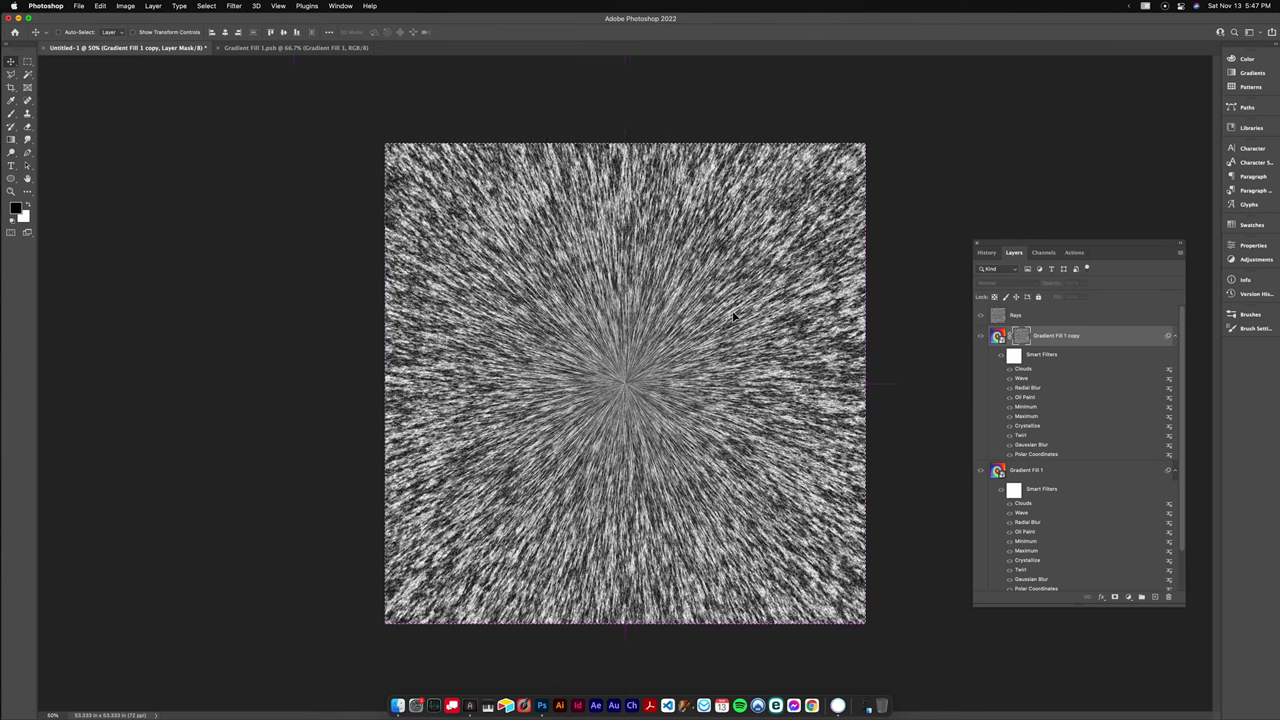
{"action": "left_click", "coordinate": [234, 5]}
Soften the rays mask with a Gaussian blur followed by a zoom Radial Blur.
{"action": "mouse_move", "coordinate": [300, 134]}
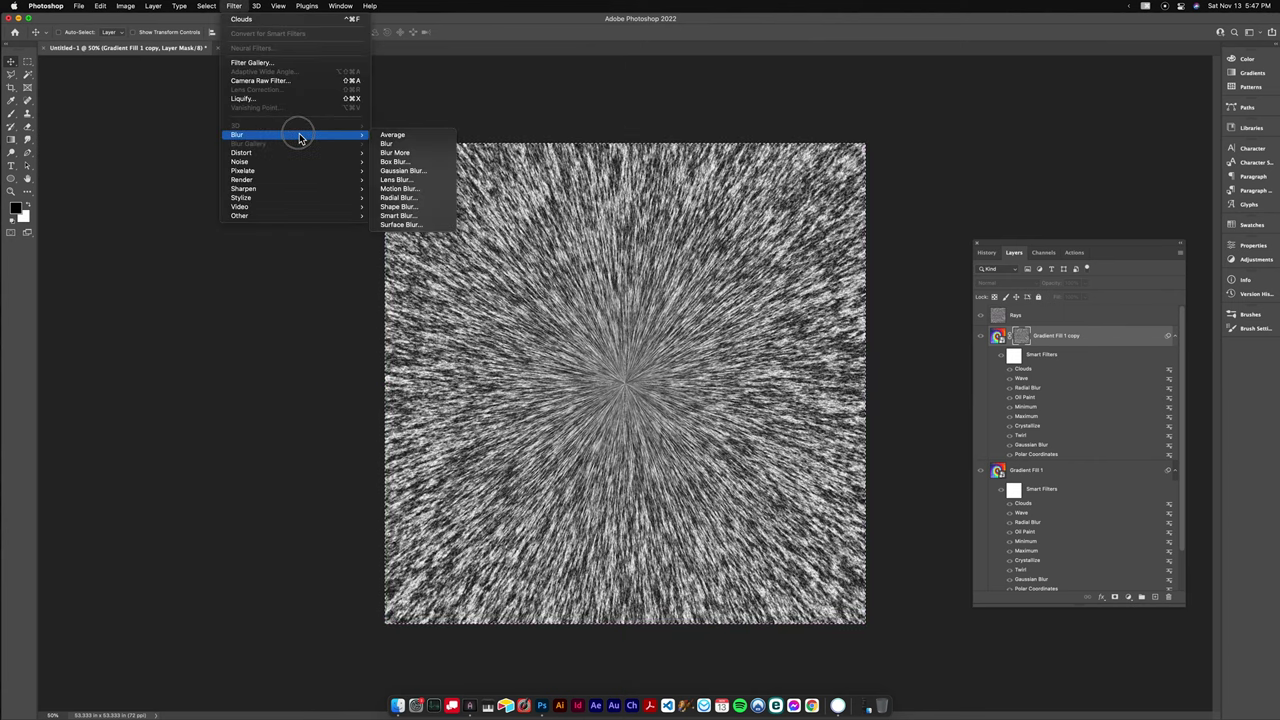
{"action": "left_click", "coordinate": [405, 171]}
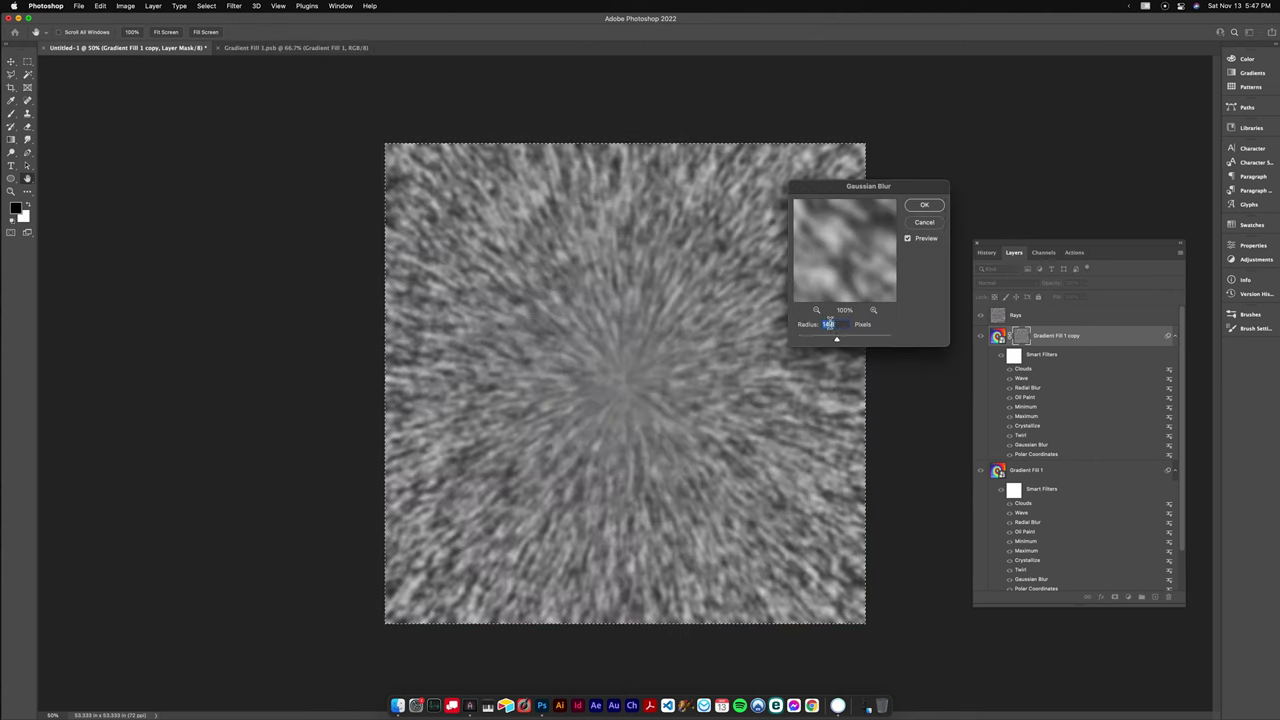
{"action": "left_click", "coordinate": [924, 205]}
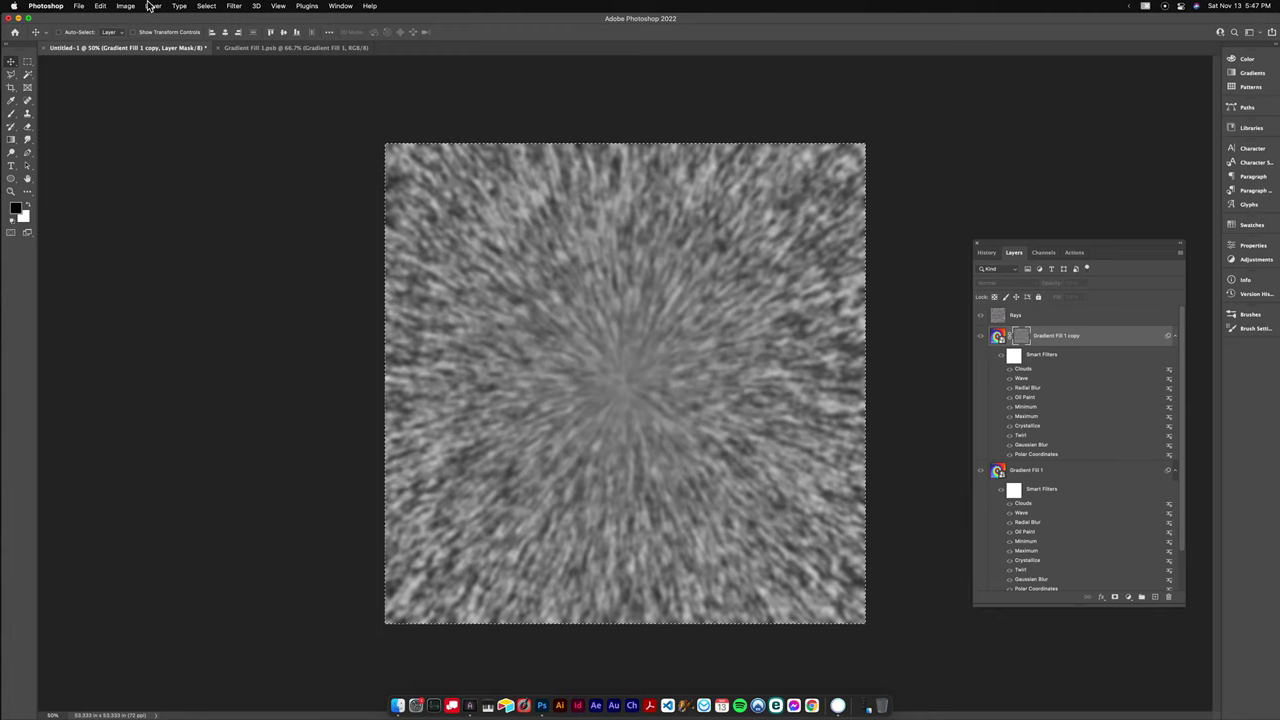
{"action": "left_click", "coordinate": [238, 5]}
{"action": "mouse_move", "coordinate": [277, 140]}
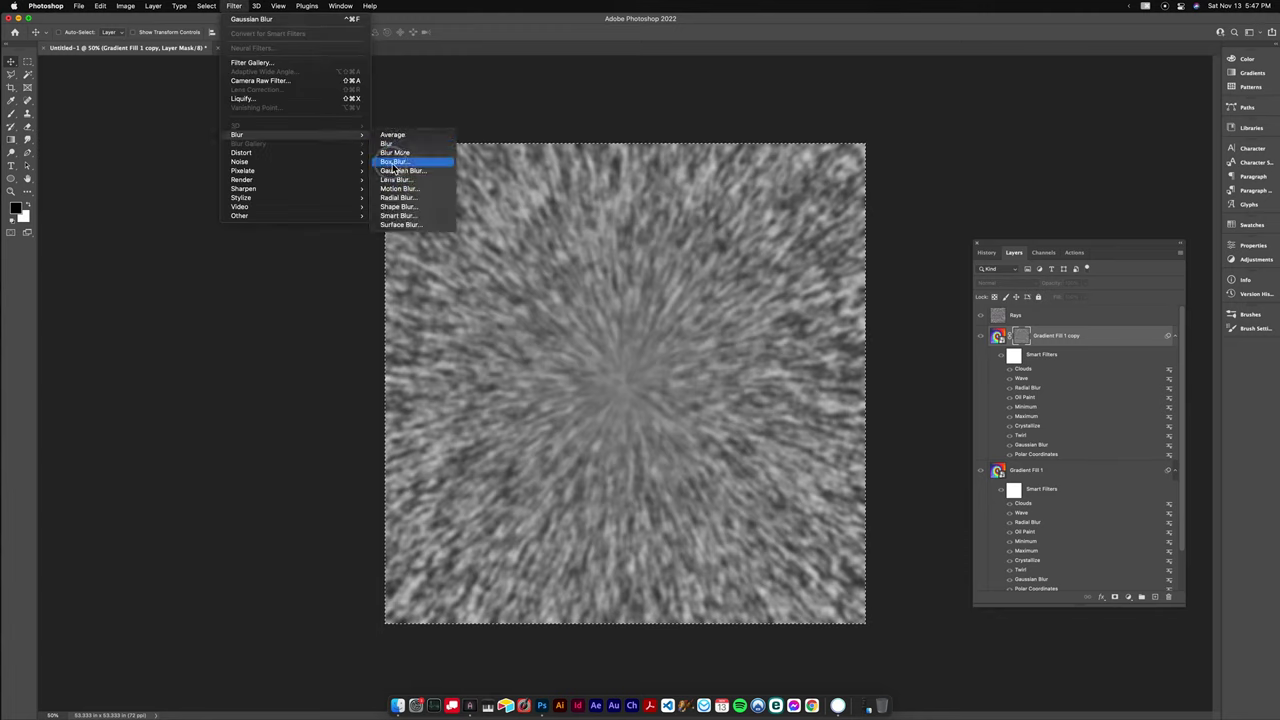
{"action": "left_click", "coordinate": [400, 197]}
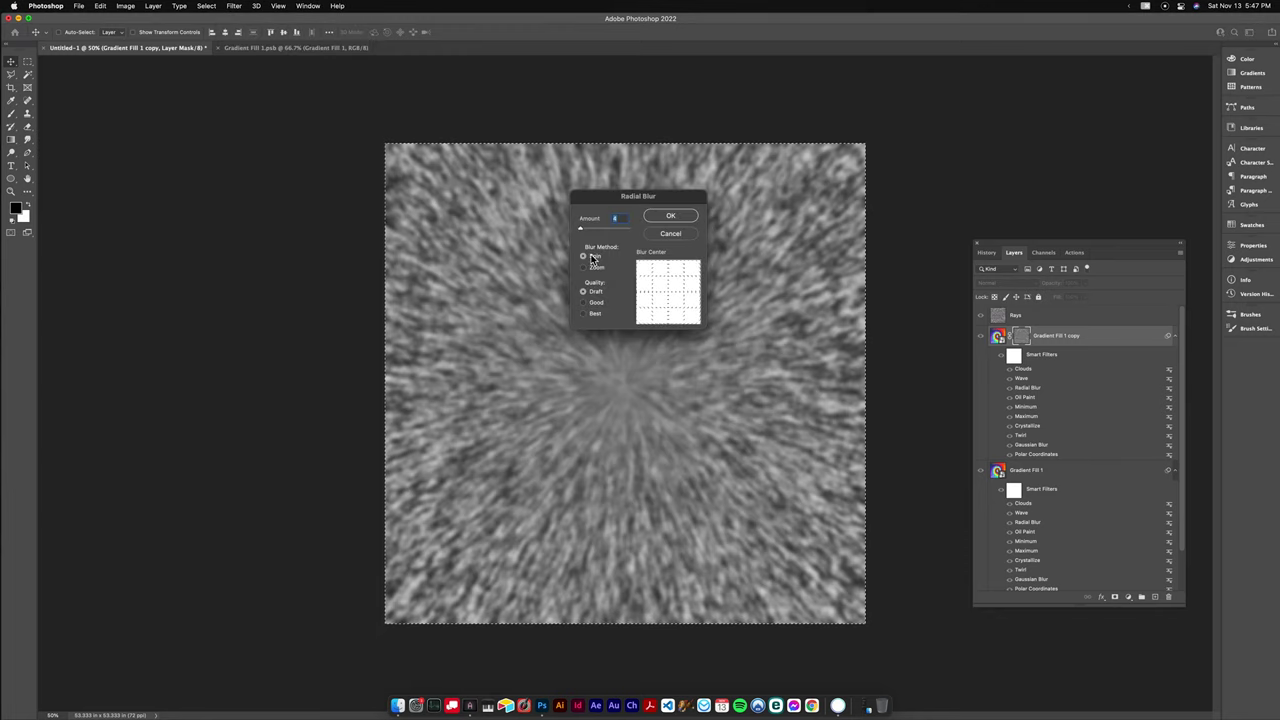
{"action": "left_click", "coordinate": [588, 268]}
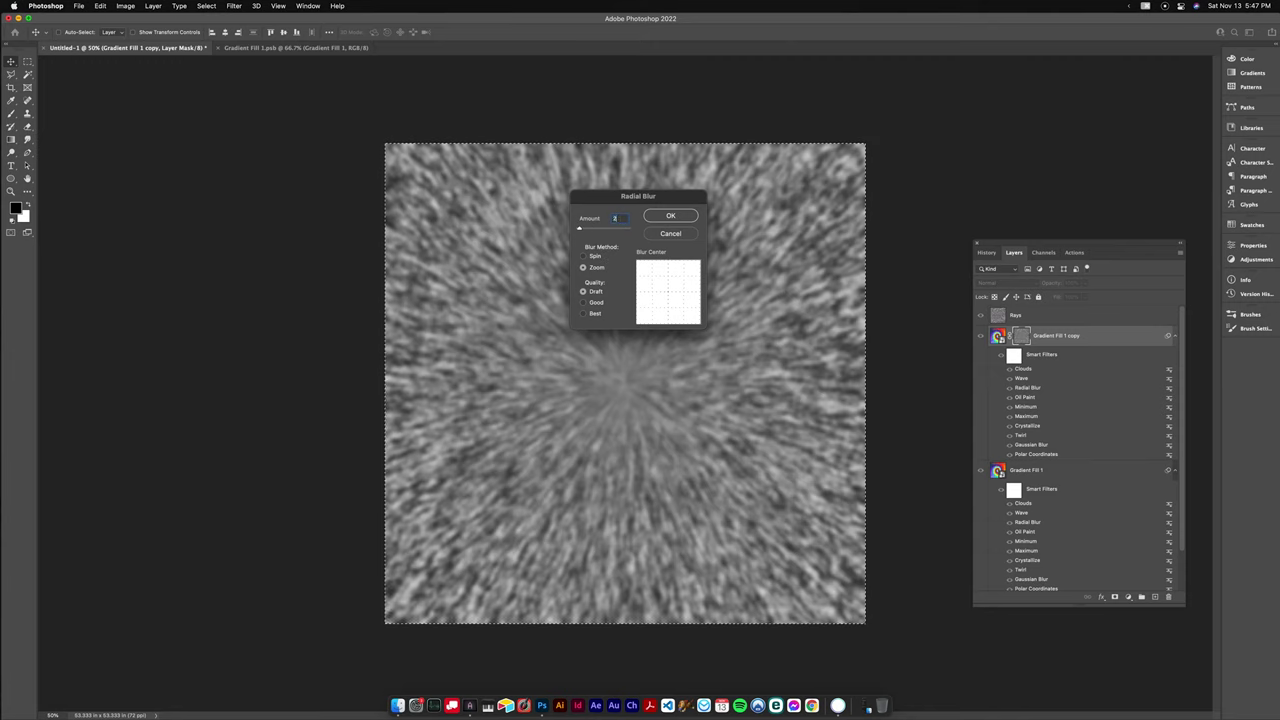
{"action": "key", "text": "Return"}
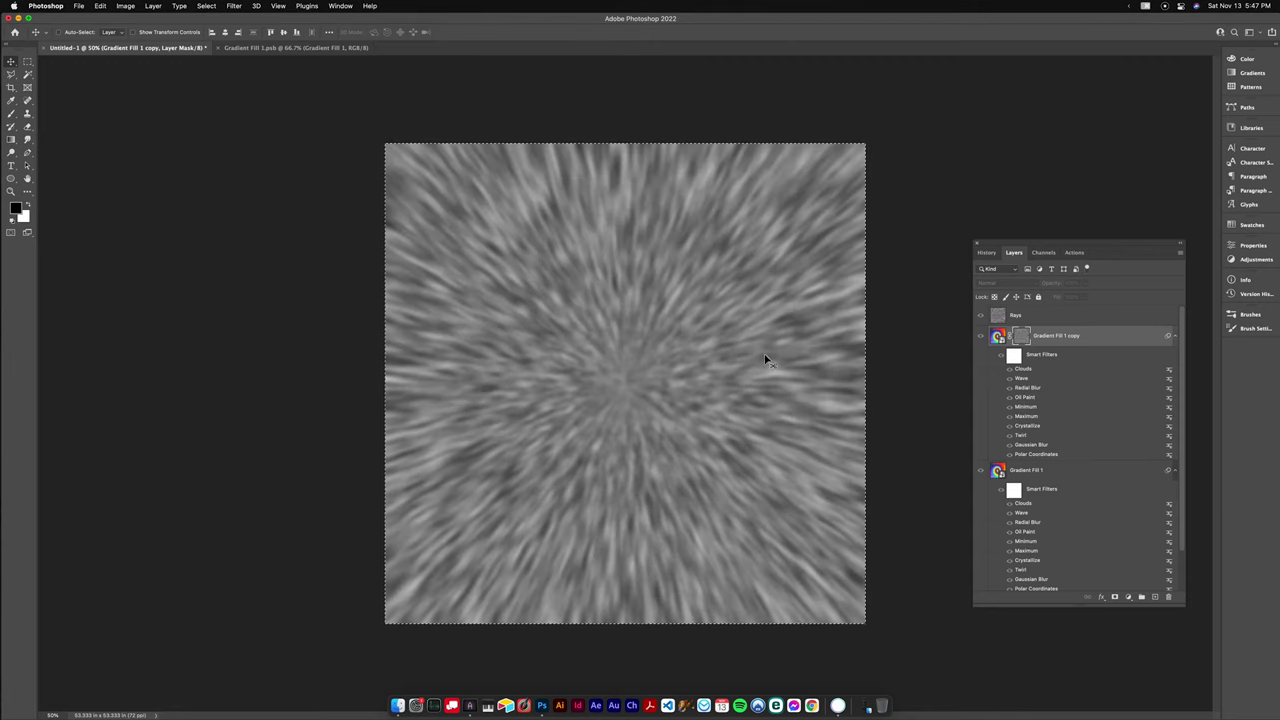
Apply Curves to the mask, pulling in white and black points into sparse streaks.
{"action": "left_click", "coordinate": [100, 6]}
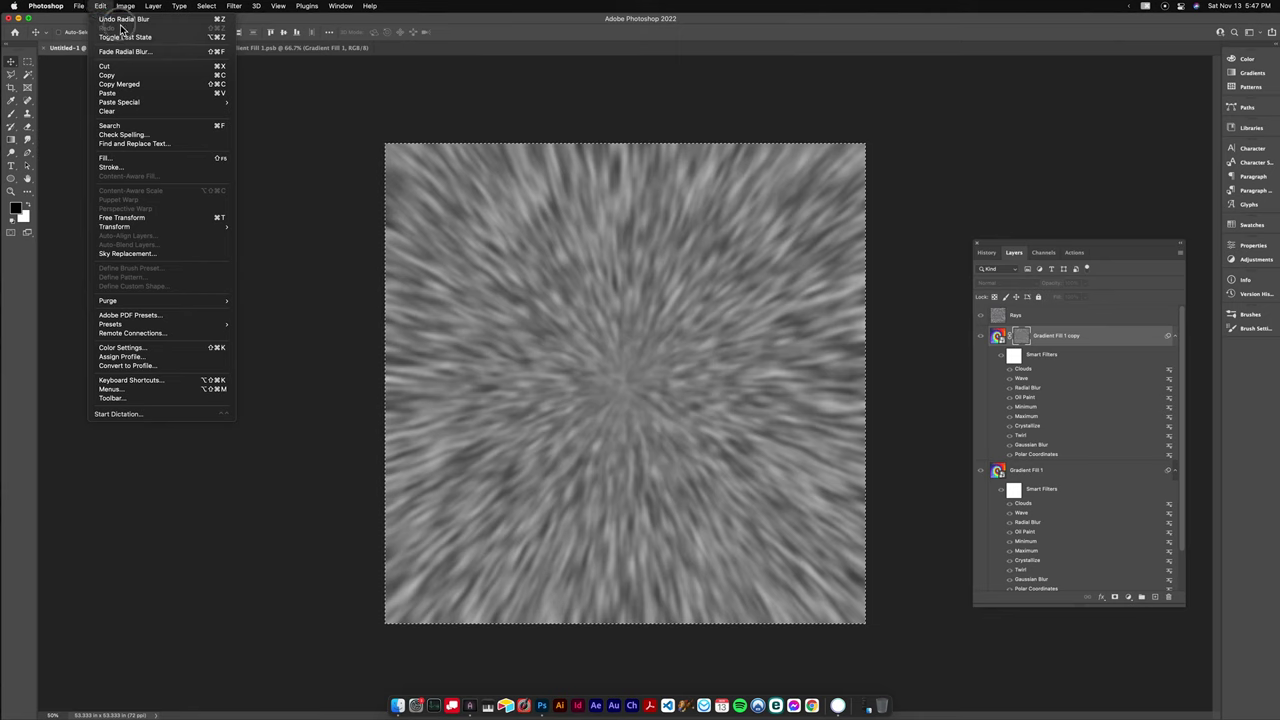
{"action": "mouse_move", "coordinate": [125, 6]}
{"action": "mouse_move", "coordinate": [150, 33]}
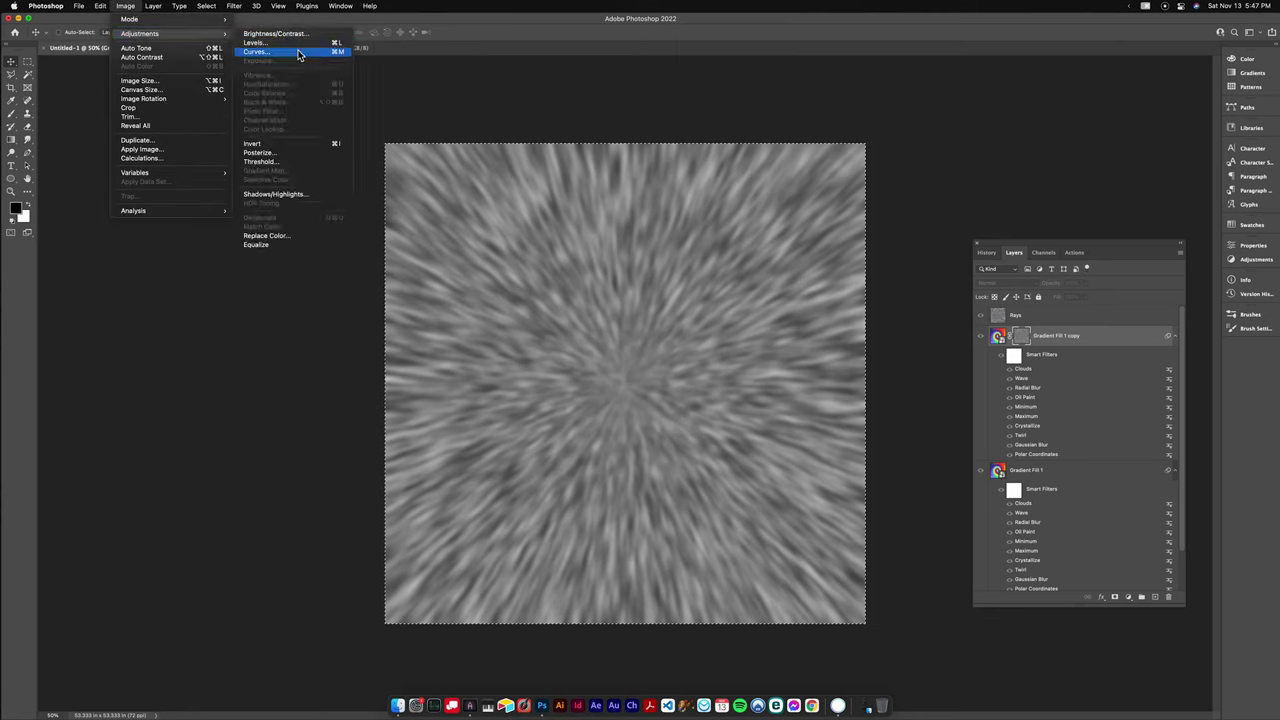
{"action": "left_click", "coordinate": [298, 51]}
{"action": "left_click_drag", "start_coordinate": [885, 378], "coordinate": [845, 372]}
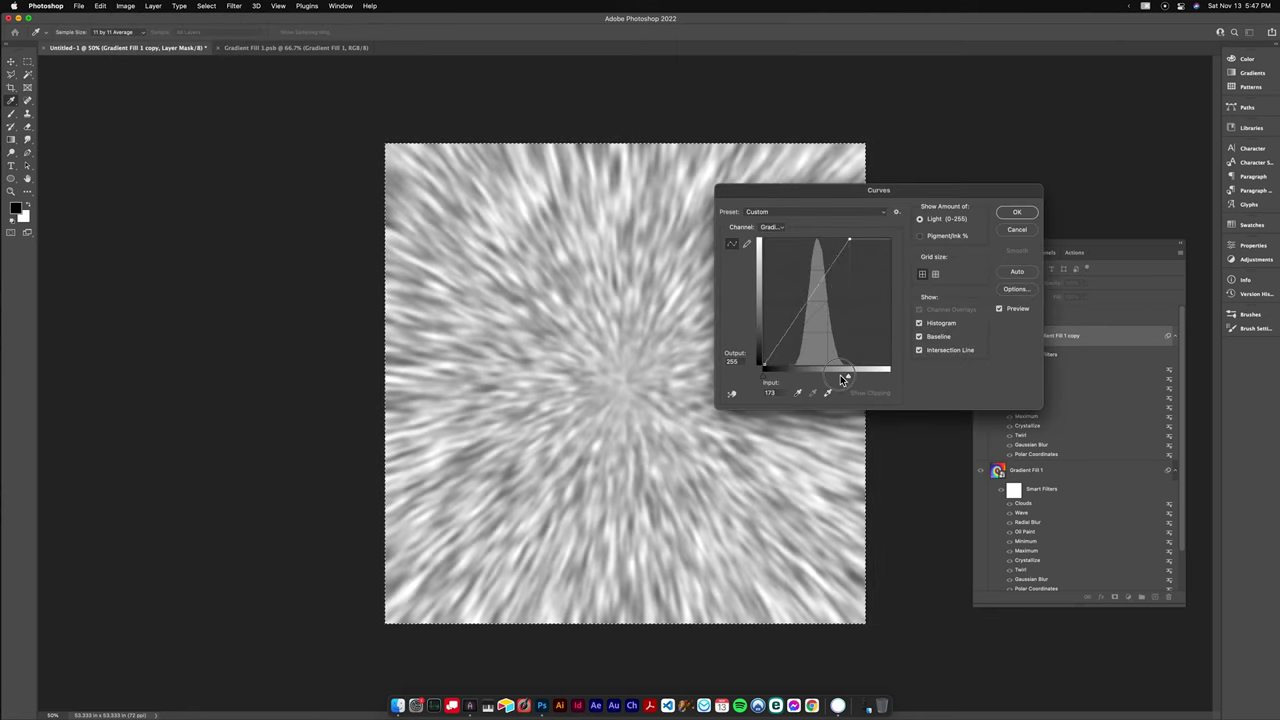
{"action": "mouse_move", "coordinate": [766, 369]}
{"action": "left_mouse_down"}
{"action": "mouse_move", "coordinate": [858, 376]}
{"action": "mouse_move", "coordinate": [826, 383]}
{"action": "left_mouse_up"}
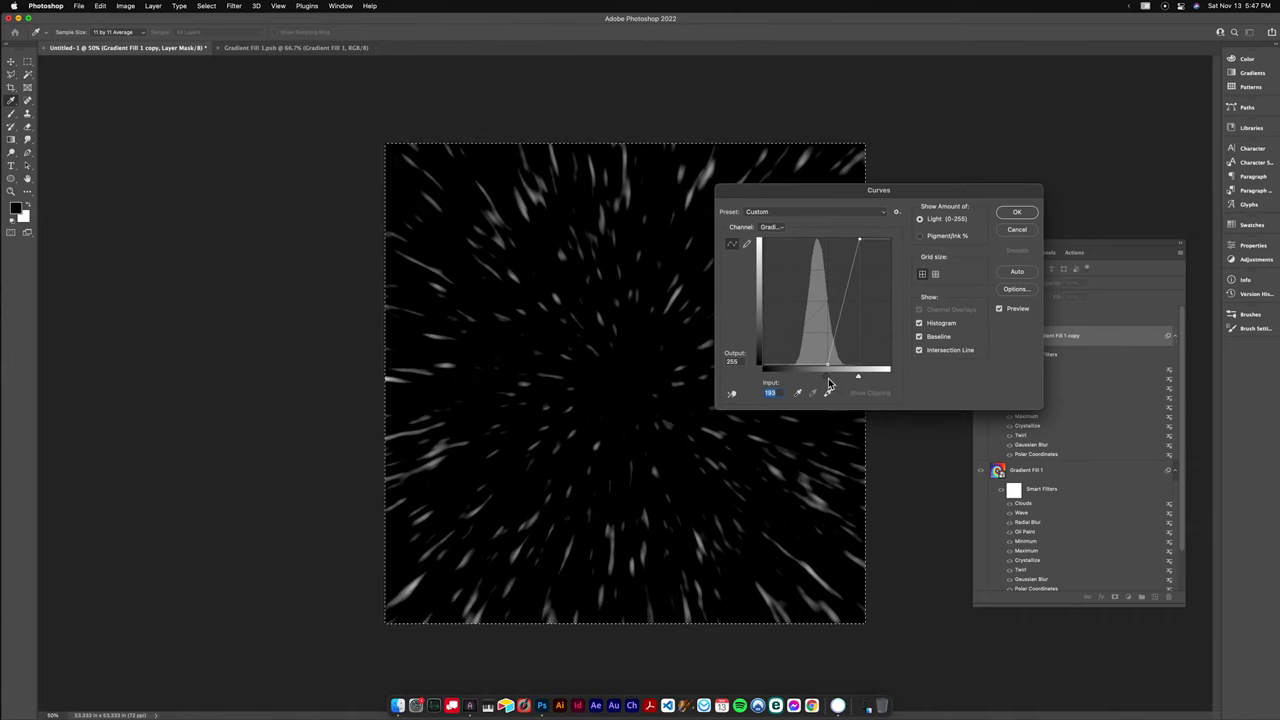
{"action": "left_click", "coordinate": [1012, 212]}
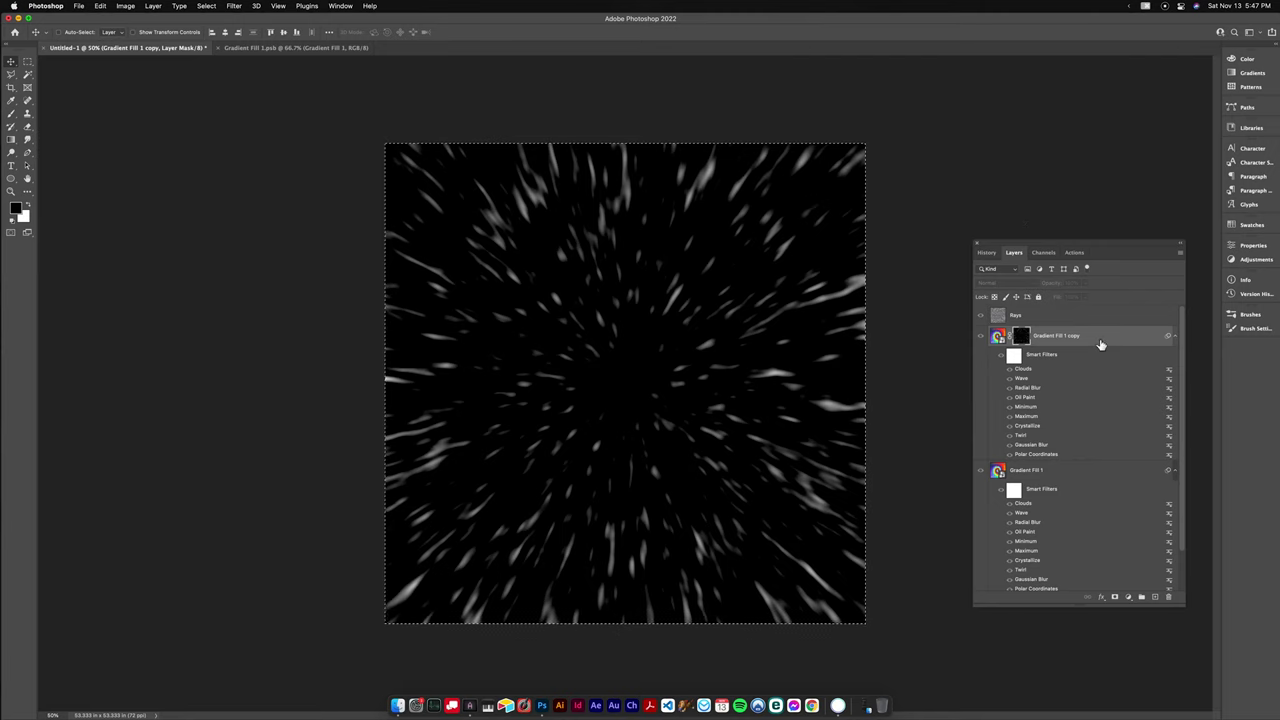
Set the gradient copy to Linear Burn and add a new empty layer above it.
{"action": "key", "text": "super+d"}
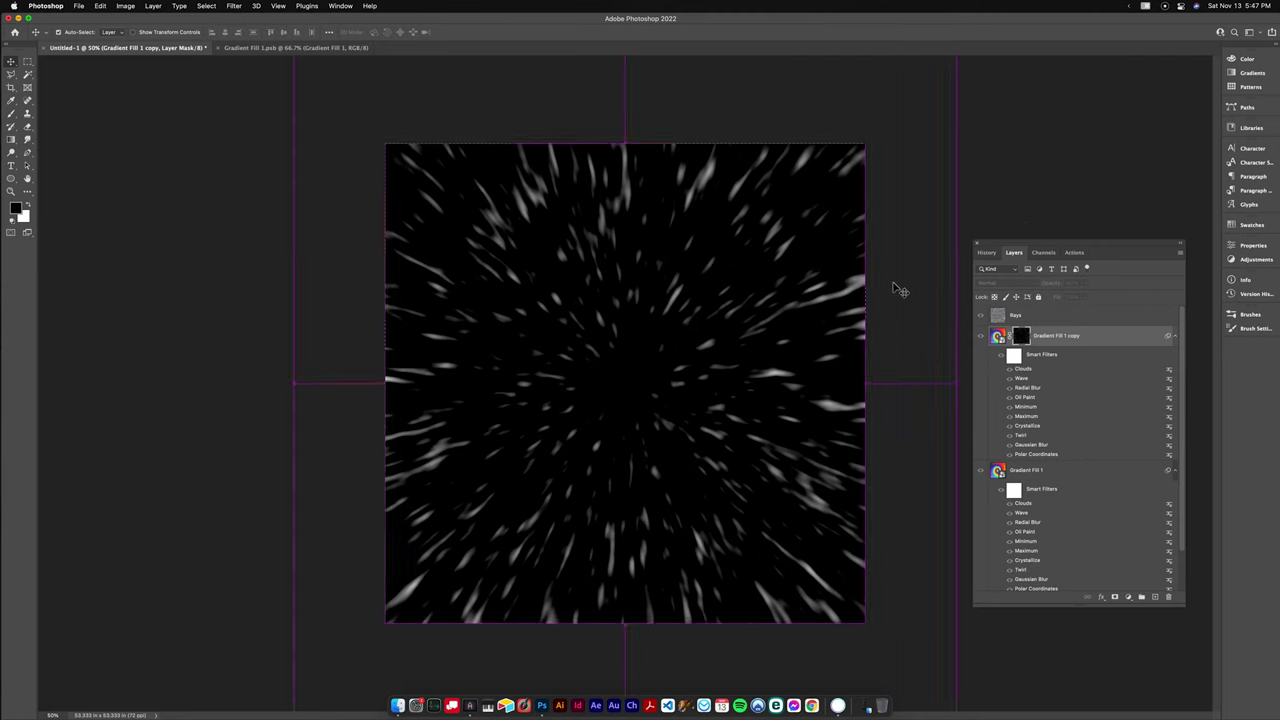
{"action": "key", "text": "super+2"}
{"action": "left_click", "coordinate": [1030, 285]}
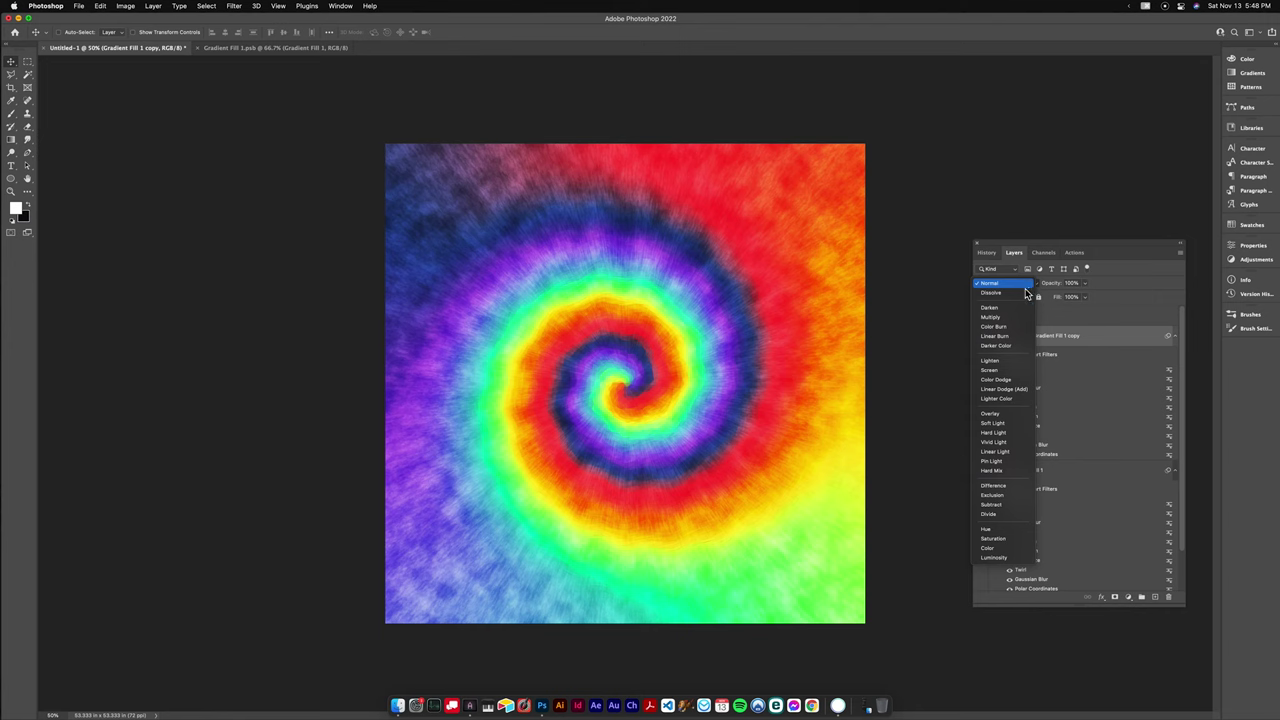
{"action": "left_click", "coordinate": [1015, 339]}
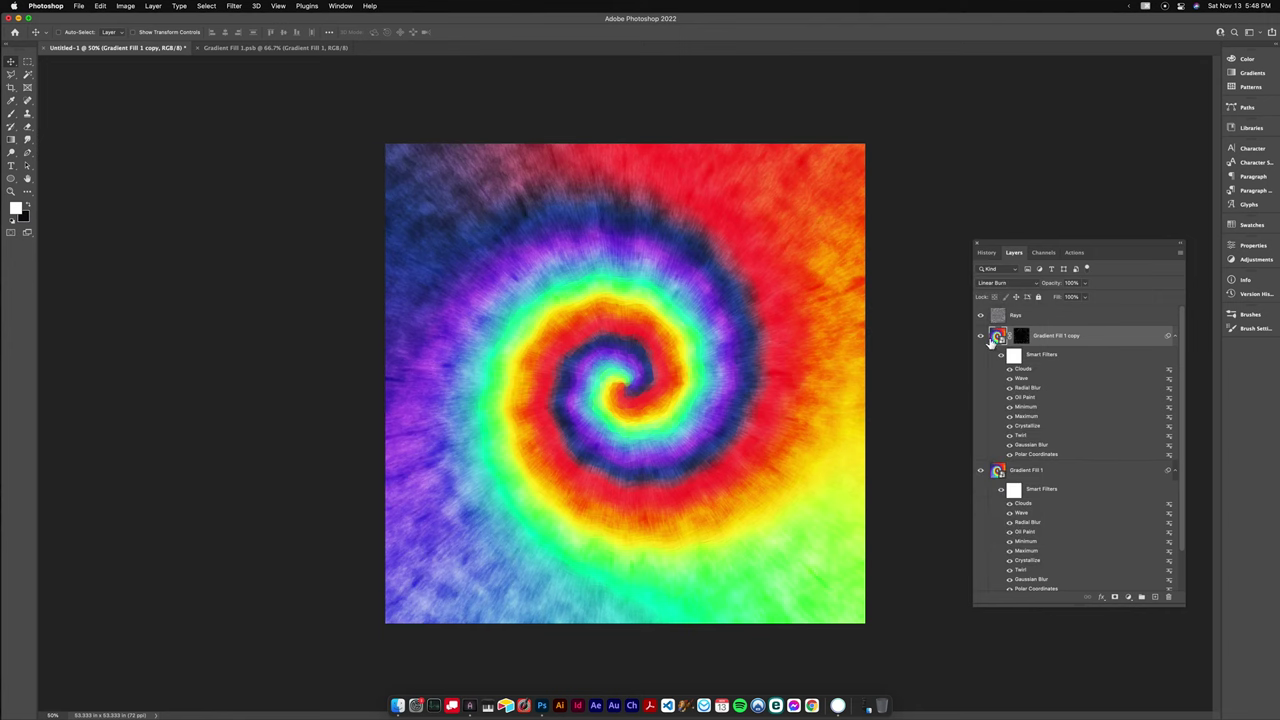
{"action": "key", "text": "super+a"}
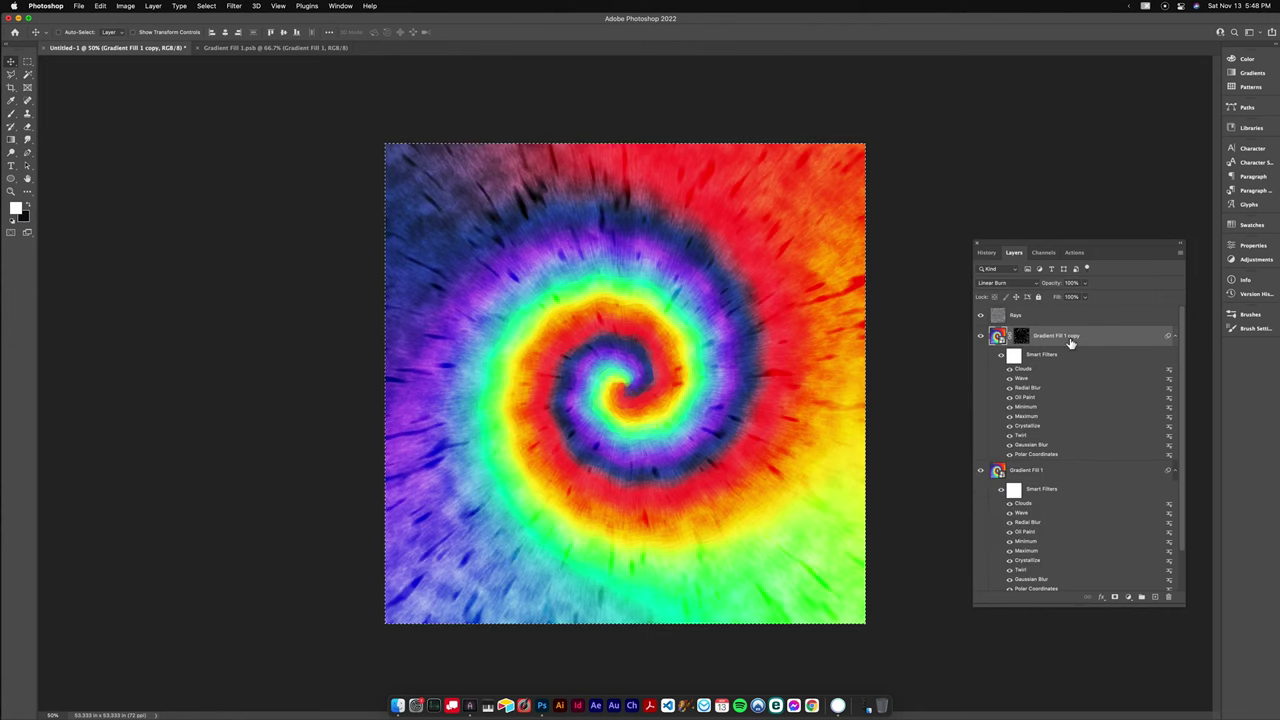
{"action": "left_click", "coordinate": [1154, 597]}
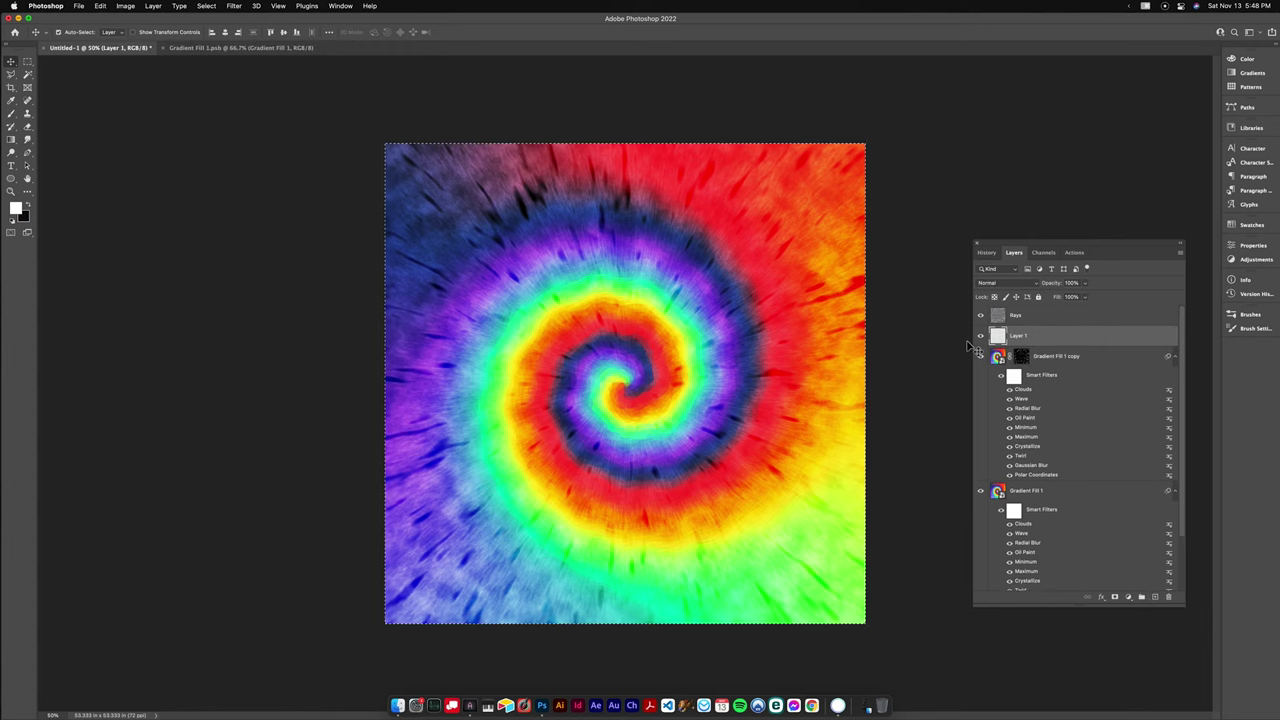
Fill Layer 1 and apply a Gaussian Blur with radius 8.5.
{"action": "key", "text": "alt+BackSpace"}
{"action": "left_click", "coordinate": [234, 6]}
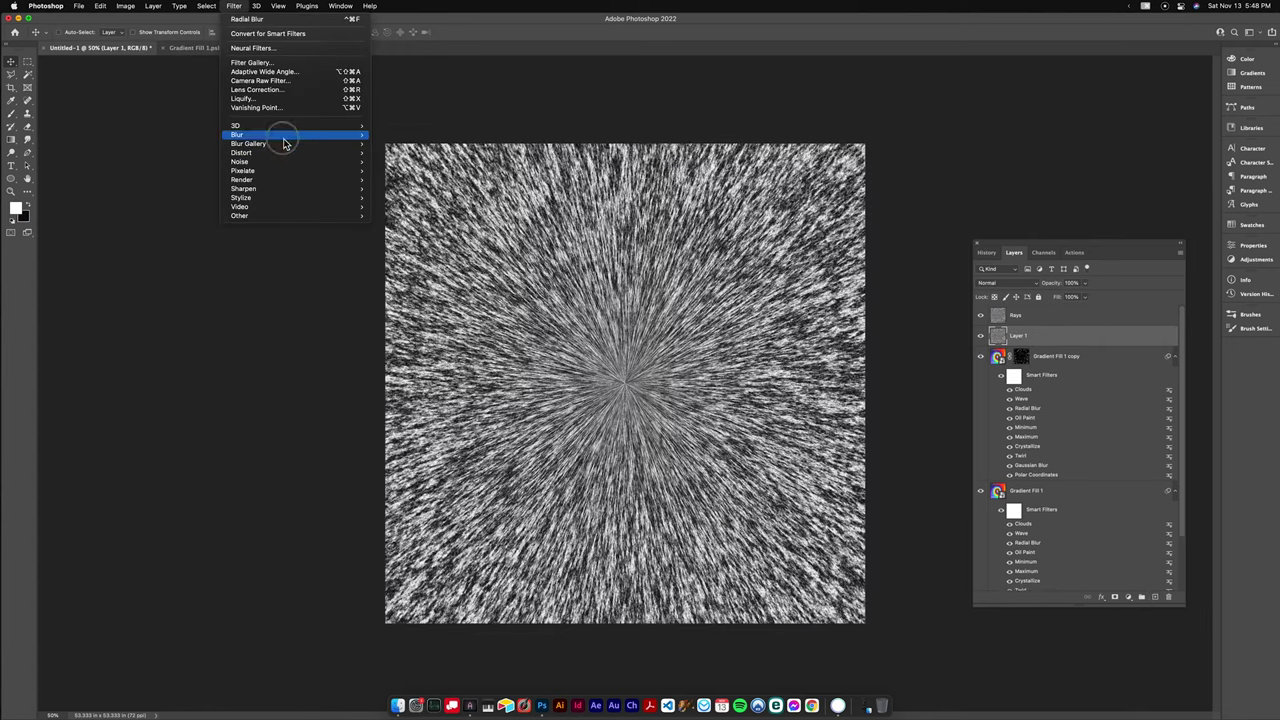
{"action": "mouse_move", "coordinate": [290, 135]}
{"action": "left_click", "coordinate": [414, 166]}
{"action": "left_click_drag", "start_coordinate": [835, 342], "coordinate": [830, 341]}
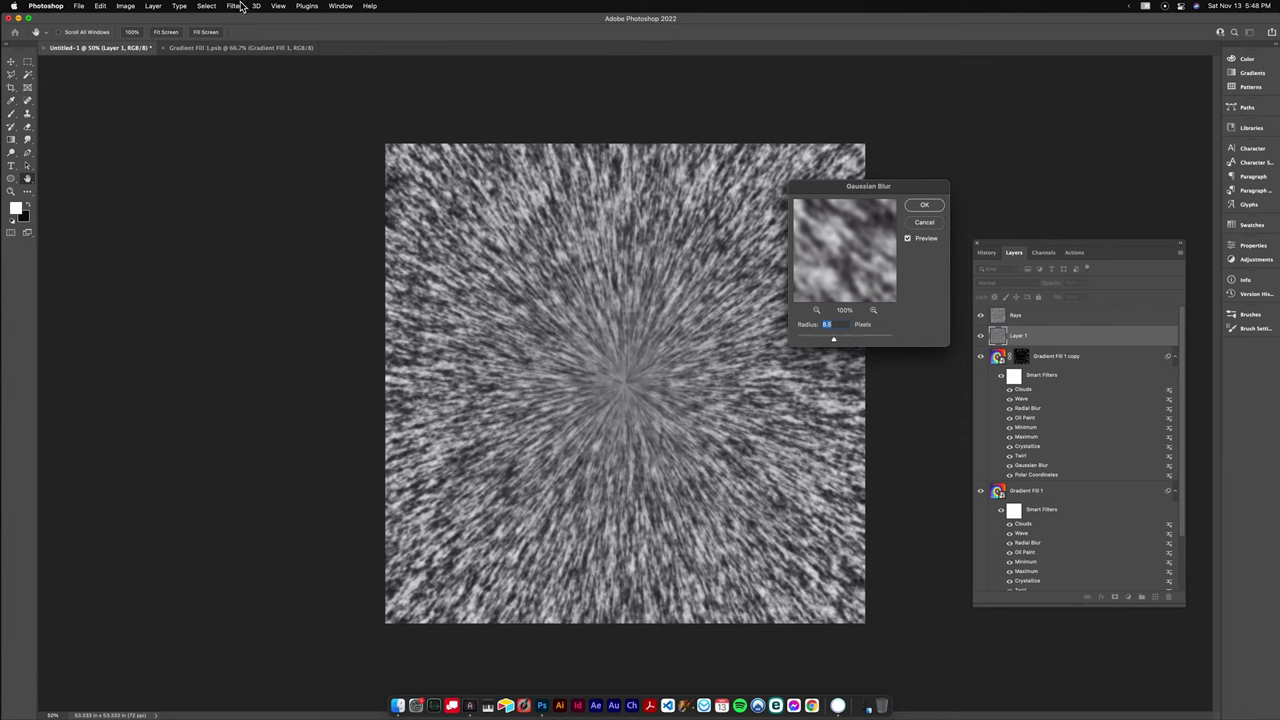
{"action": "left_click", "coordinate": [924, 205]}
Add a zoom Radial Blur to Layer 1.
{"action": "left_click", "coordinate": [234, 6]}
{"action": "left_click", "coordinate": [278, 136]}
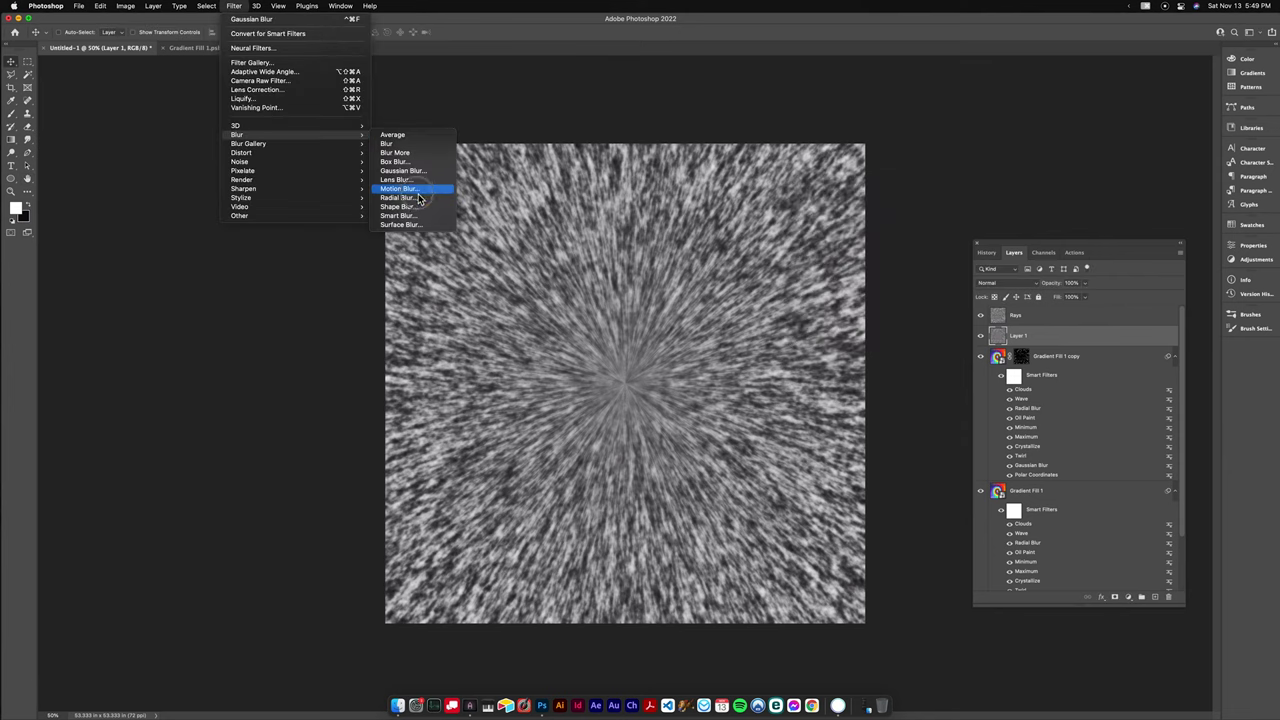
{"action": "left_click", "coordinate": [398, 197]}
{"action": "left_click", "coordinate": [667, 217]}
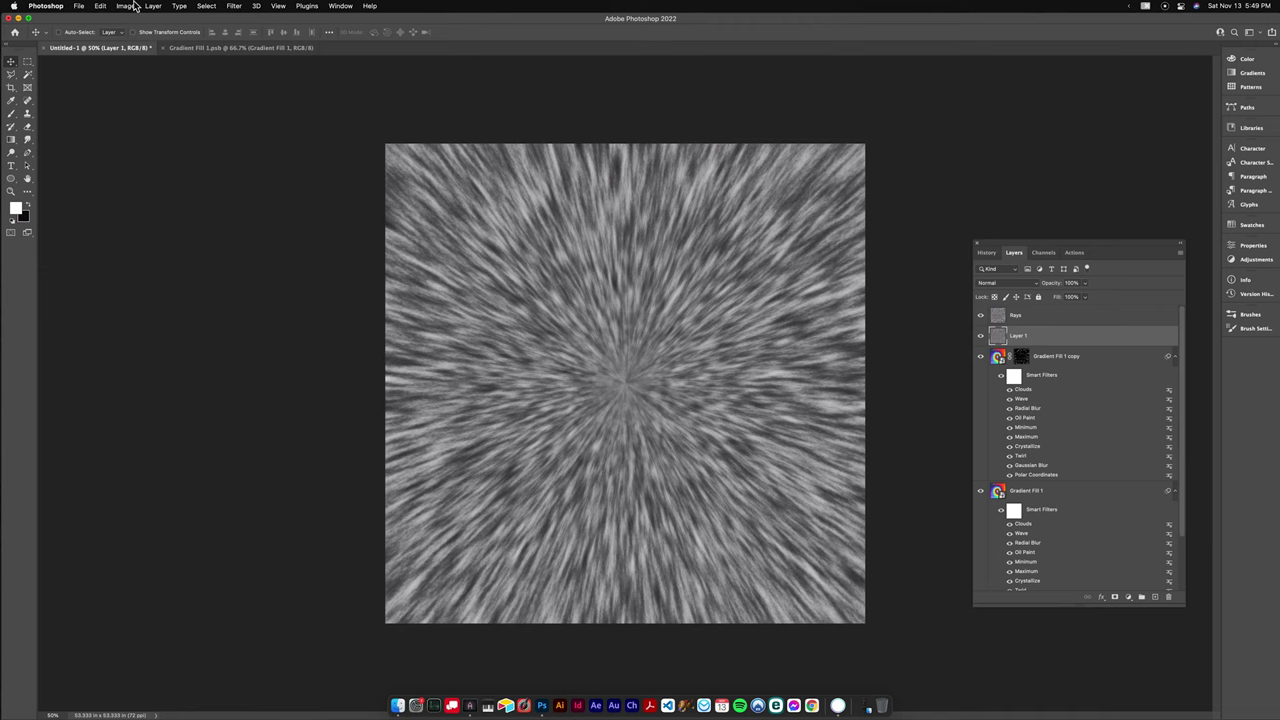
Darken Layer 1 with Curves so only bright white streaks remain on black.
{"action": "left_click", "coordinate": [125, 6]}
{"action": "mouse_move", "coordinate": [150, 33]}
{"action": "left_click", "coordinate": [256, 51]}
{"action": "mouse_move", "coordinate": [760, 370]}
{"action": "left_mouse_down"}
{"action": "mouse_move", "coordinate": [870, 378]}
{"action": "mouse_move", "coordinate": [856, 381]}
{"action": "left_mouse_up"}
{"action": "left_click", "coordinate": [886, 375]}
{"action": "left_click", "coordinate": [1016, 212]}
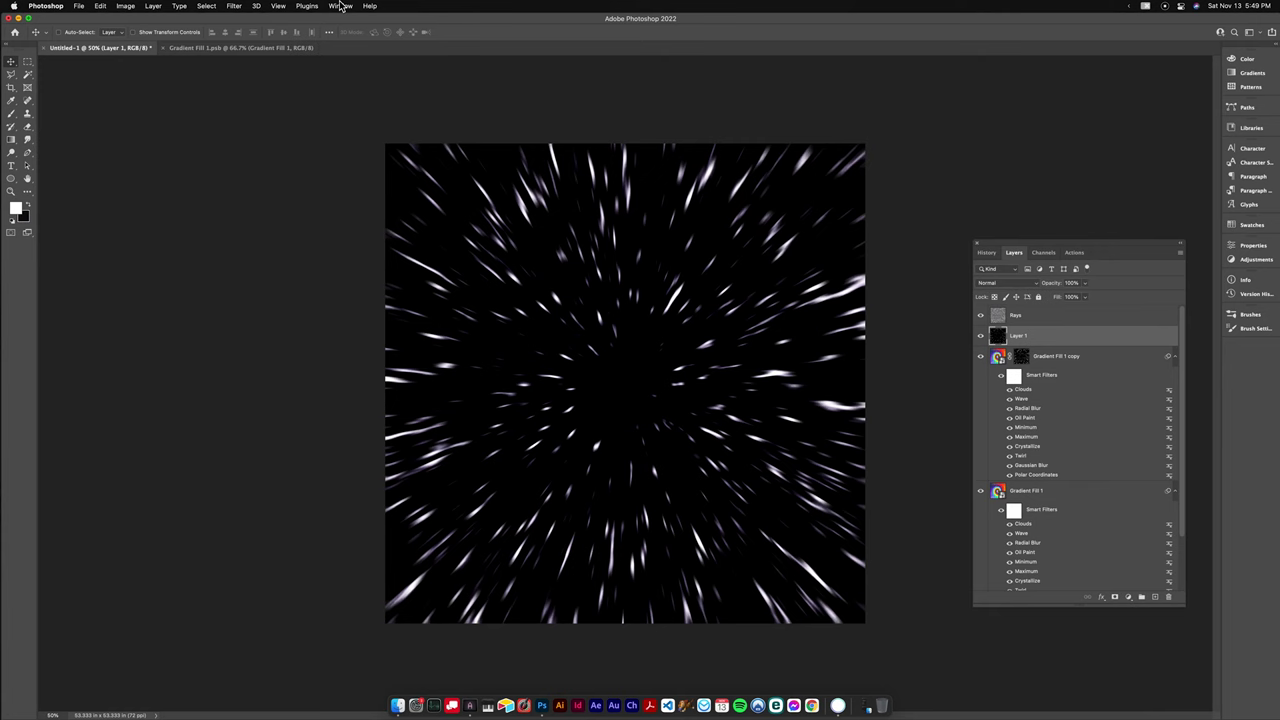
Set Layer 1 to Color Dodge, rotate it 90°, and lower its fill to about 80%.
{"action": "left_click", "coordinate": [1031, 285]}
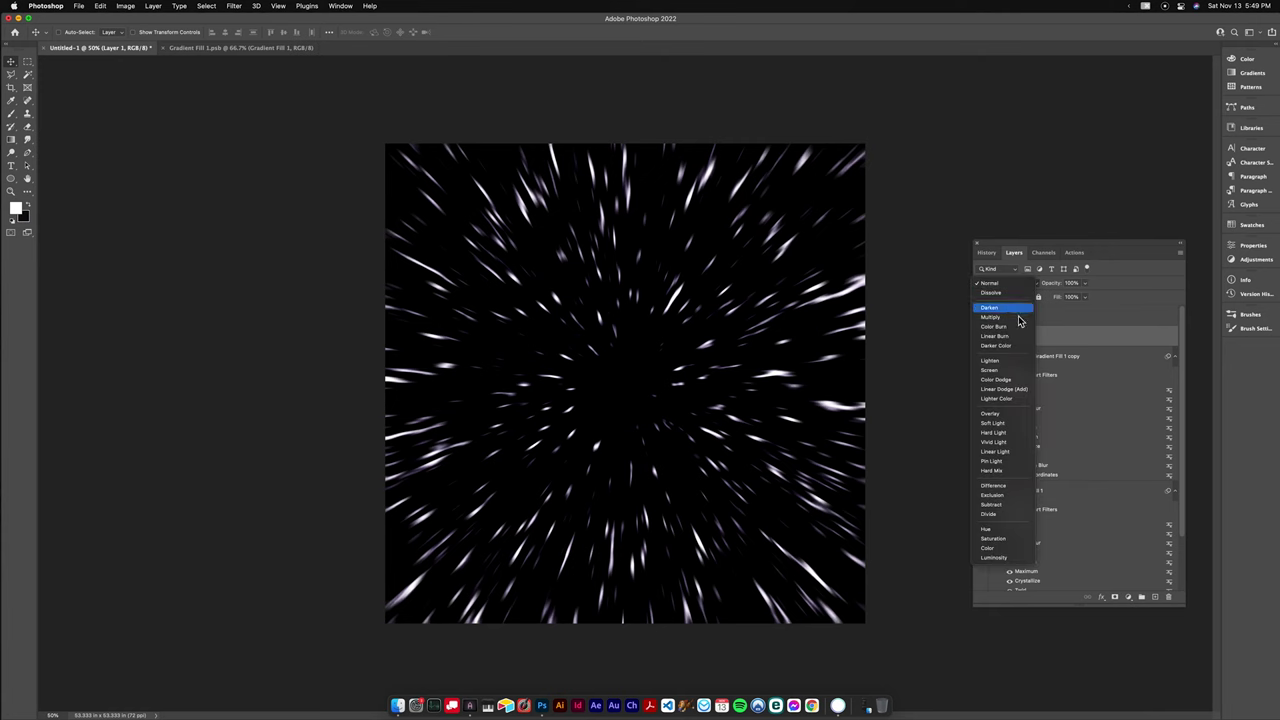
{"action": "left_click", "coordinate": [1012, 381]}
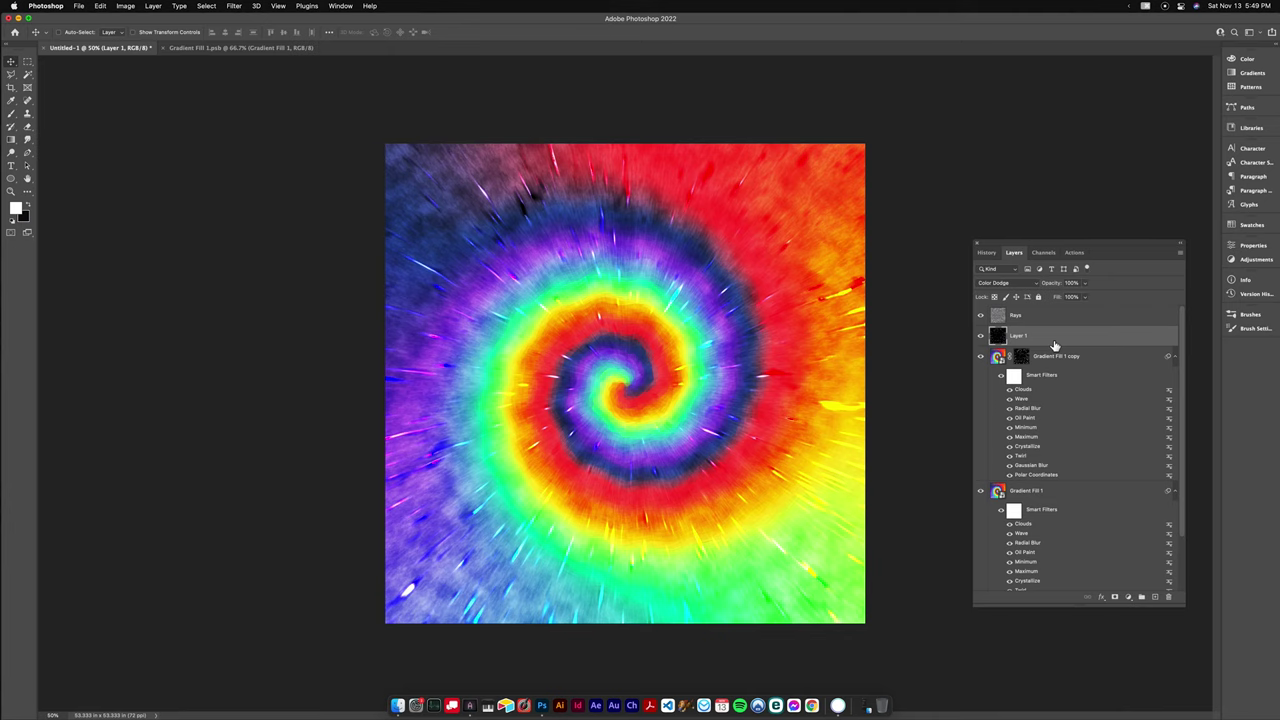
{"action": "key", "text": "ctrl+t"}
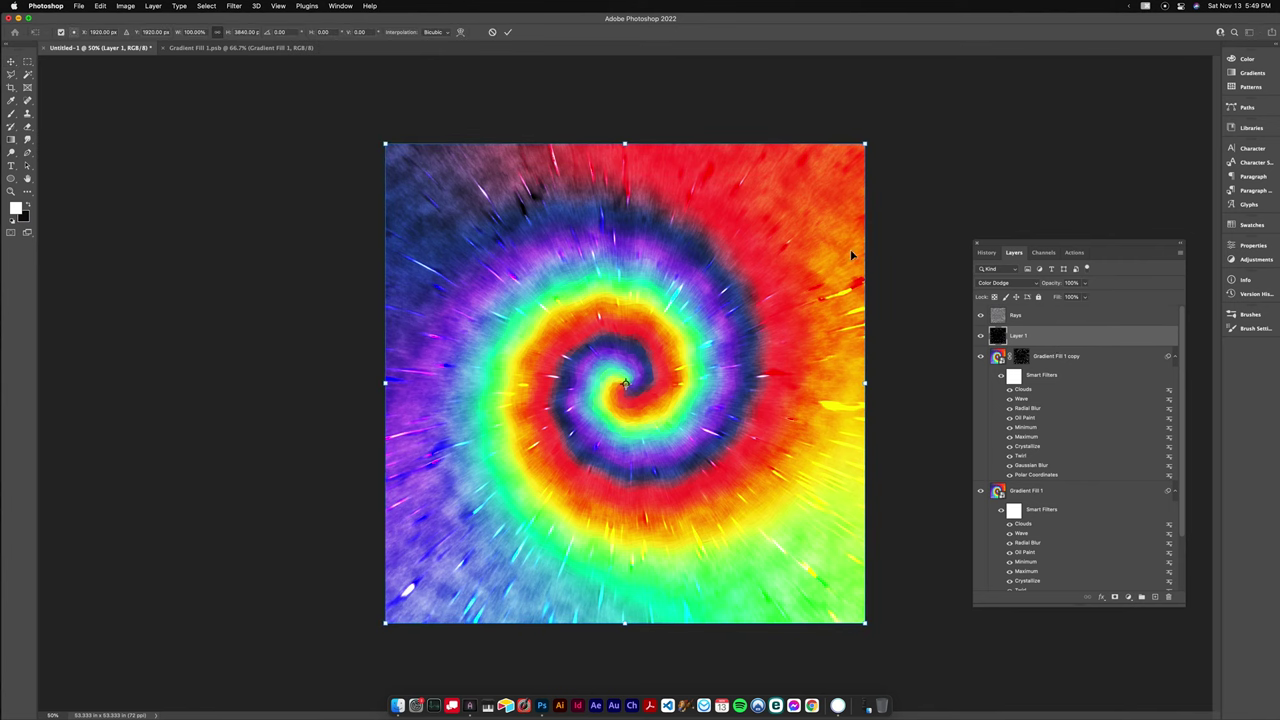
{"action": "left_click_drag", "start_coordinate": [889, 134], "coordinate": [862, 645]}
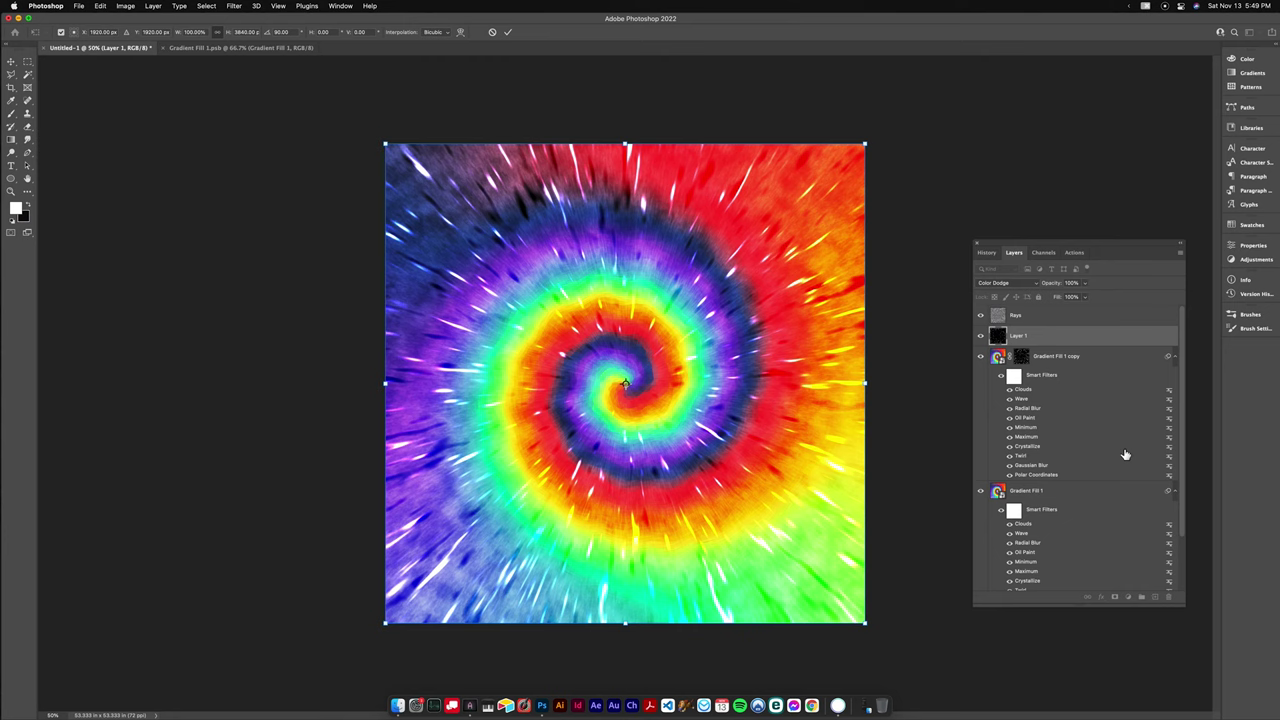
{"action": "key", "text": "Return"}
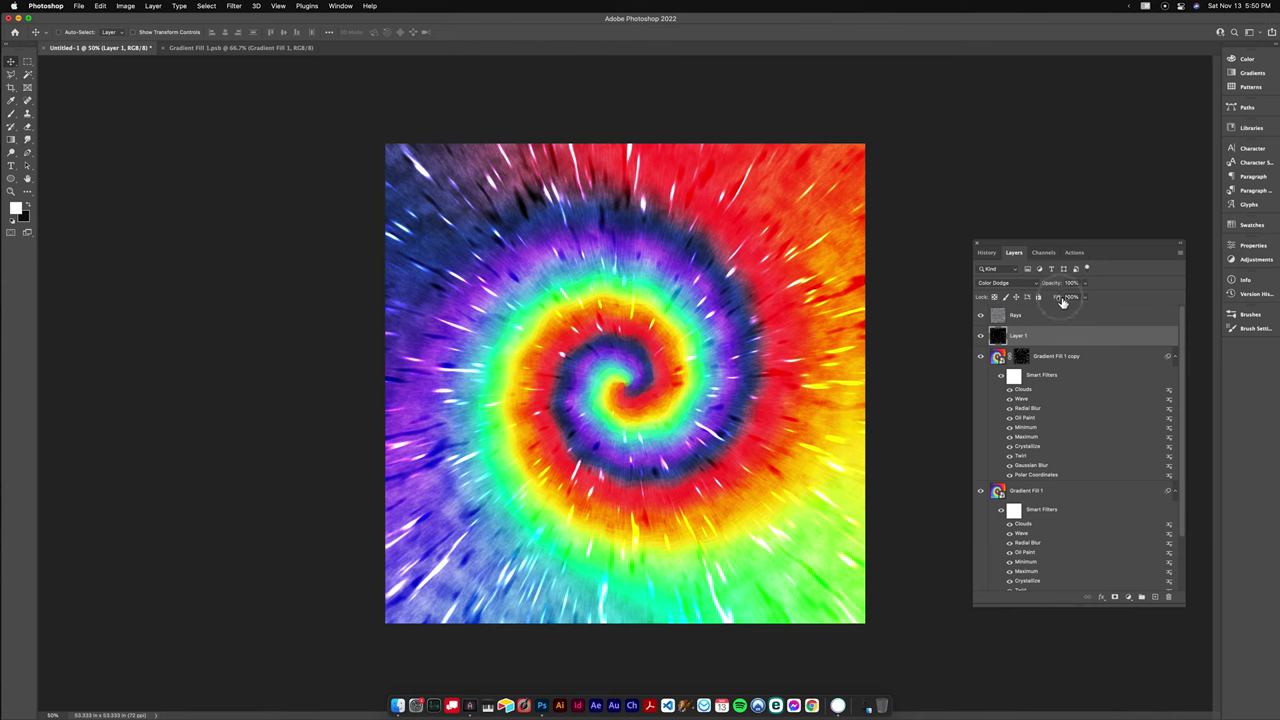
{"action": "left_click_drag", "start_coordinate": [1062, 302], "coordinate": [1042, 302]}
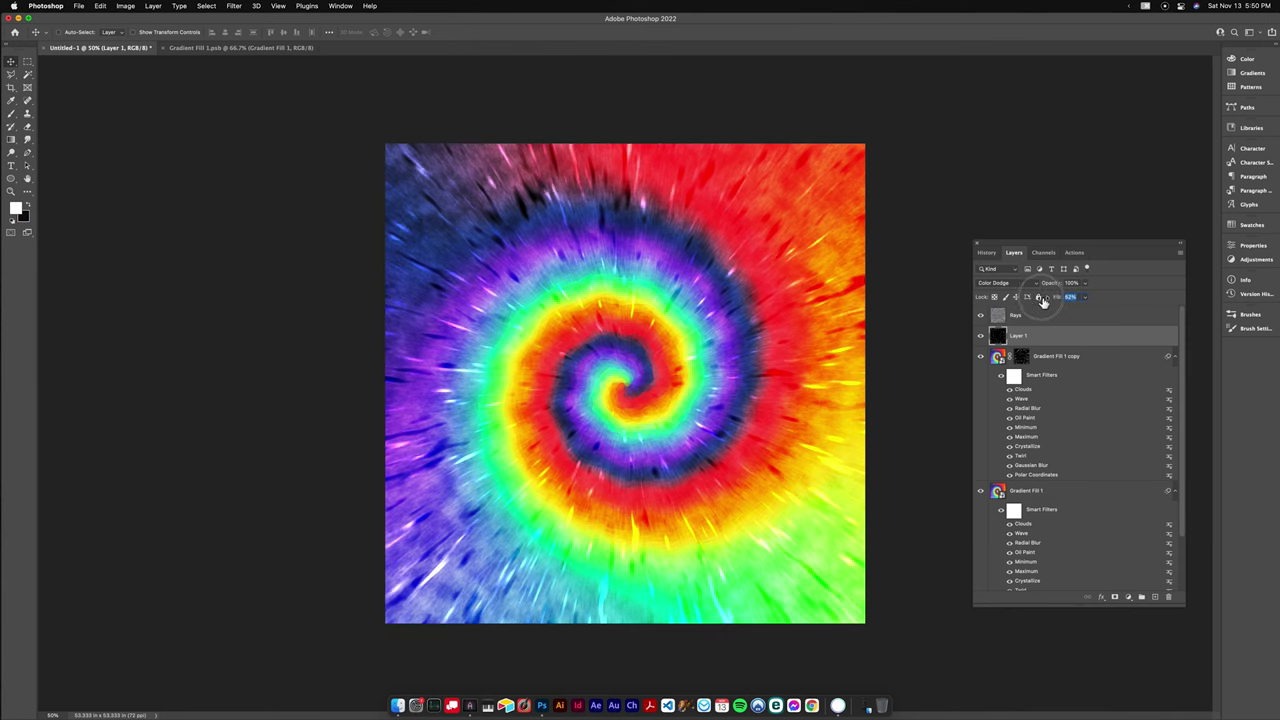
{"action": "left_click", "coordinate": [812, 160]}
Bring the Fibers layer to the front and set it to Overlay at 65% opacity.
{"action": "scroll", "coordinate": [1060, 450], "scroll_direction": "down", "scroll_amount": 3}
{"action": "left_click", "coordinate": [1050, 557]}
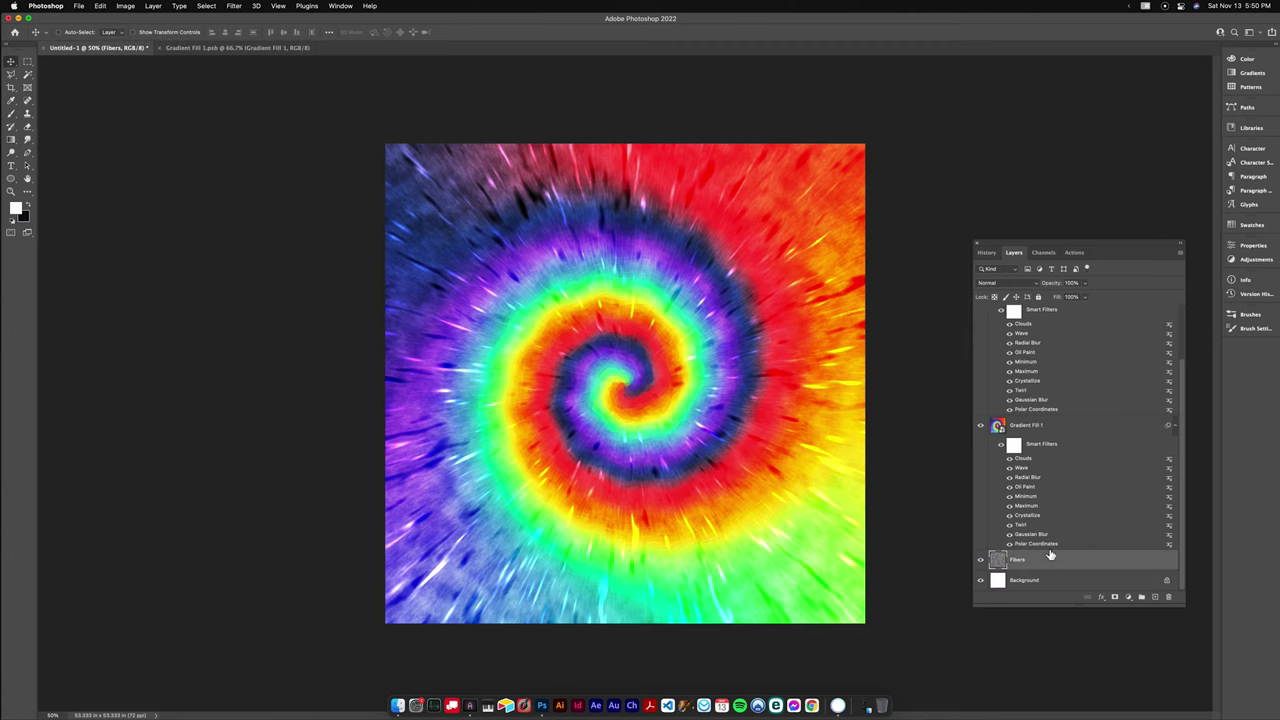
{"action": "key", "text": "super+shift+bracketright"}
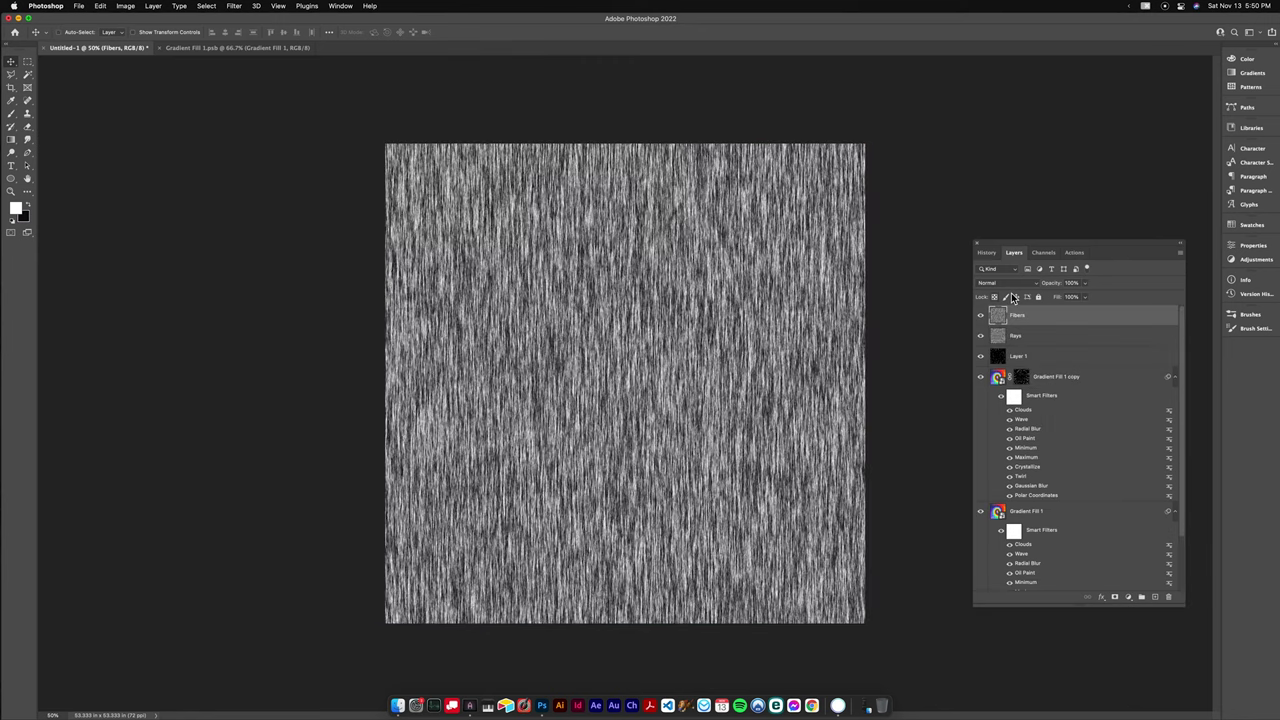
{"action": "left_click", "coordinate": [1005, 283]}
{"action": "left_click", "coordinate": [1005, 412]}
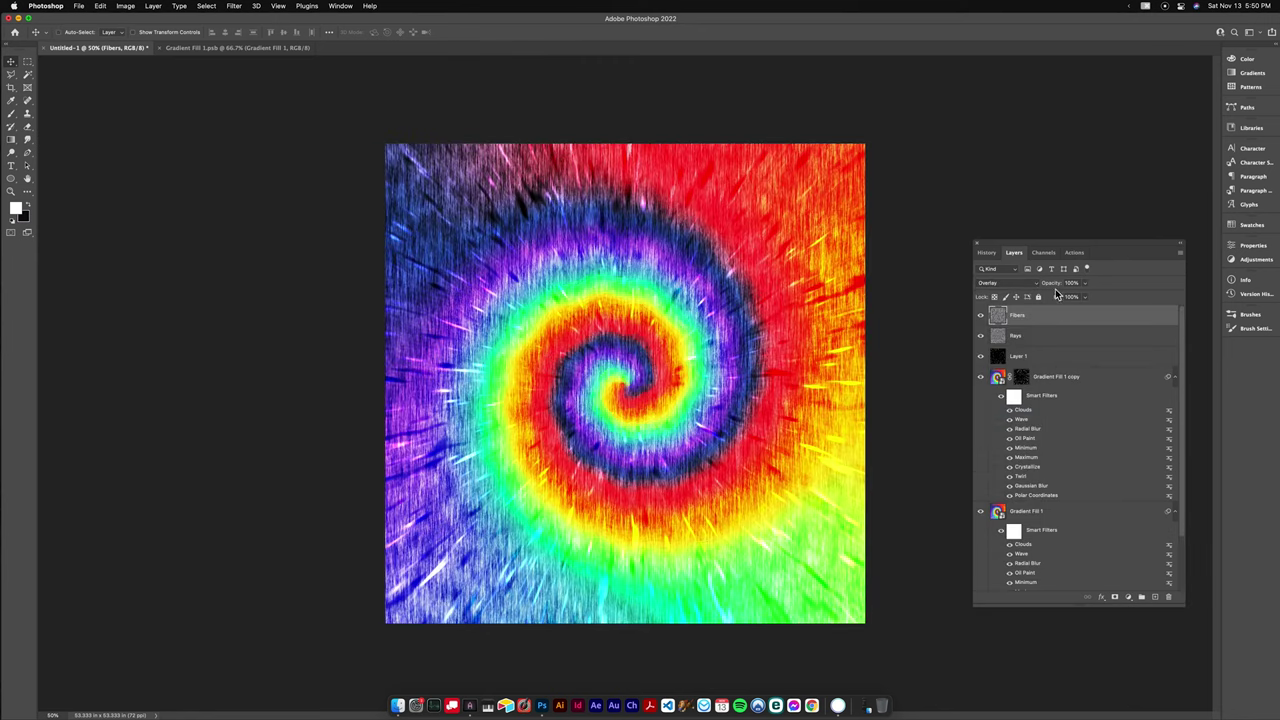
{"action": "left_click_drag", "start_coordinate": [1050, 284], "coordinate": [1018, 288]}
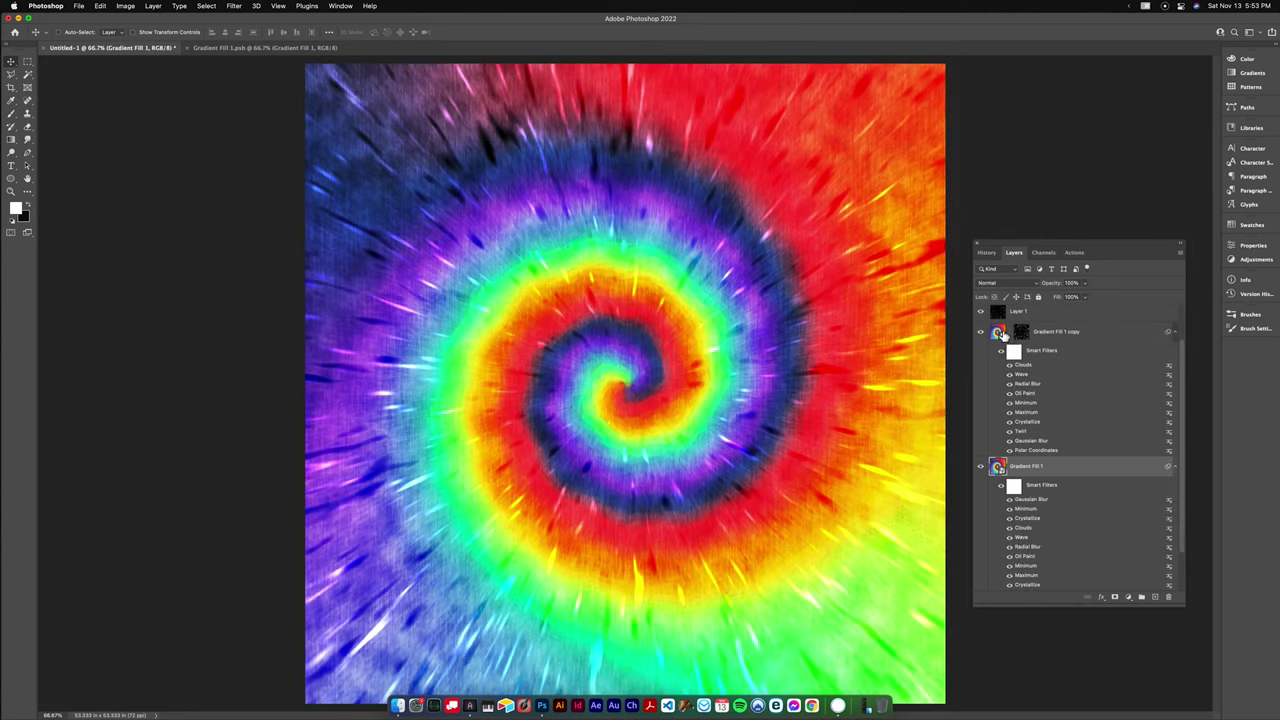
Enlarge the Gradient Fill 1 copy slightly so it extends past the canvas edges.
{"action": "left_click", "coordinate": [998, 334]}
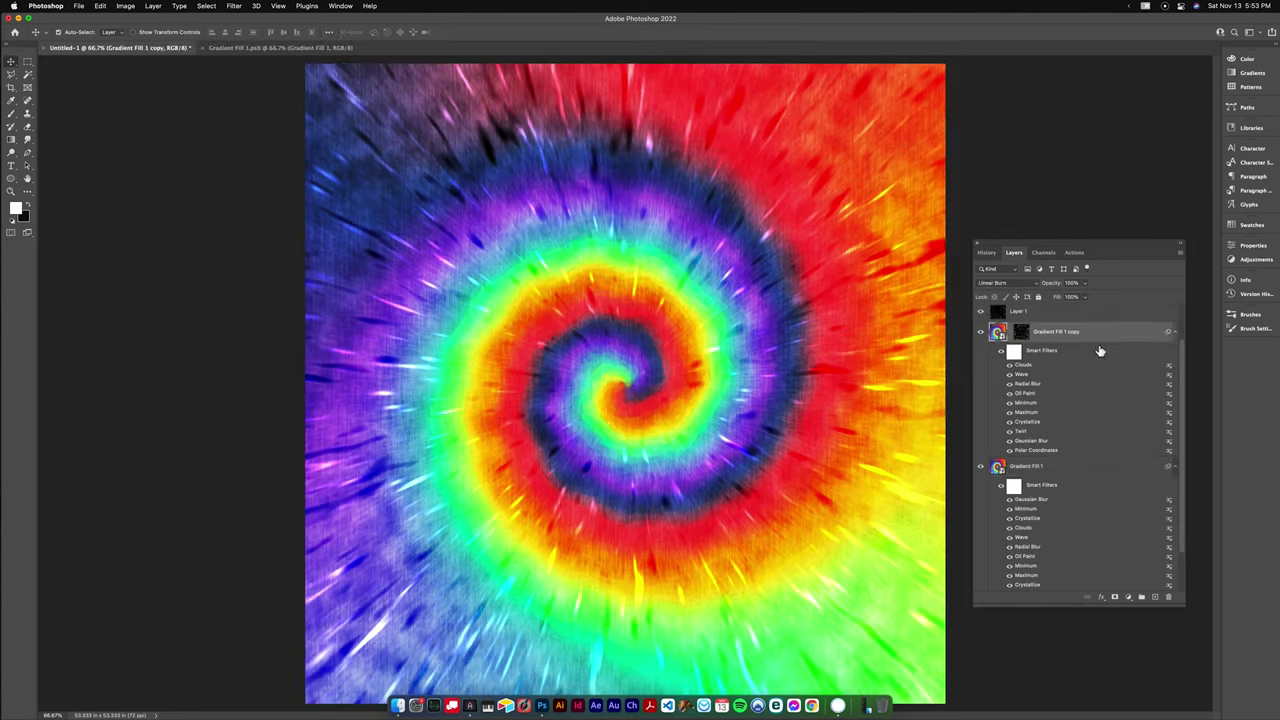
{"action": "key", "text": "super+t"}
{"action": "key", "text": "Return"}
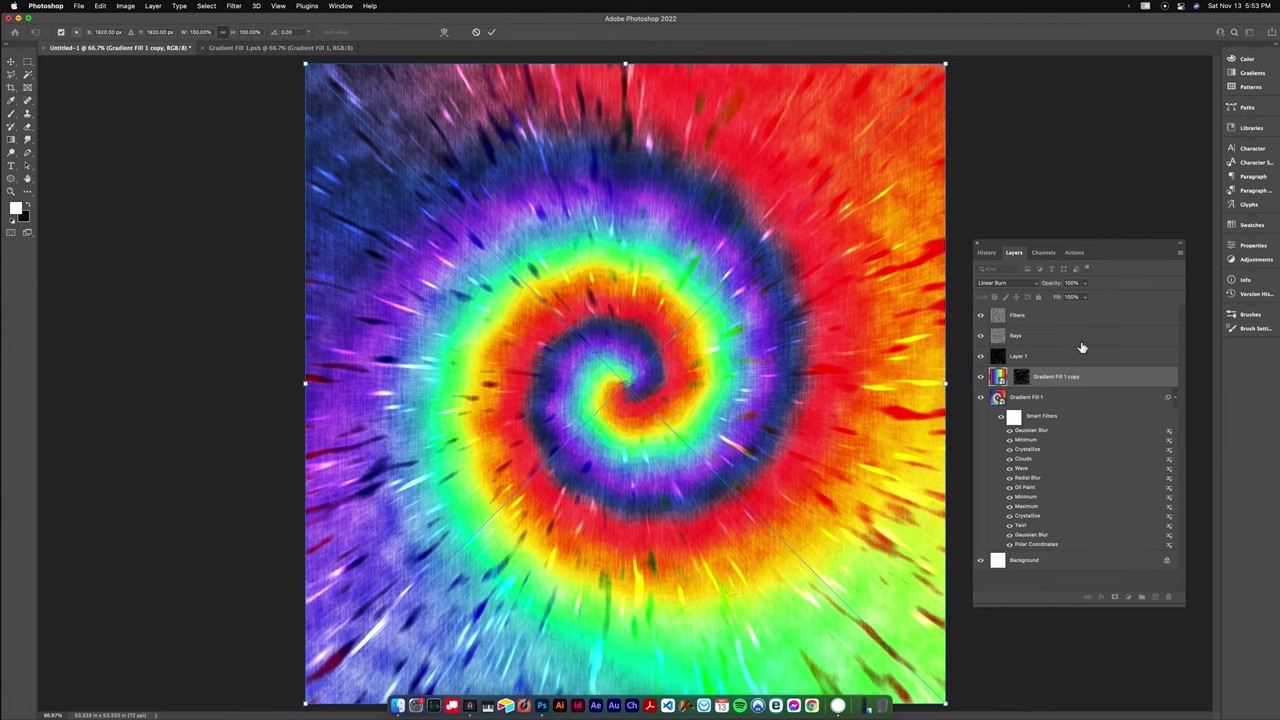
{"action": "key", "text": "super+minus"}
{"action": "key", "text": "super+minus"}
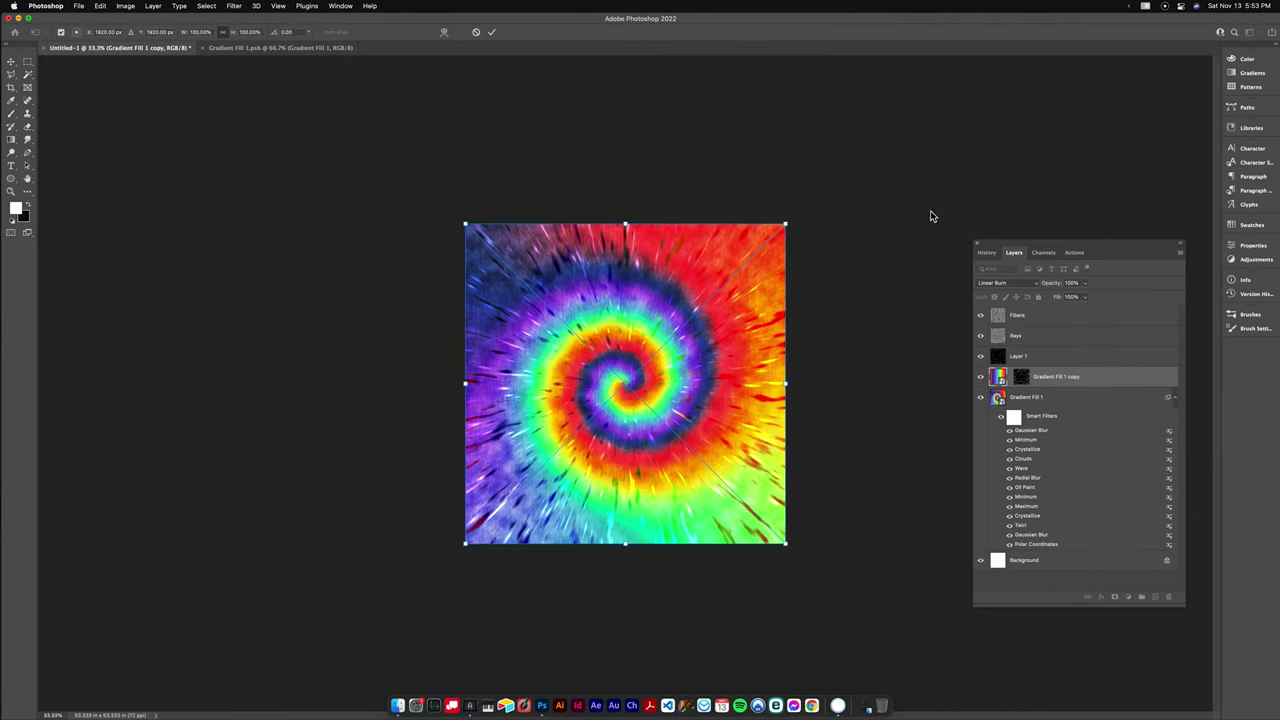
{"action": "left_click_drag", "start_coordinate": [790, 226], "coordinate": [812, 205]}
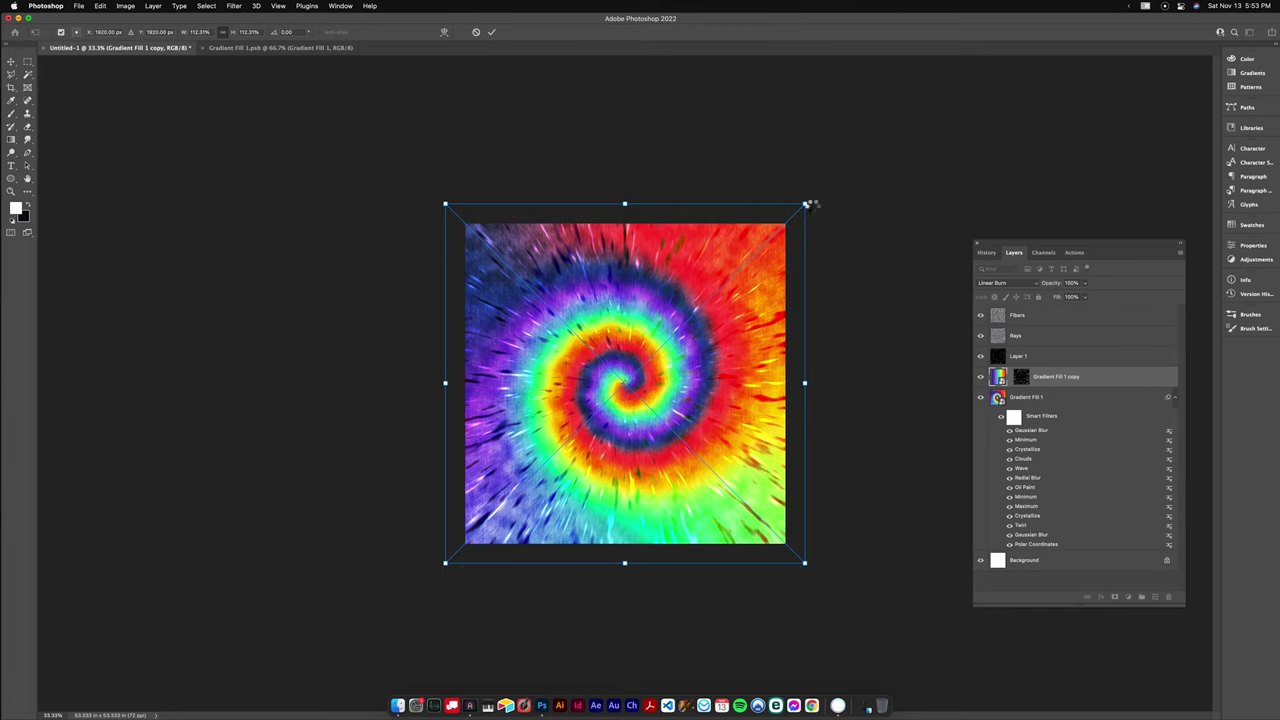
{"action": "key", "text": "Return"}
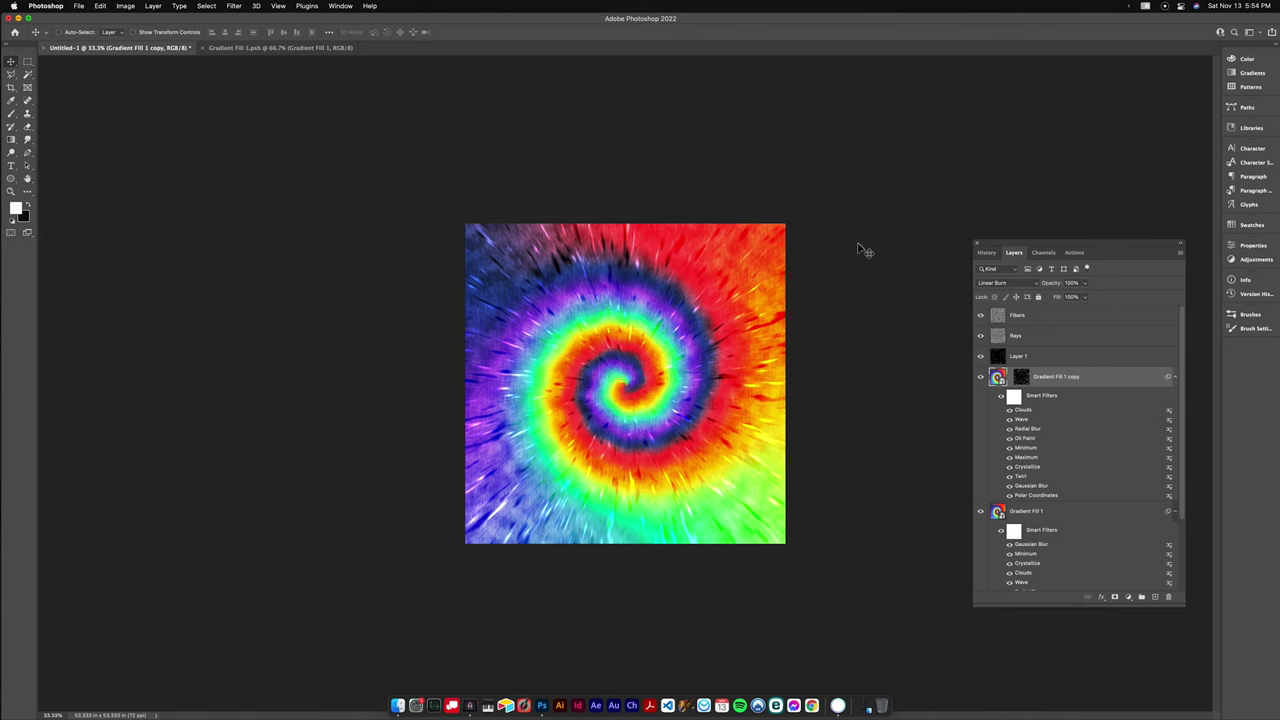
{"action": "key", "text": "super+equal"}
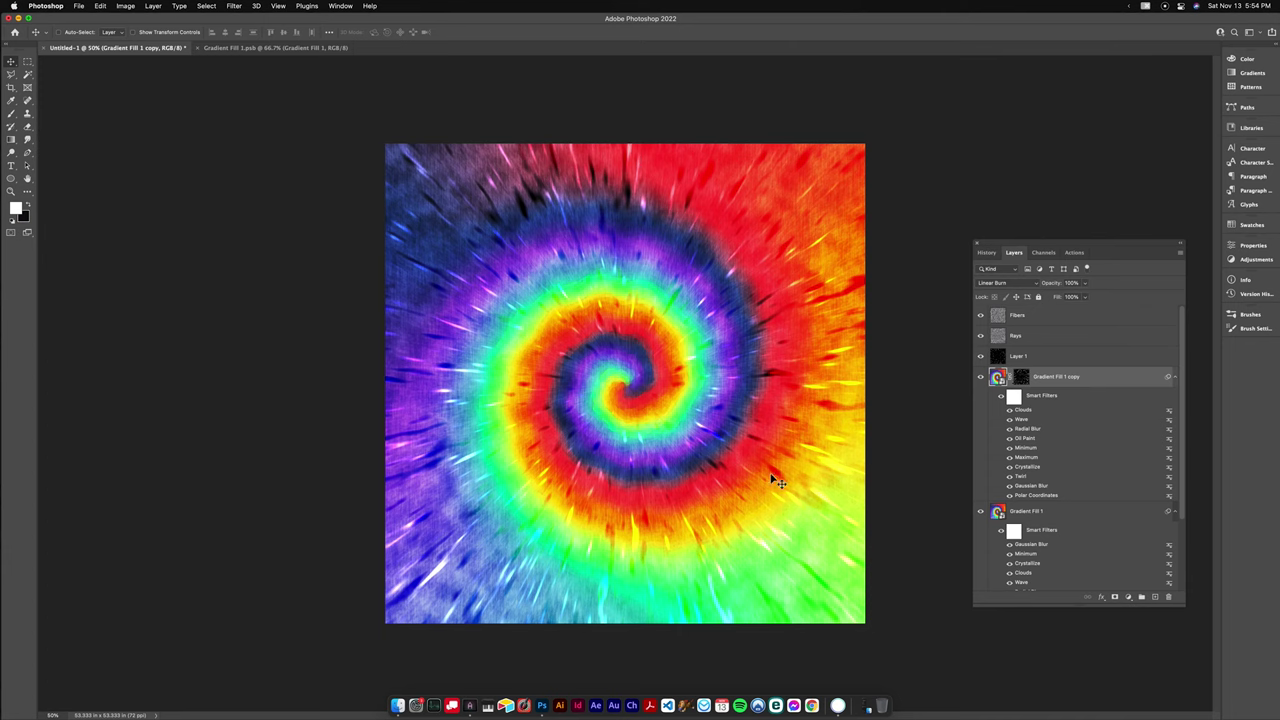
{"action": "double_click", "coordinate": [998, 377]}
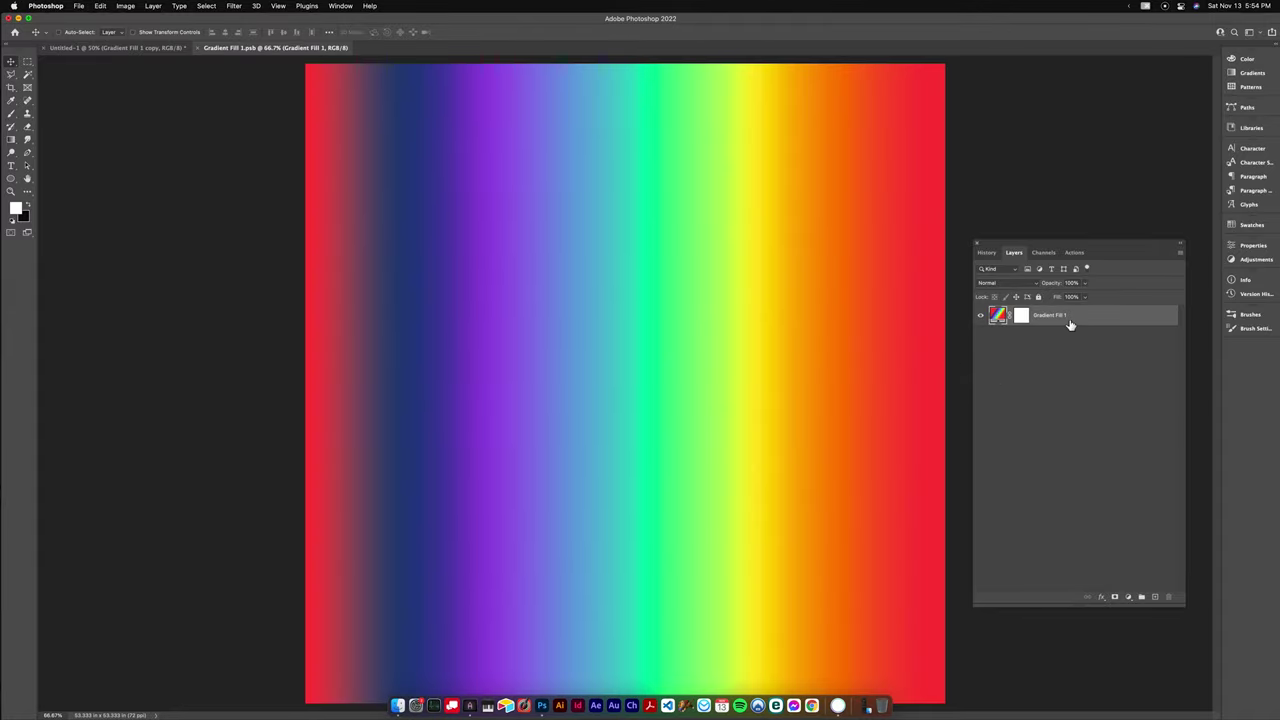
{"action": "double_click", "coordinate": [997, 315]}
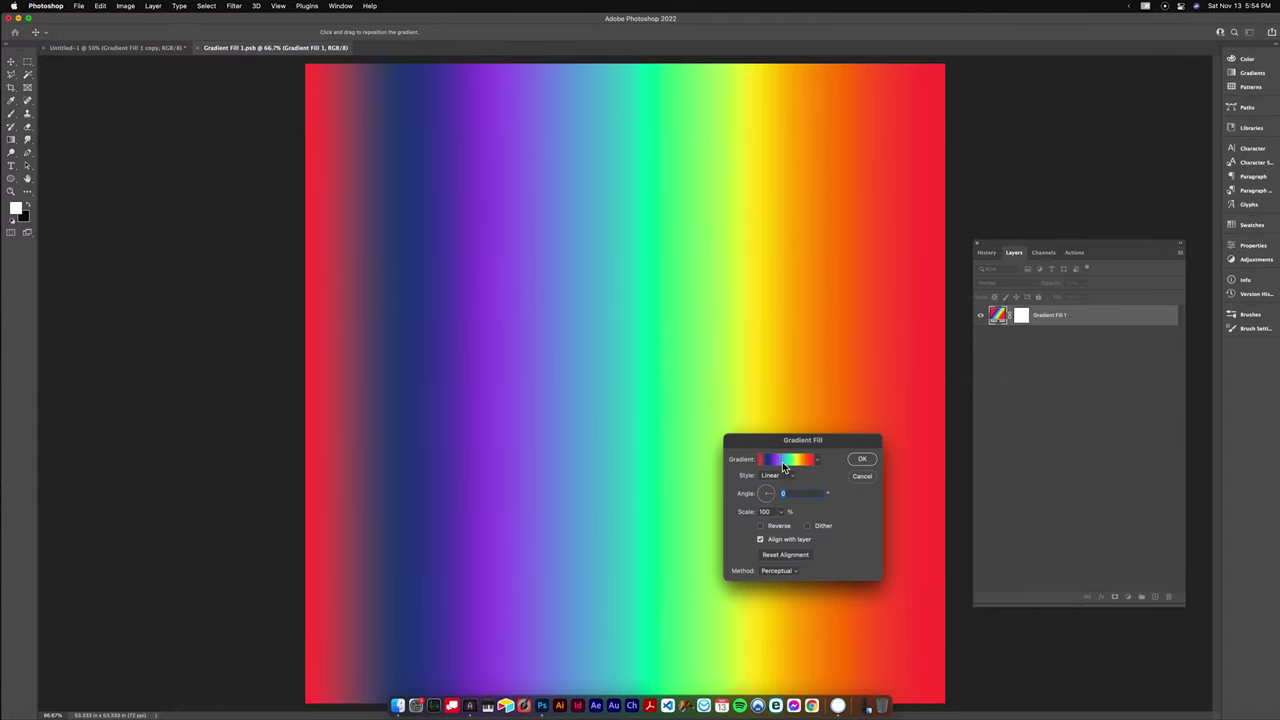
{"action": "left_click", "coordinate": [784, 461]}
{"action": "left_click_drag", "start_coordinate": [767, 488], "coordinate": [821, 512]}
{"action": "left_click_drag", "start_coordinate": [848, 488], "coordinate": [903, 512]}
{"action": "left_click_drag", "start_coordinate": [875, 488], "coordinate": [845, 488]}
{"action": "left_click", "coordinate": [787, 488]}
{"action": "left_click", "coordinate": [887, 488]}
{"action": "left_click_drag", "start_coordinate": [927, 488], "coordinate": [912, 488]}
{"action": "left_click", "coordinate": [923, 344]}
{"action": "key", "text": "Return"}
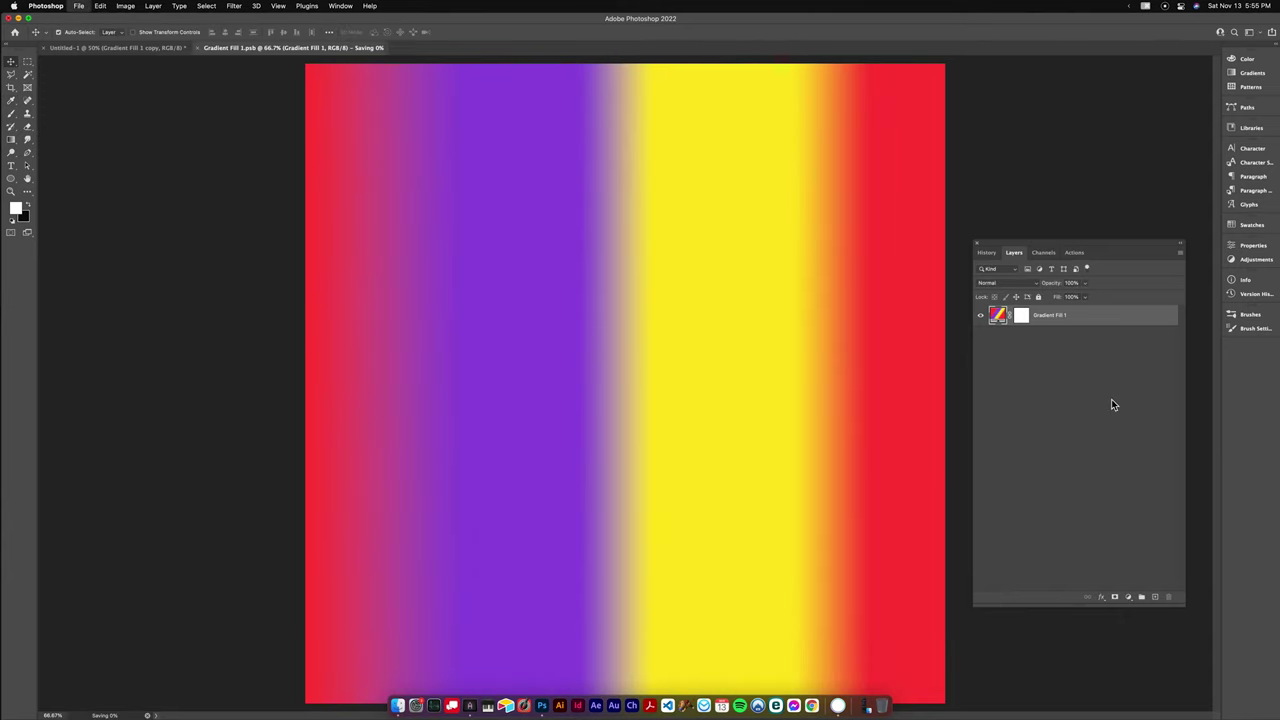
{"action": "key", "text": "super+s"}
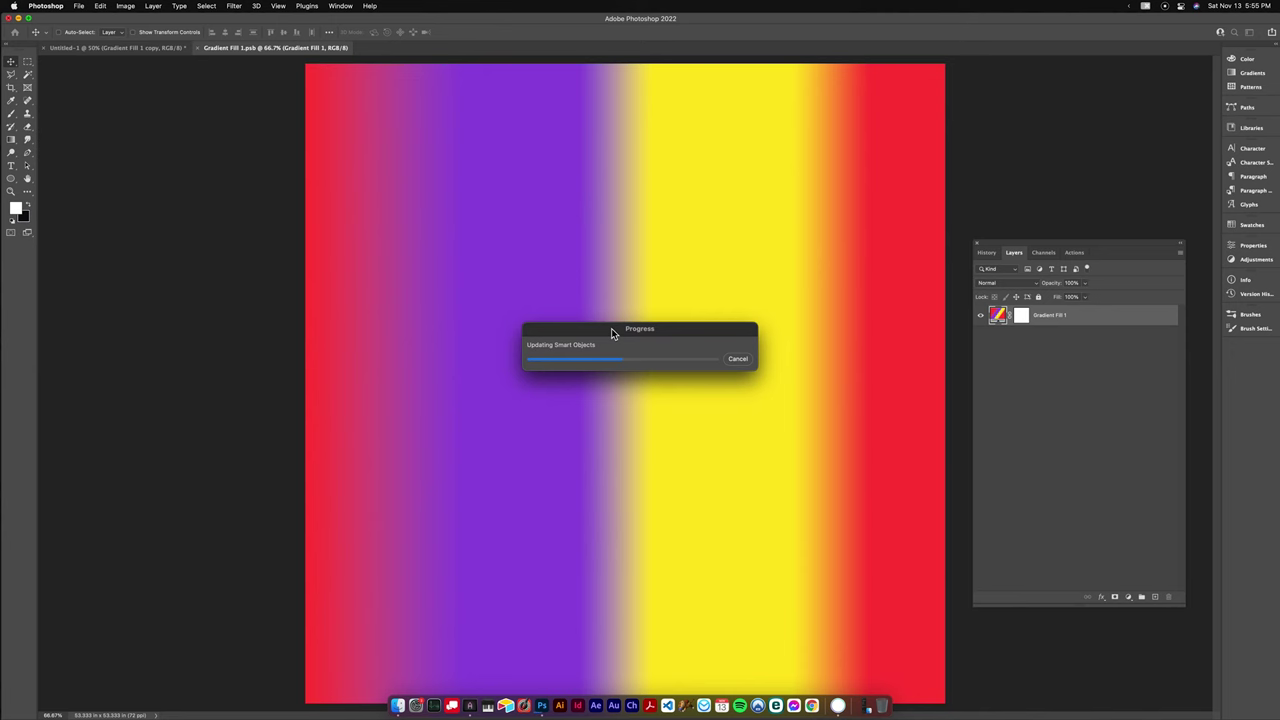
{"action": "left_click", "coordinate": [128, 48]}
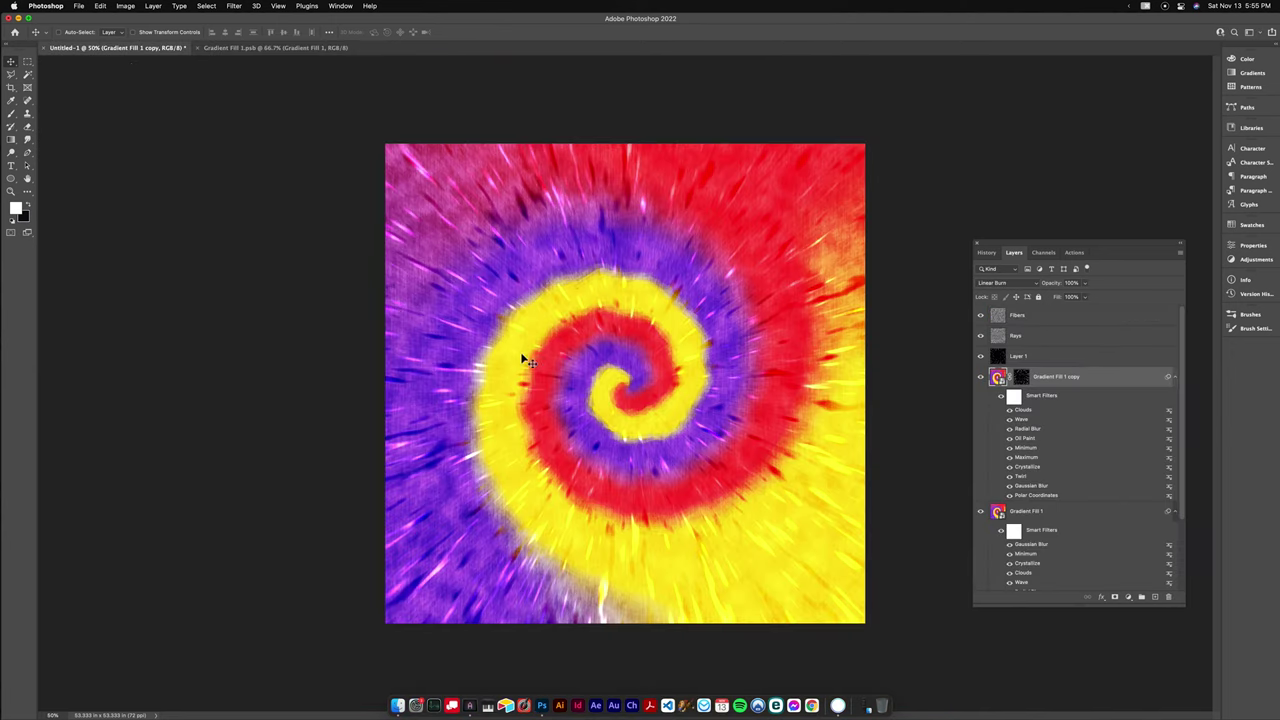
{"action": "key", "text": "super+z"}
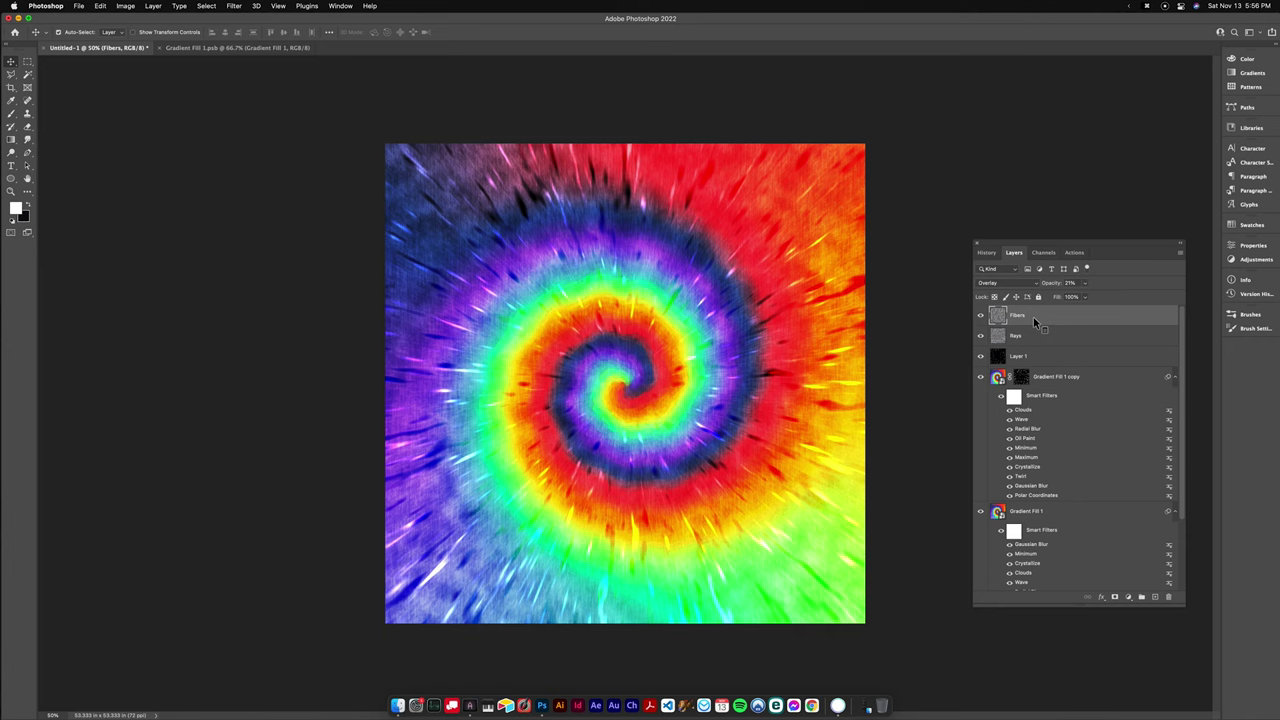
Stamp all visible layers into a new Layer 2 and add Camera Raw grain with darker corners.
{"action": "key", "text": "alt+shift+super+e"}
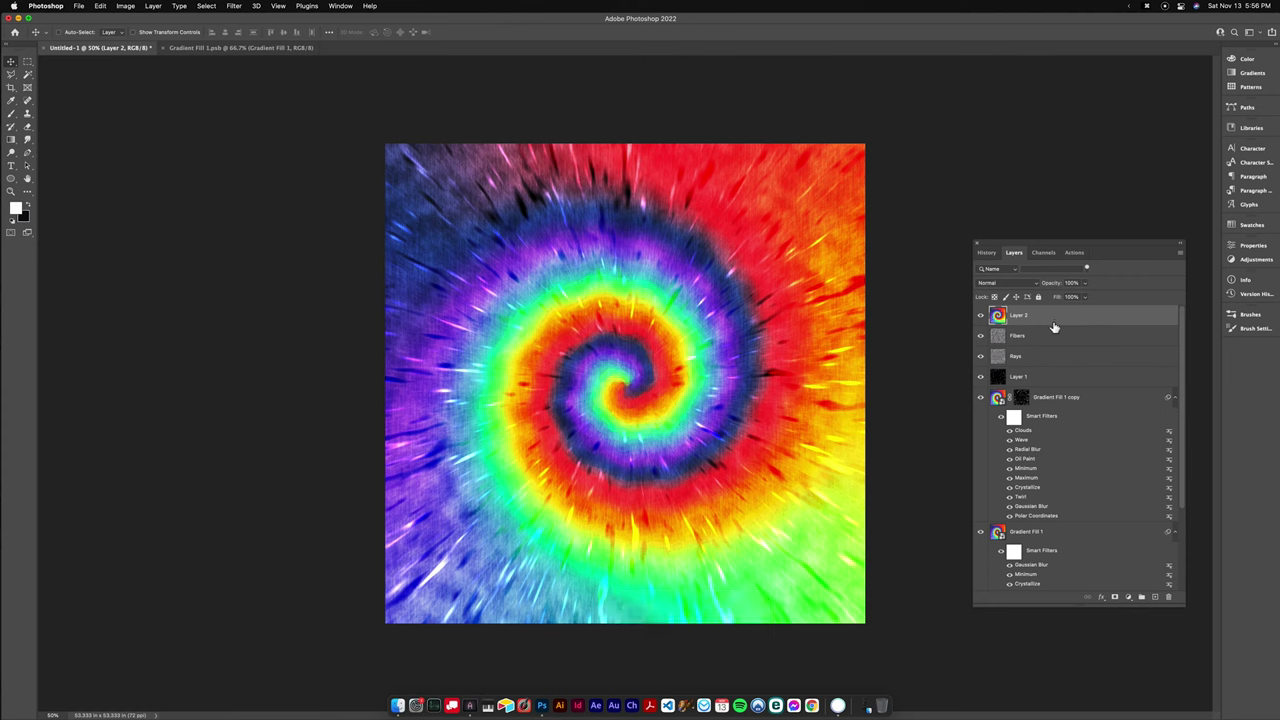
{"action": "key", "text": "super+a"}
{"action": "left_click", "coordinate": [234, 6]}
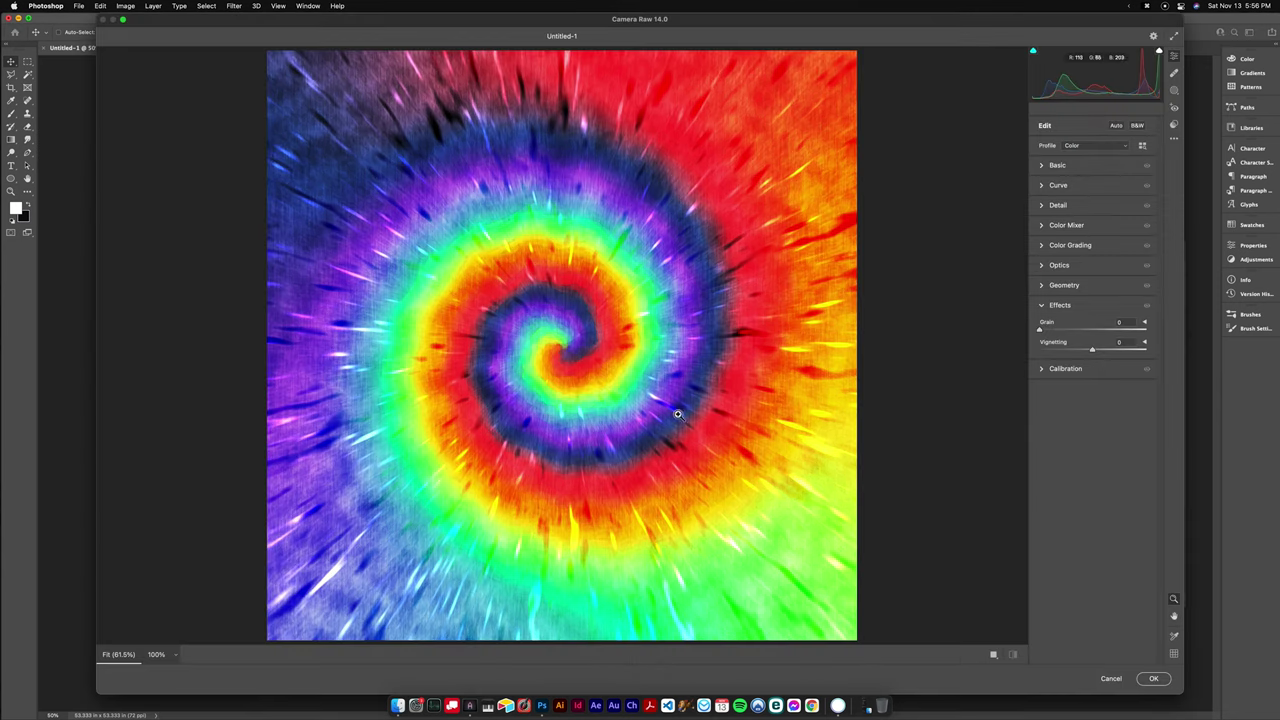
{"action": "left_click_drag", "start_coordinate": [1041, 329], "coordinate": [1063, 350]}
Reshape the tone curve, adjust clarity and texture, and lower dehaze and vibrance slightly.
{"action": "left_click", "coordinate": [1043, 187]}
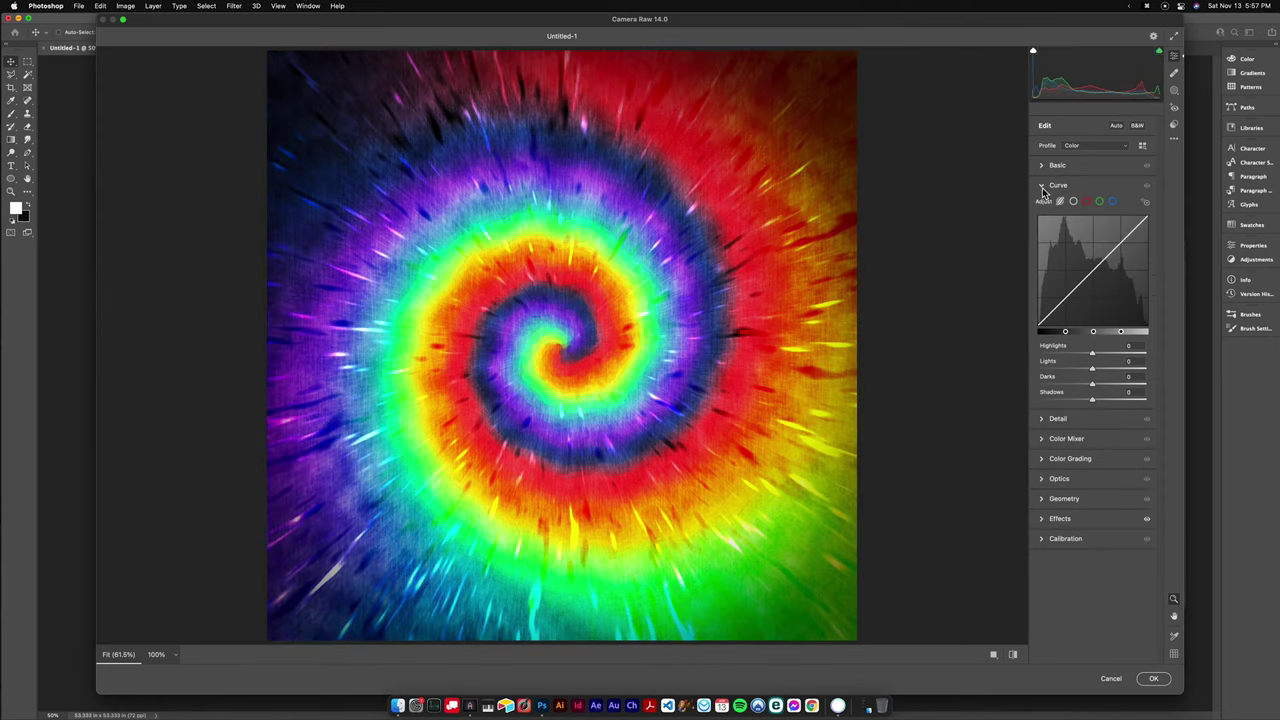
{"action": "left_click_drag", "start_coordinate": [1093, 272], "coordinate": [1096, 216]}
{"action": "left_click", "coordinate": [1050, 165]}
{"action": "left_click_drag", "start_coordinate": [1097, 365], "coordinate": [1063, 346]}
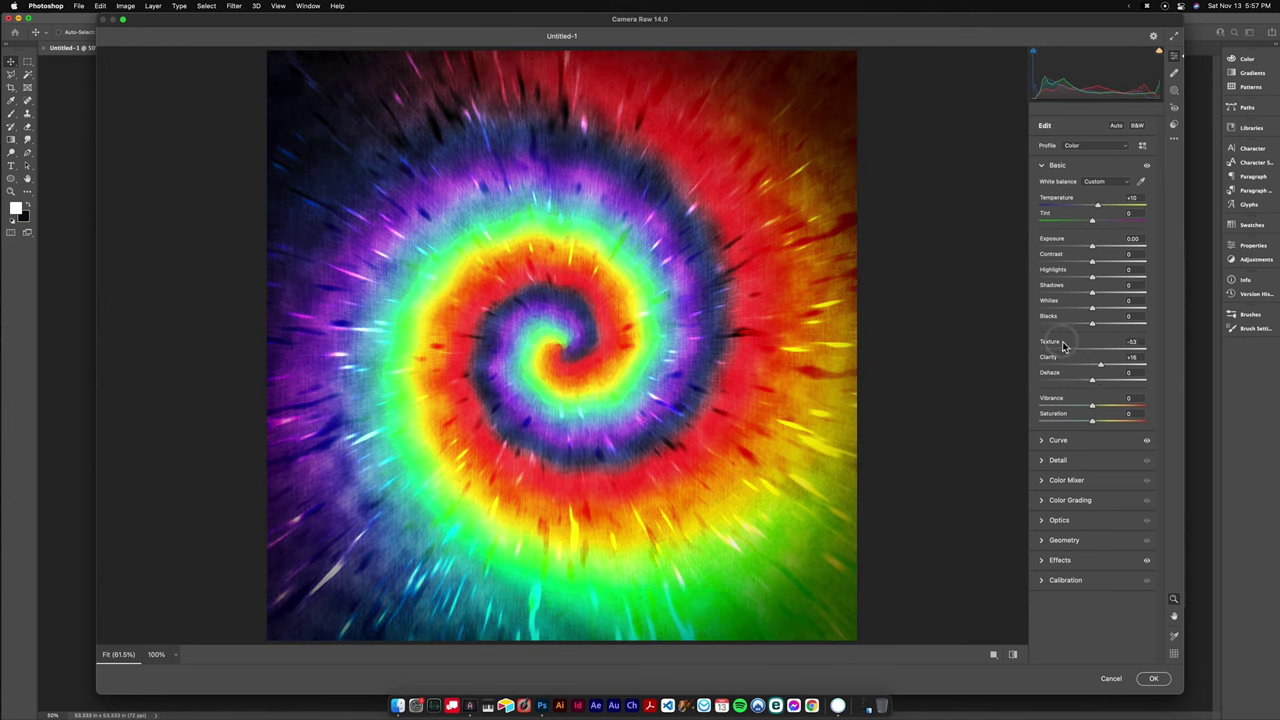
{"action": "left_click_drag", "start_coordinate": [1120, 386], "coordinate": [1094, 427]}
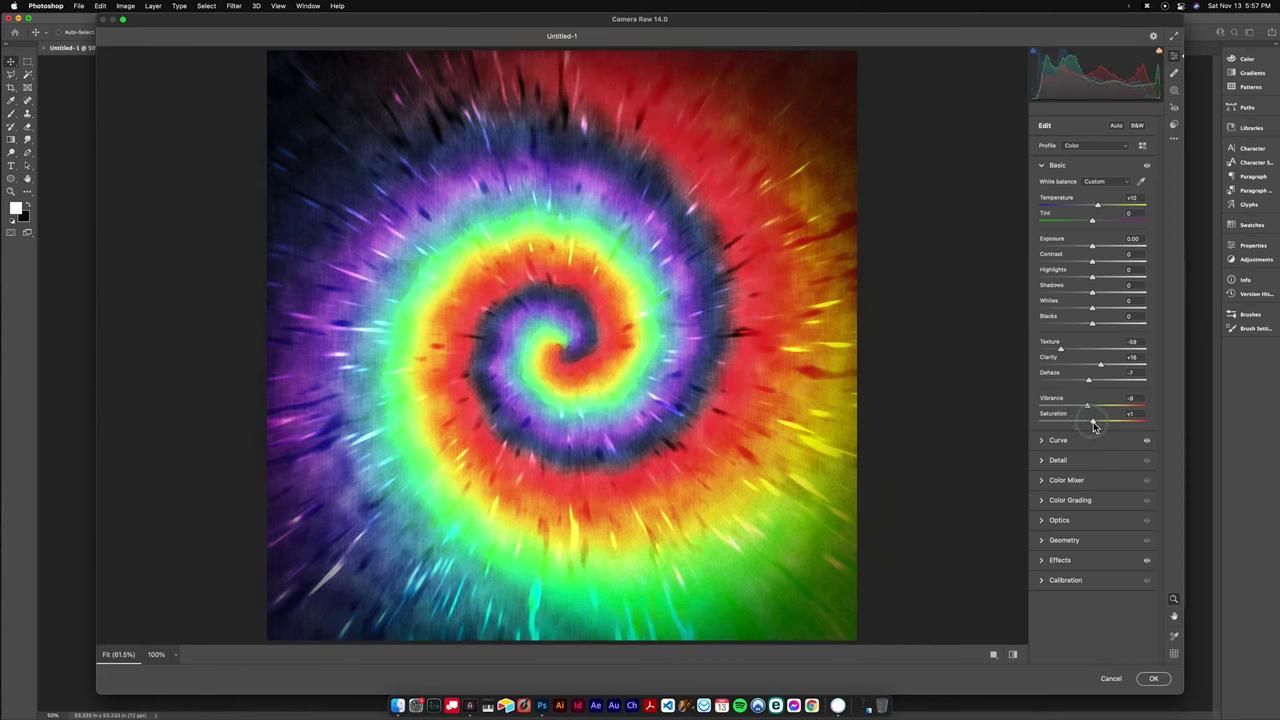
Darken the image corners with lens-correction vignetting.
{"action": "left_click", "coordinate": [1052, 520]}
{"action": "left_click_drag", "start_coordinate": [1092, 309], "coordinate": [1119, 325]}
{"action": "left_click", "coordinate": [1043, 373]}
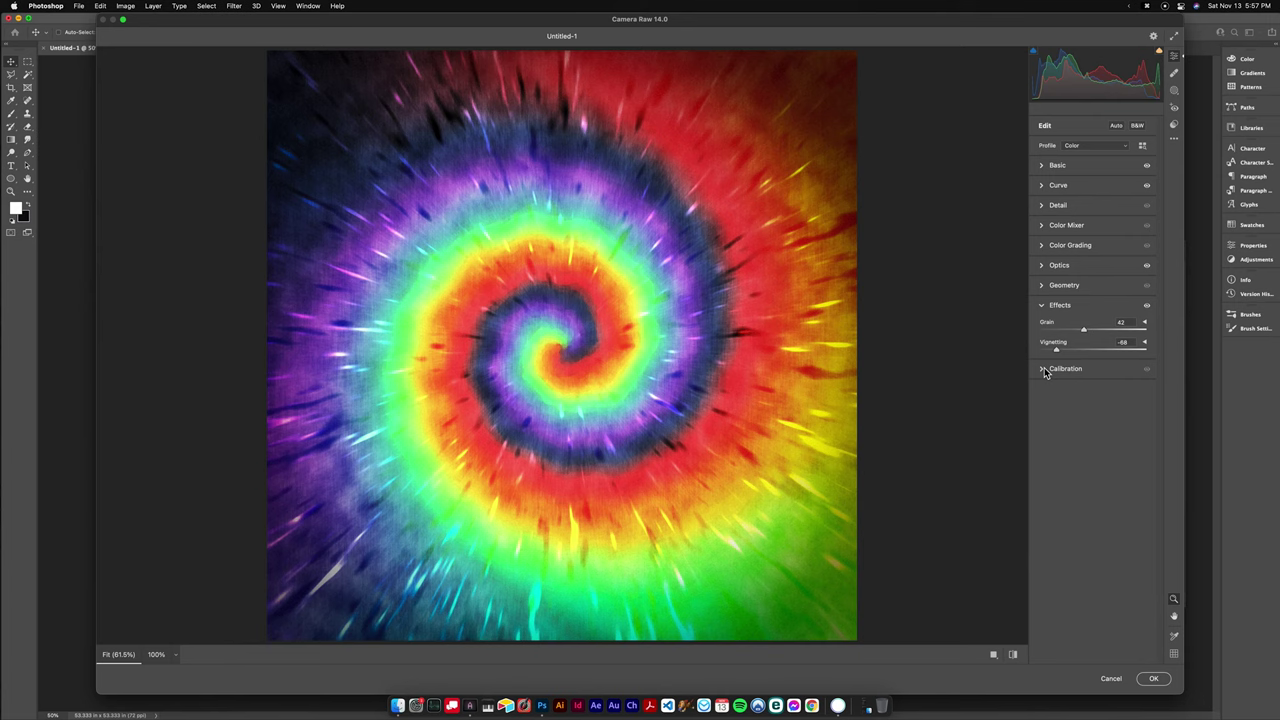
{"action": "left_click", "coordinate": [1060, 370]}
{"action": "left_click", "coordinate": [1062, 326]}
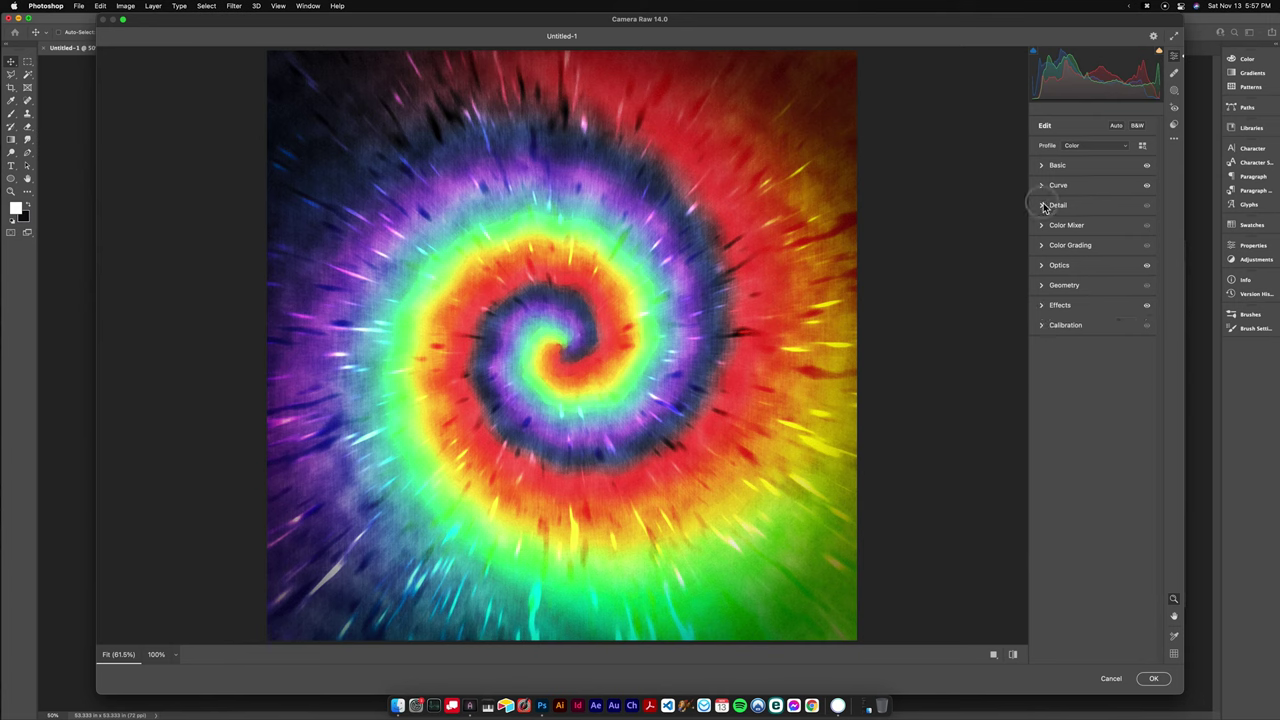
Adjust sharpening and noise reduction, raise exposure to +0.45, and apply the Camera Raw grading.
{"action": "left_click", "coordinate": [1057, 205]}
{"action": "left_click_drag", "start_coordinate": [1042, 229], "coordinate": [1077, 252]}
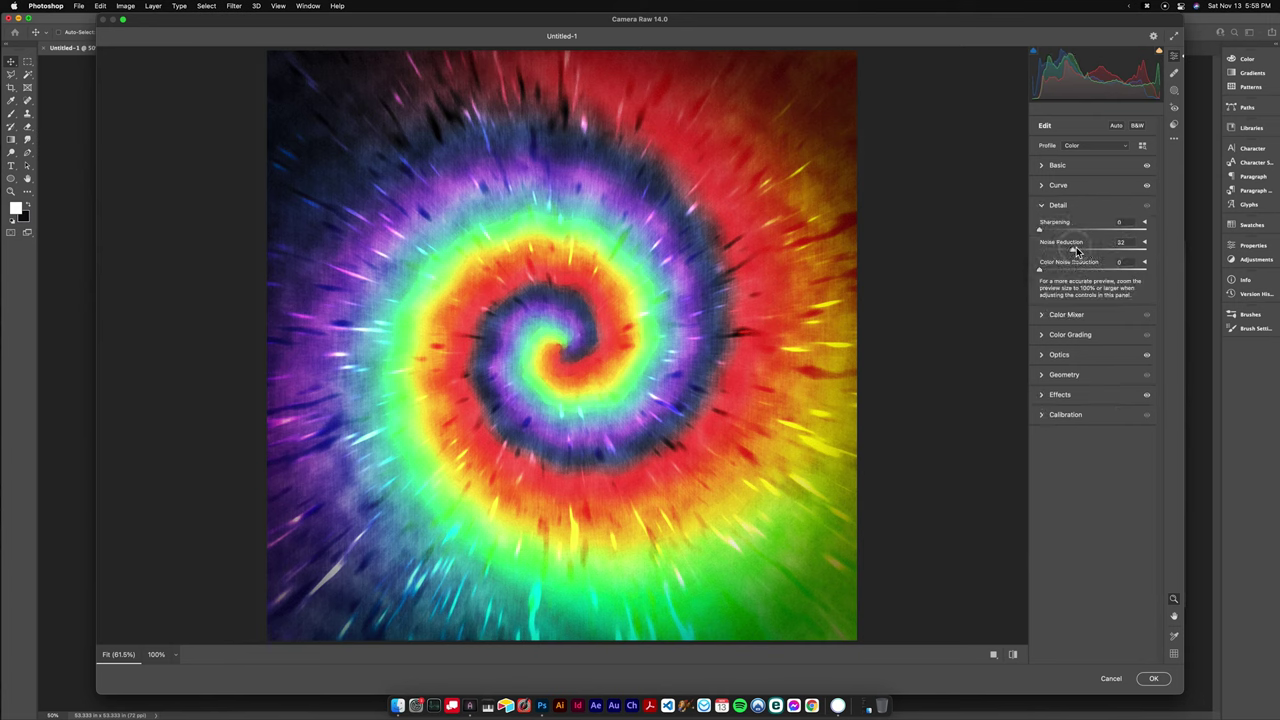
{"action": "left_click", "coordinate": [1052, 165]}
{"action": "left_click_drag", "start_coordinate": [1090, 248], "coordinate": [1093, 250]}
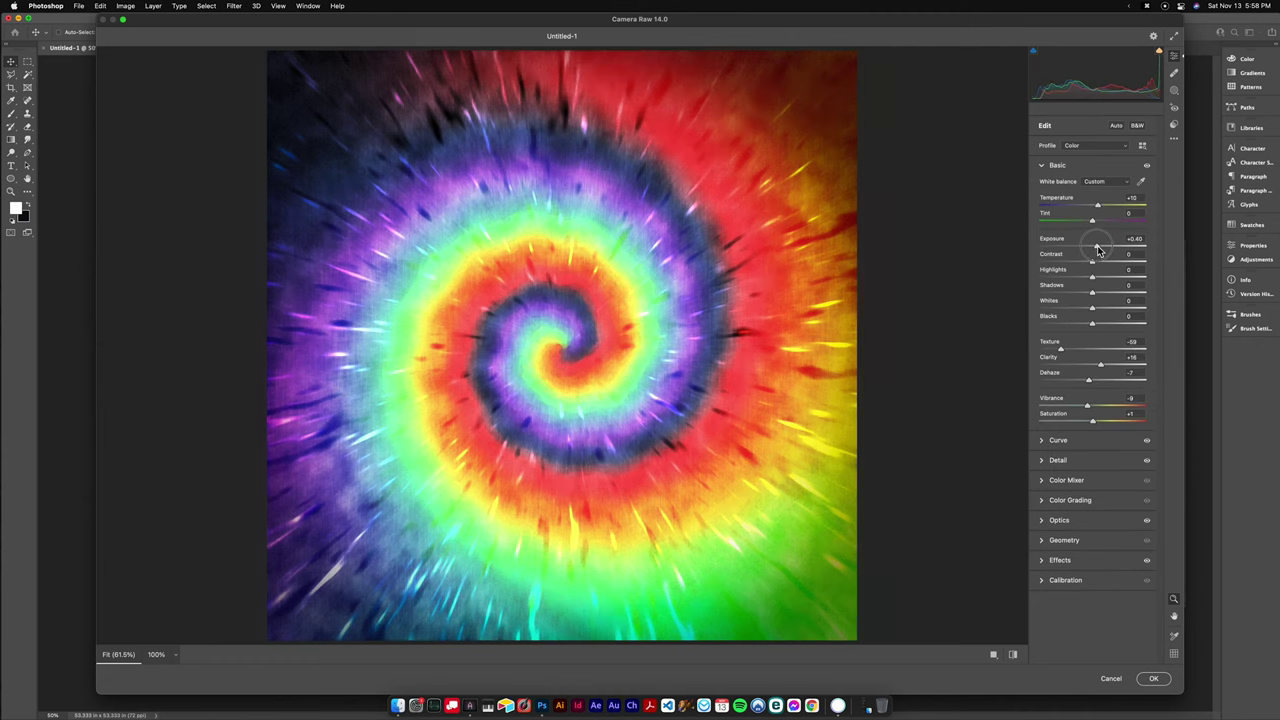
{"action": "left_click", "coordinate": [1154, 679]}
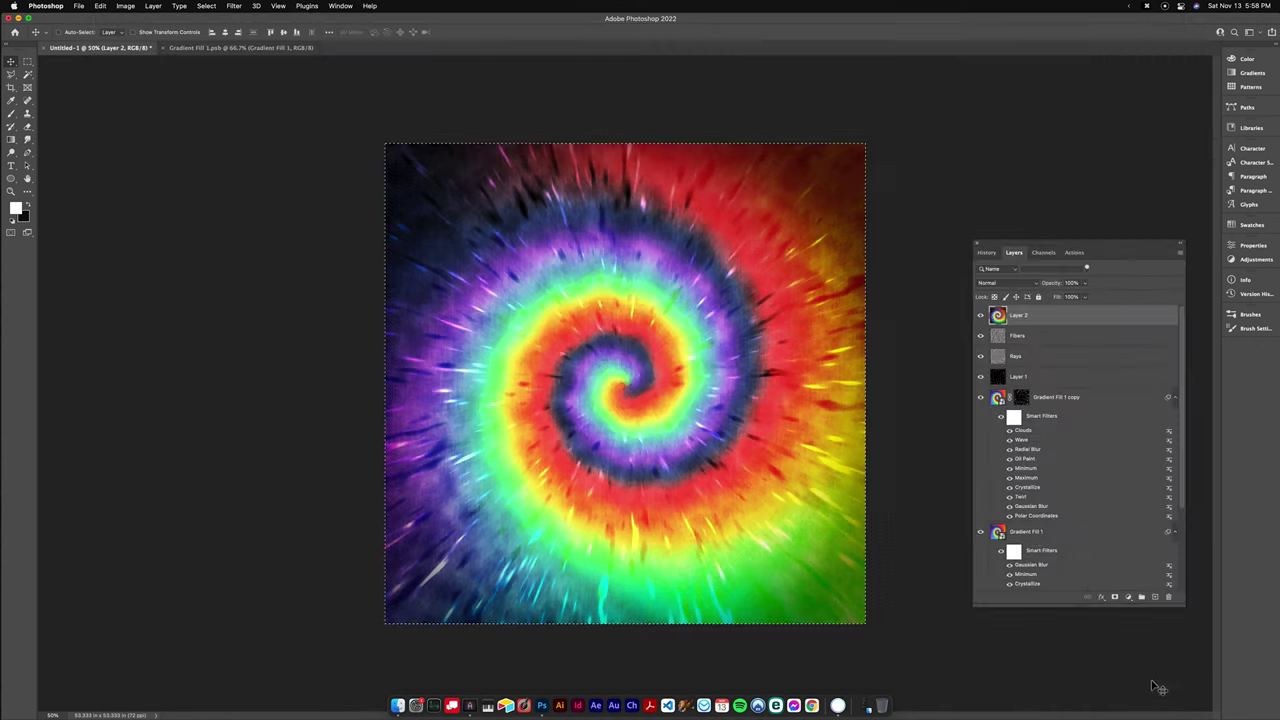
Distort Layer 2 by pulling all four corners past the canvas edges, nudge it up, and commit.
{"action": "left_click", "coordinate": [100, 6]}
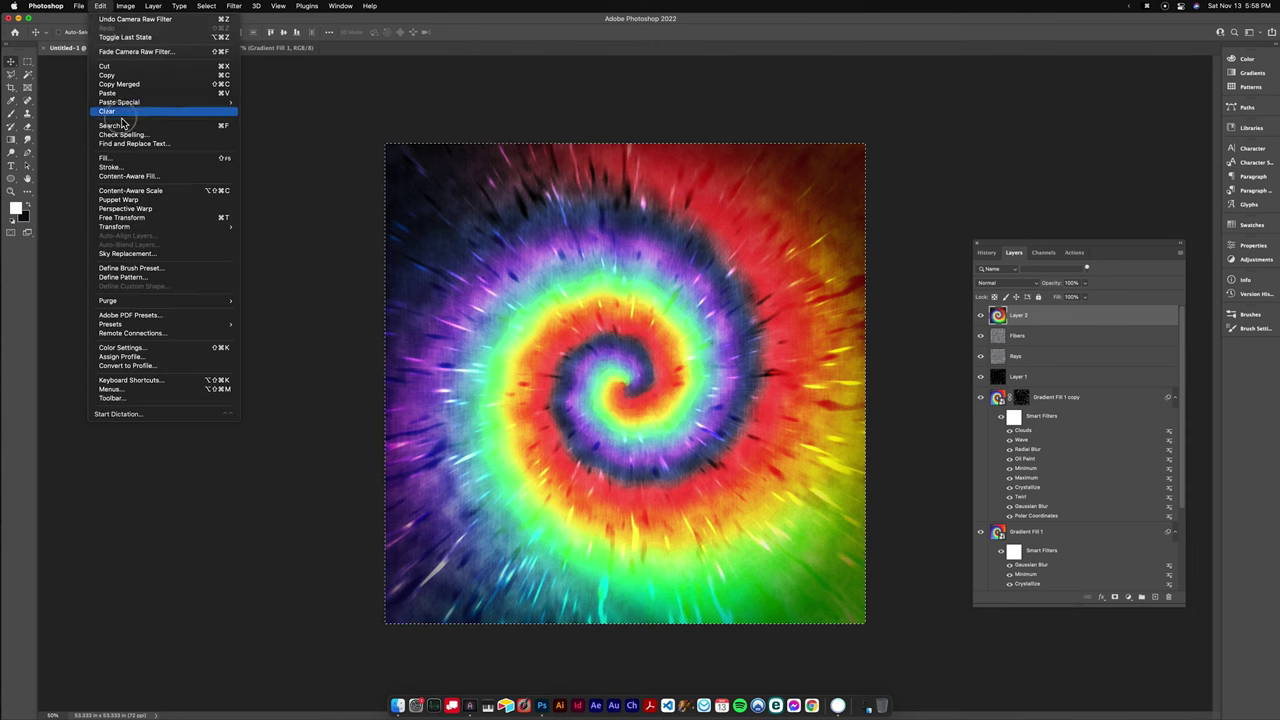
{"action": "mouse_move", "coordinate": [156, 230]}
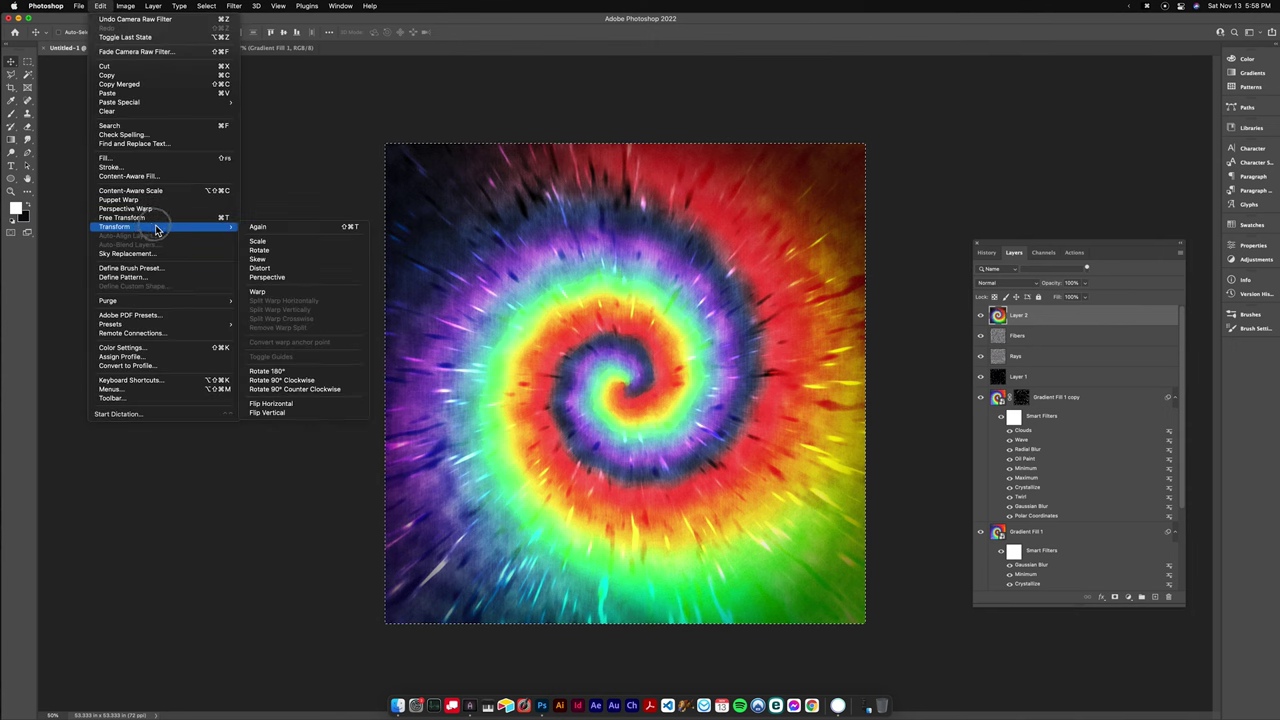
{"action": "left_click", "coordinate": [285, 268]}
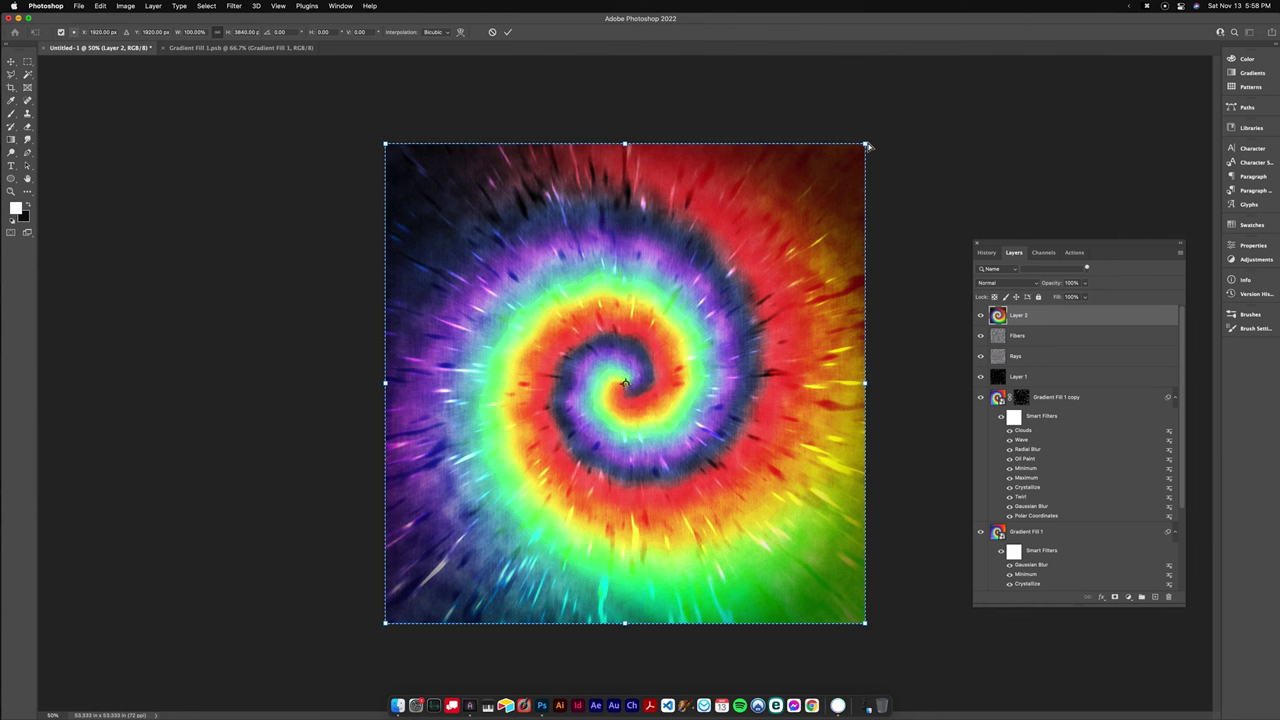
{"action": "left_click_drag", "start_coordinate": [866, 144], "coordinate": [886, 122]}
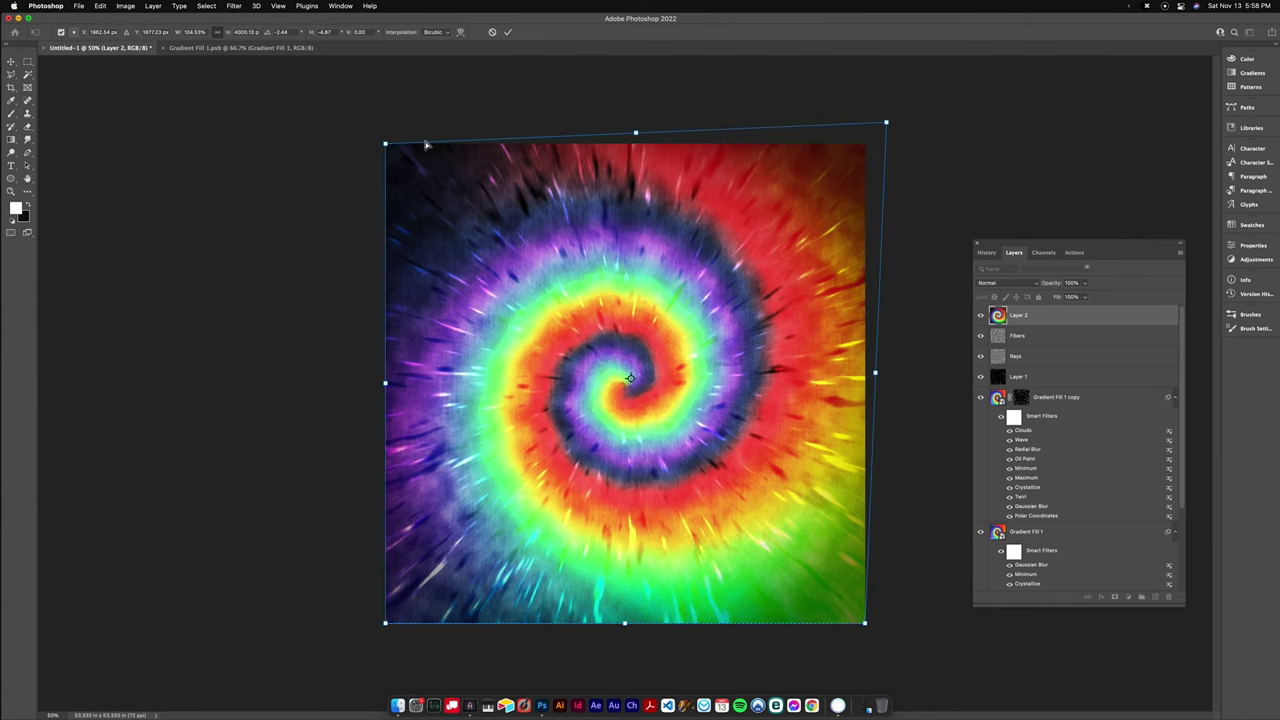
{"action": "left_click_drag", "start_coordinate": [387, 146], "coordinate": [372, 140]}
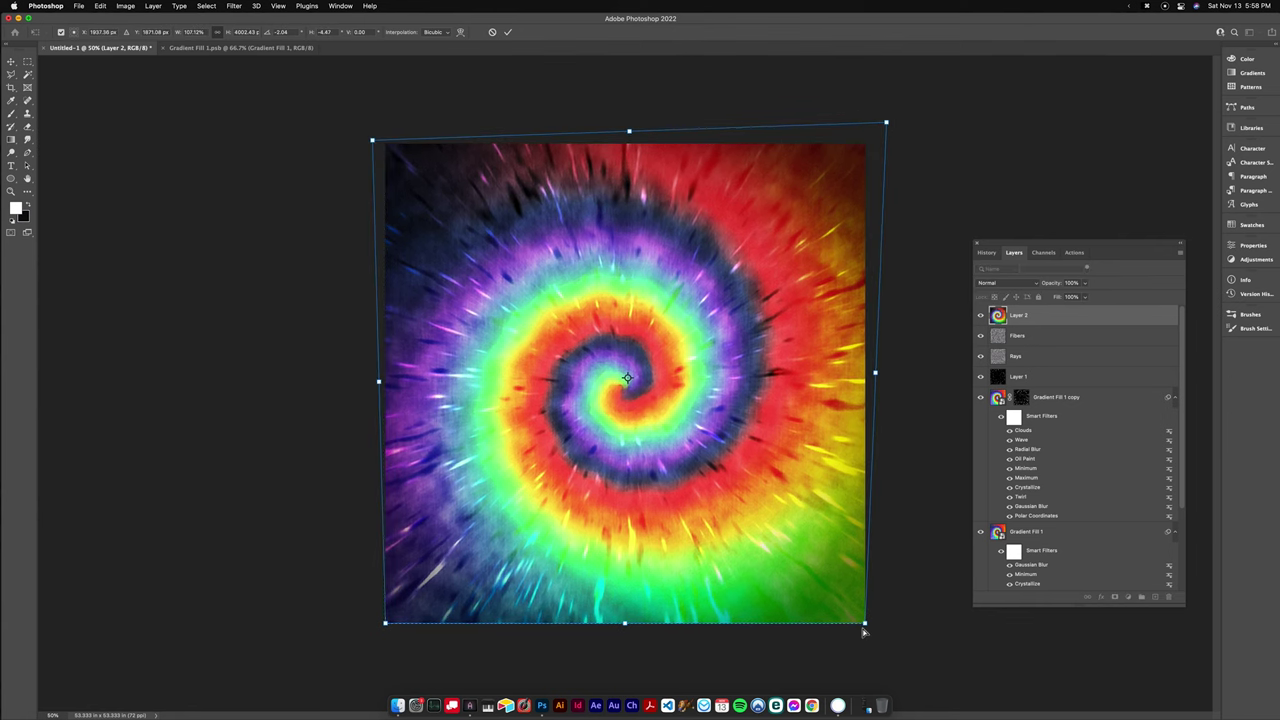
{"action": "left_click_drag", "start_coordinate": [864, 631], "coordinate": [929, 688]}
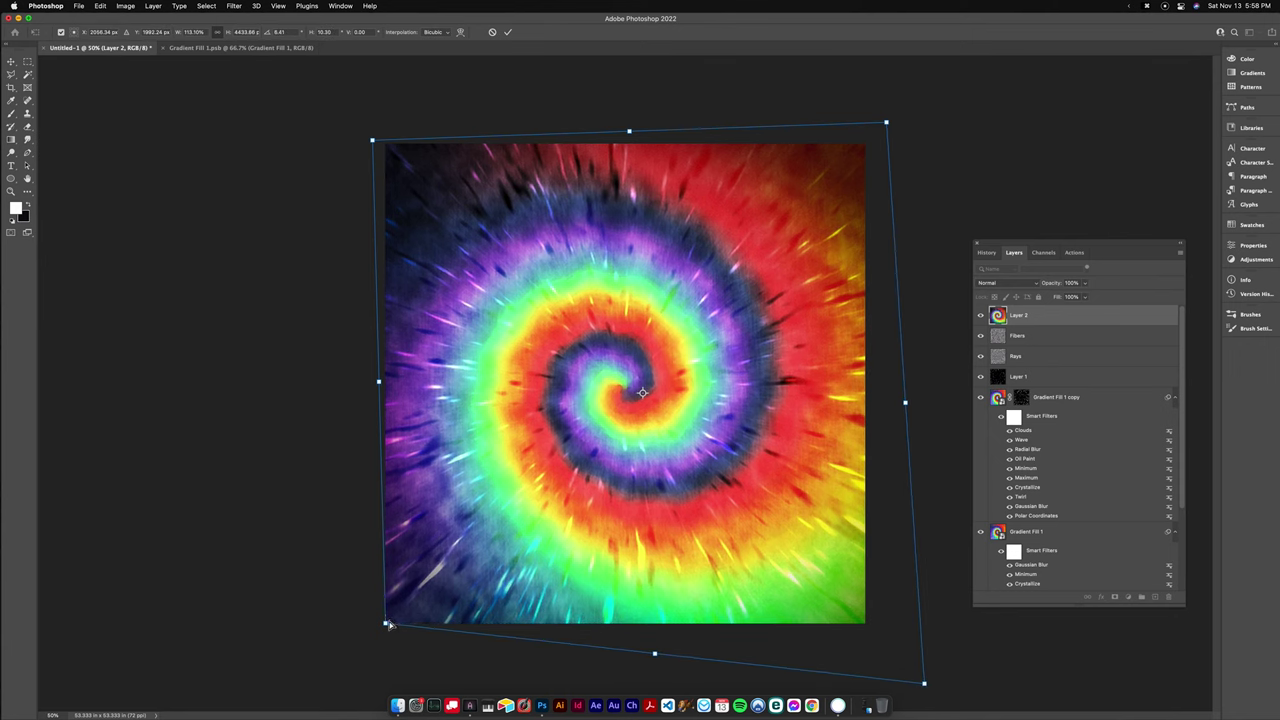
{"action": "left_click_drag", "start_coordinate": [387, 623], "coordinate": [366, 651]}
{"action": "left_click_drag", "start_coordinate": [565, 512], "coordinate": [565, 504]}
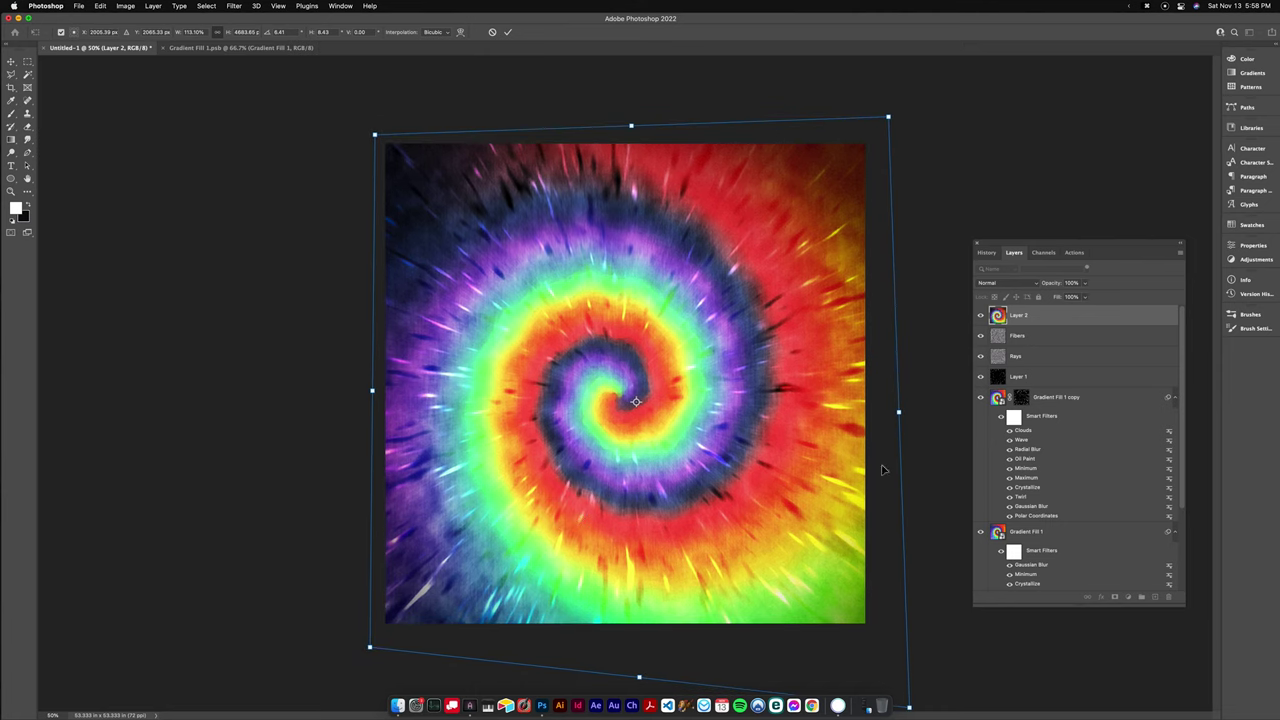
{"action": "key", "text": "Return"}
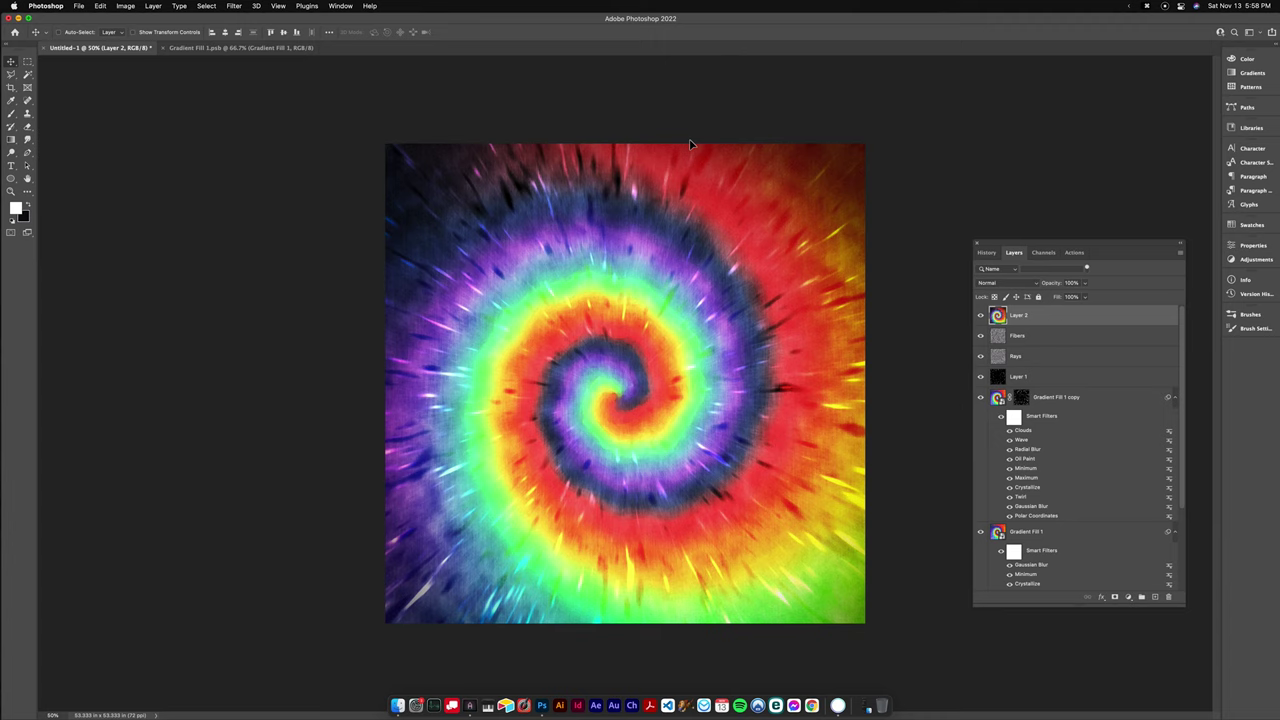